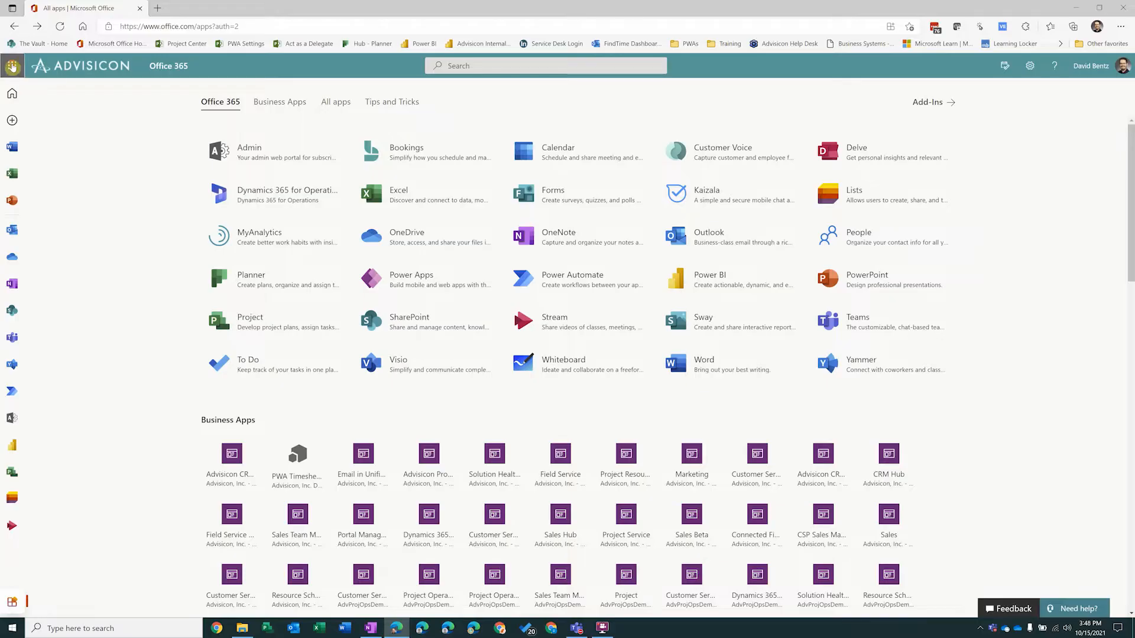
# Step: Open Microsoft Lists from the full list of Office 365 apps
pyautogui.click(13, 67)
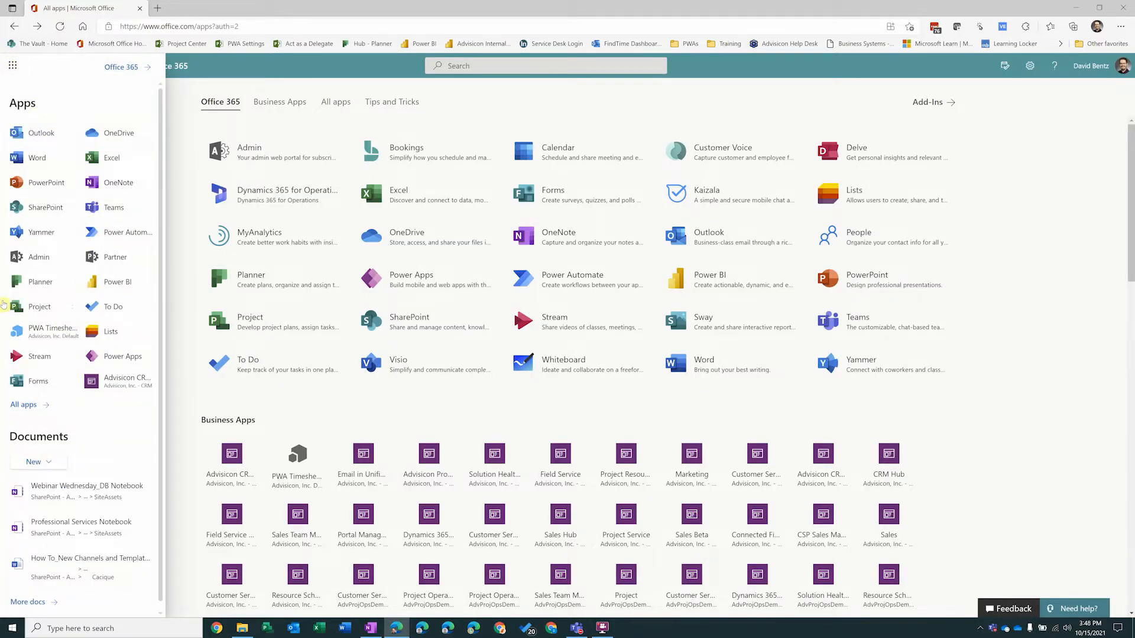
pyautogui.click(23, 406)
pyautogui.scroll(-4, 54, 318)
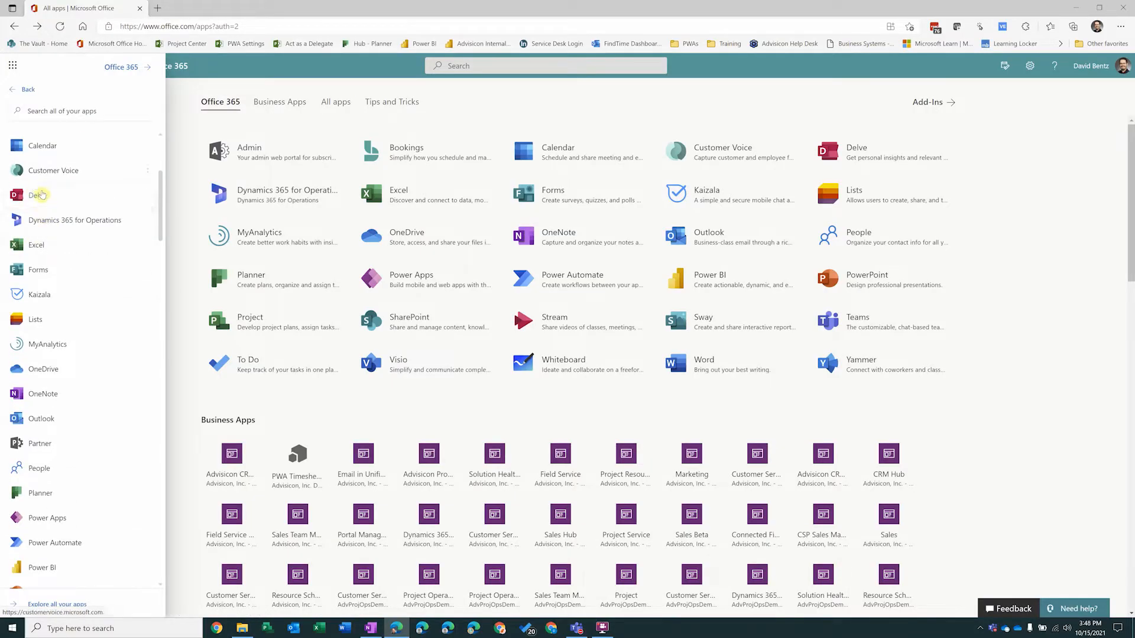
pyautogui.scroll(-2, 61, 481)
pyautogui.scroll(2, 61, 482)
pyautogui.click(38, 322)
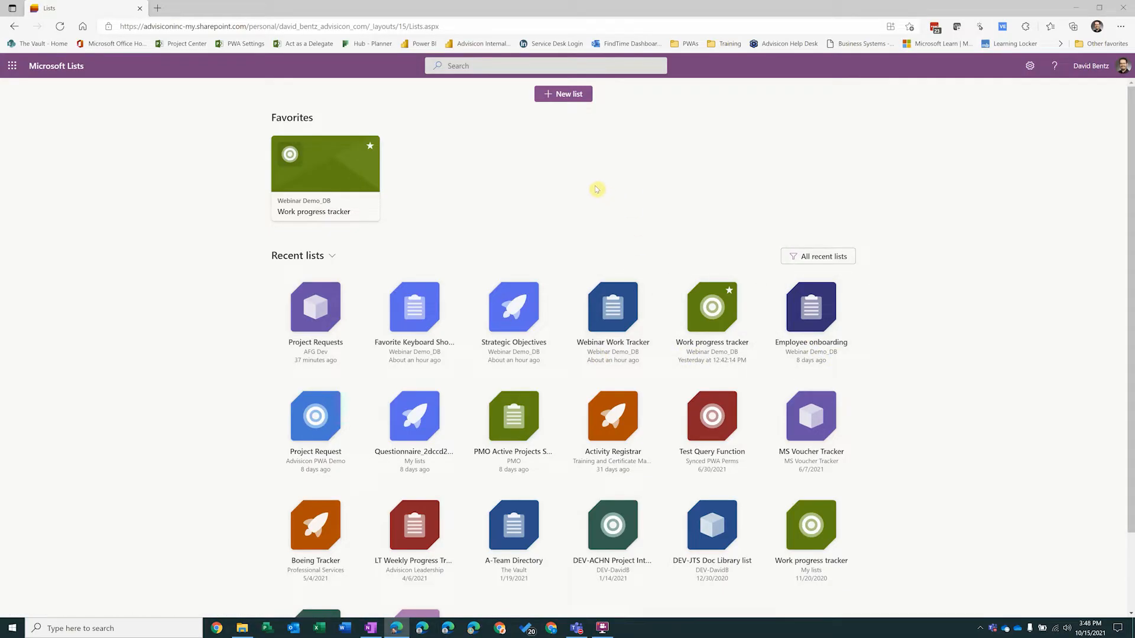
# Step: Start a new blank list named "Test List" with the description "cool stuff"
pyautogui.click(564, 96)
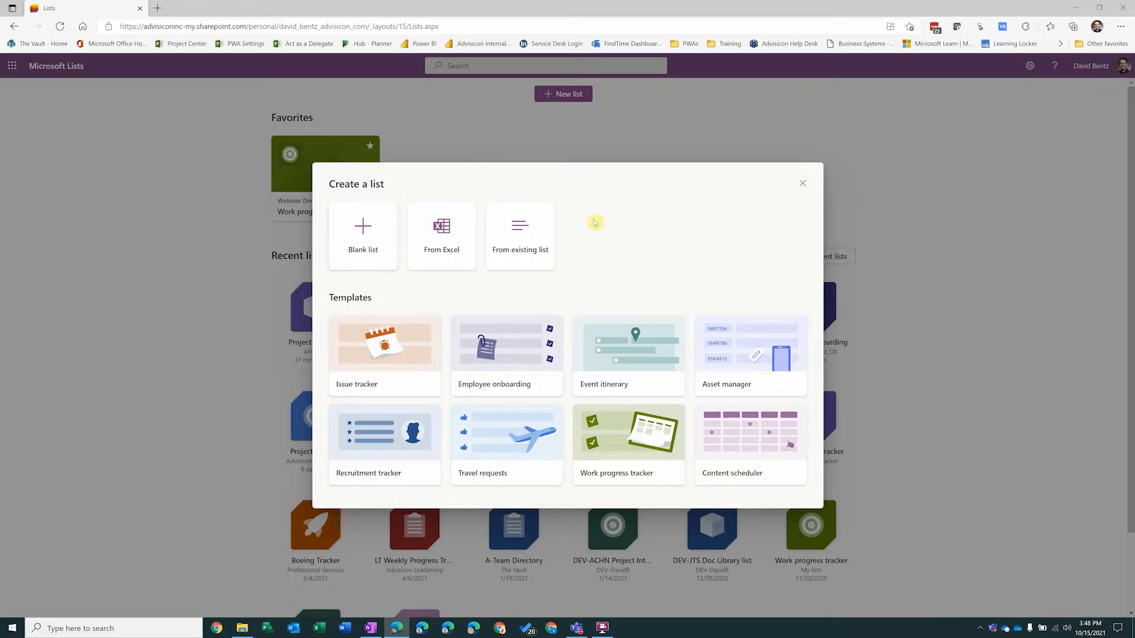
pyautogui.click(357, 236)
pyautogui.write('Test List')
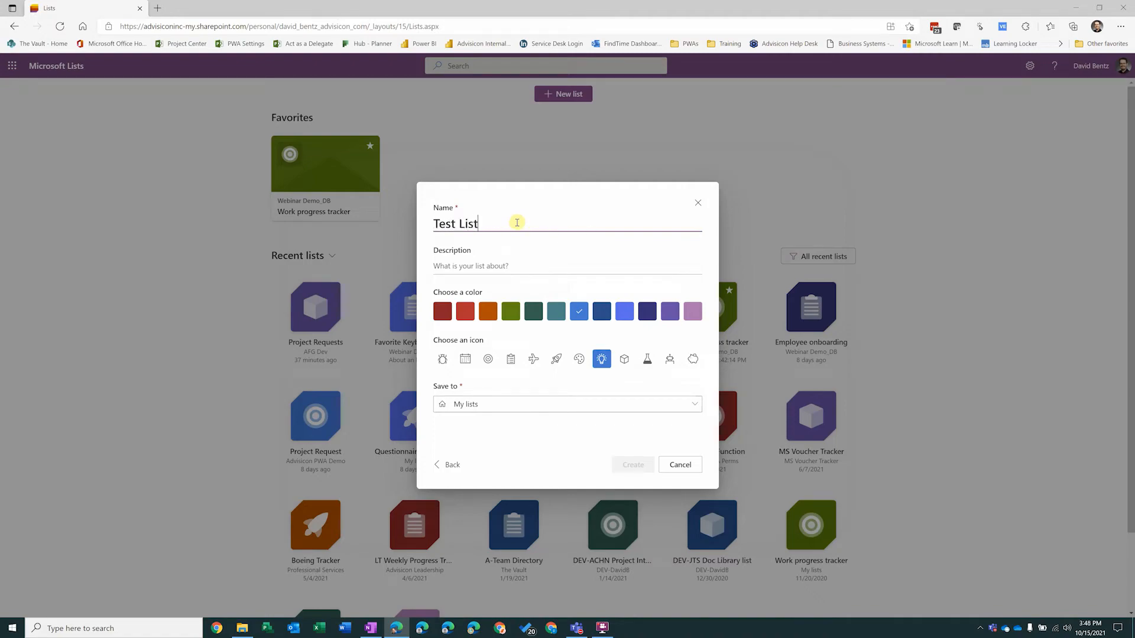
pyautogui.press('Tab')
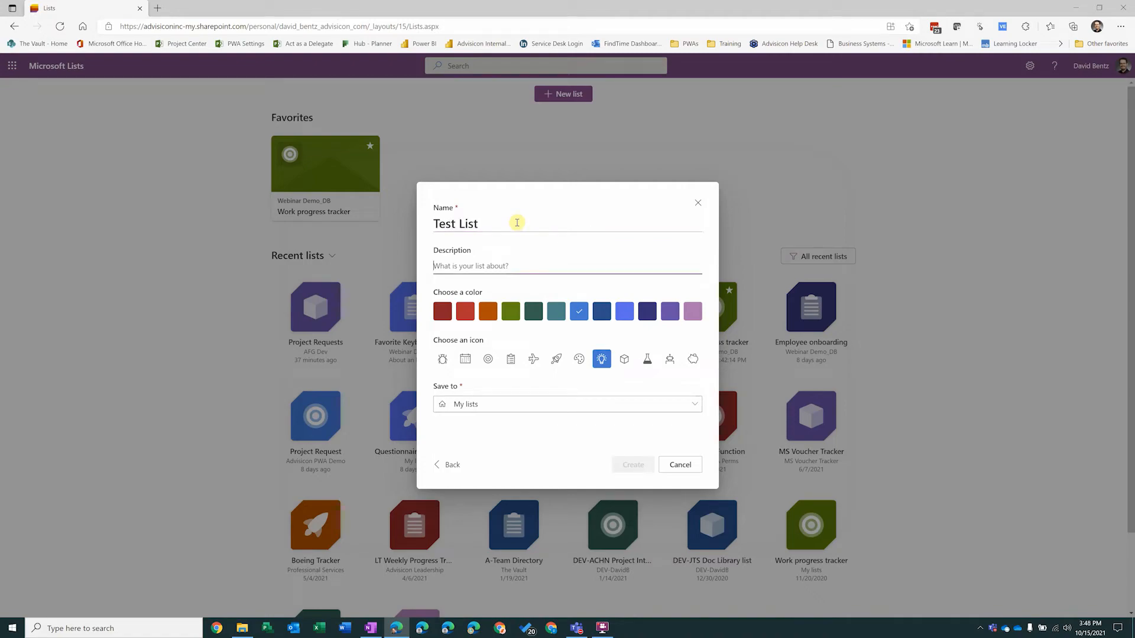
pyautogui.write('cool stuff')
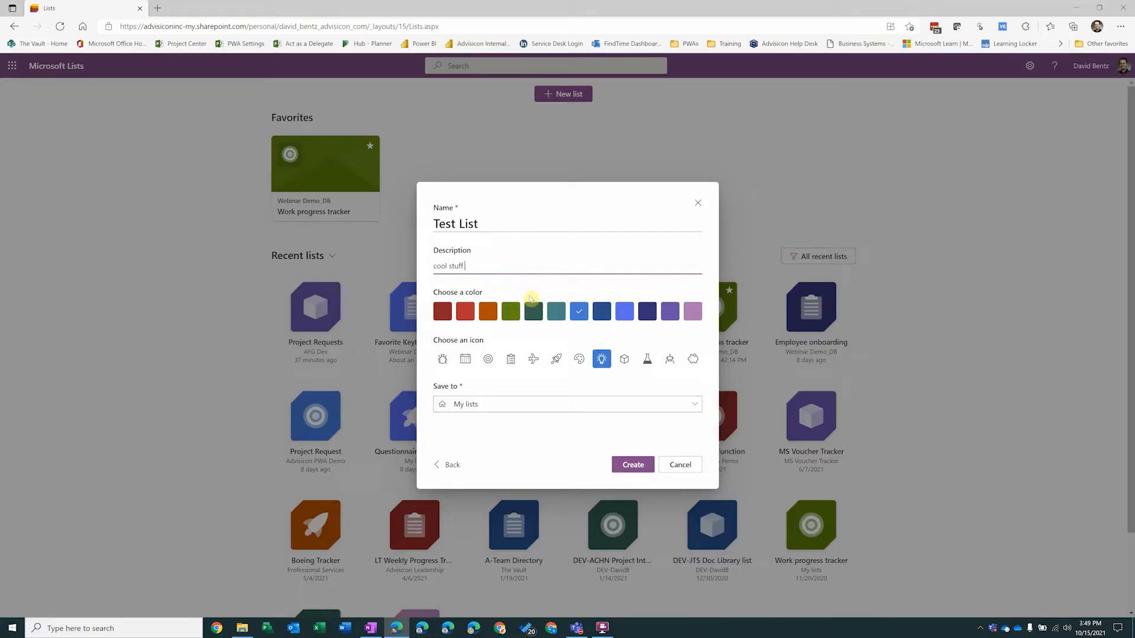
# Step: Create the list with the olive green color and target icon, saved to the Webinar Demo_DB site
pyautogui.click(511, 311)
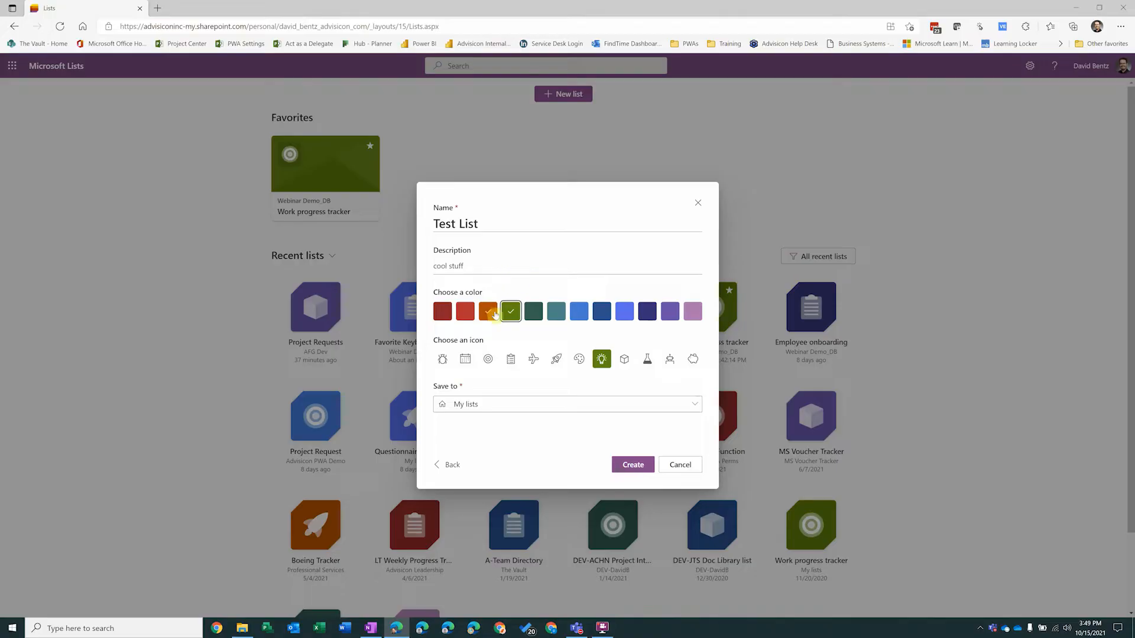
pyautogui.click(487, 360)
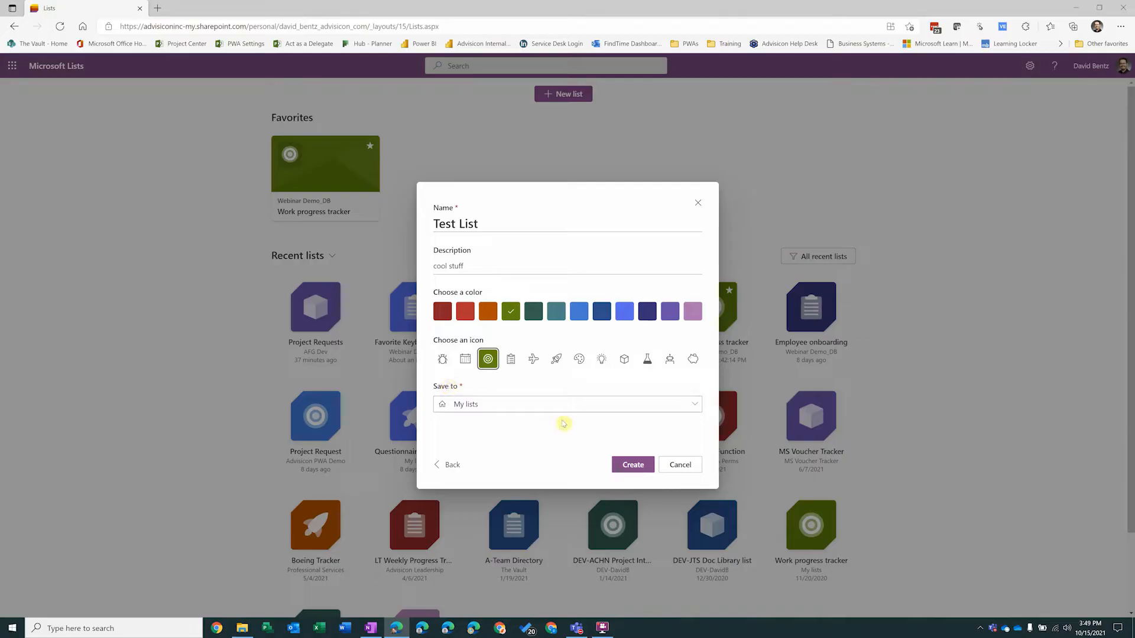
pyautogui.click(472, 408)
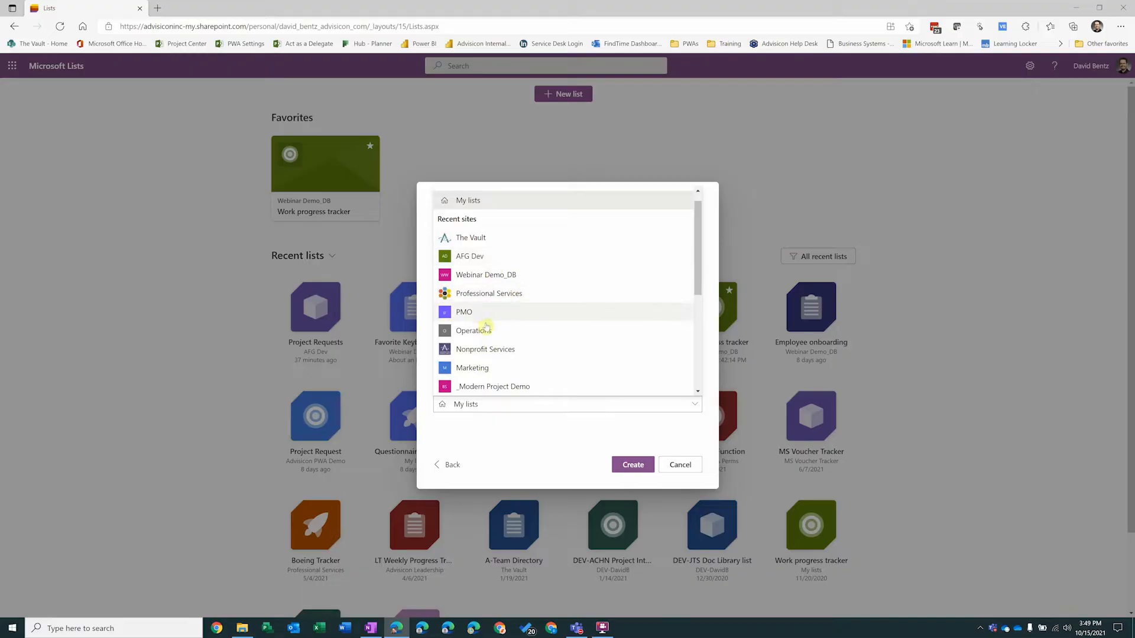
pyautogui.click(468, 277)
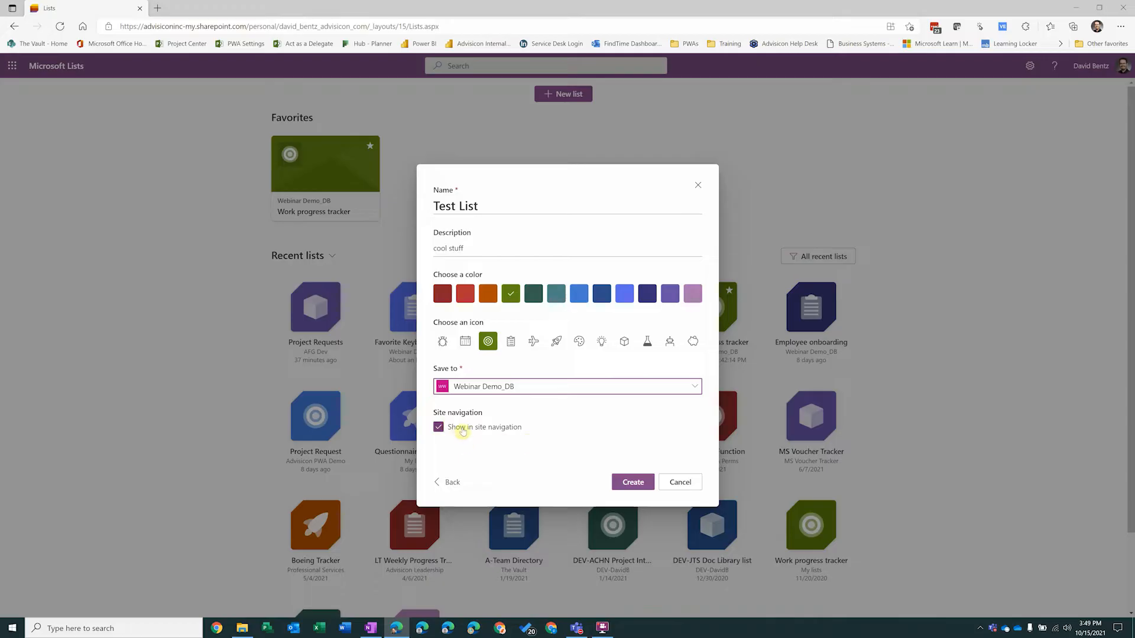
pyautogui.click(630, 482)
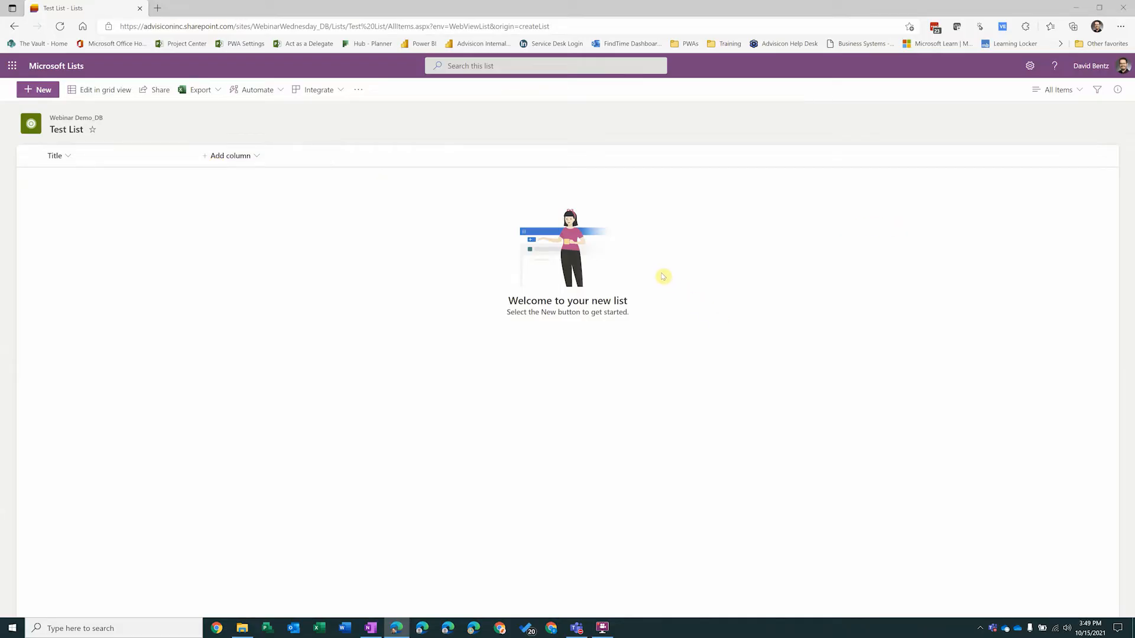
# Step: Return to the Lists home and start a new list from the OneDrive Excel file "Favorite Keyboard Shortcuts - Spreadsheet3"
pyautogui.click(52, 67)
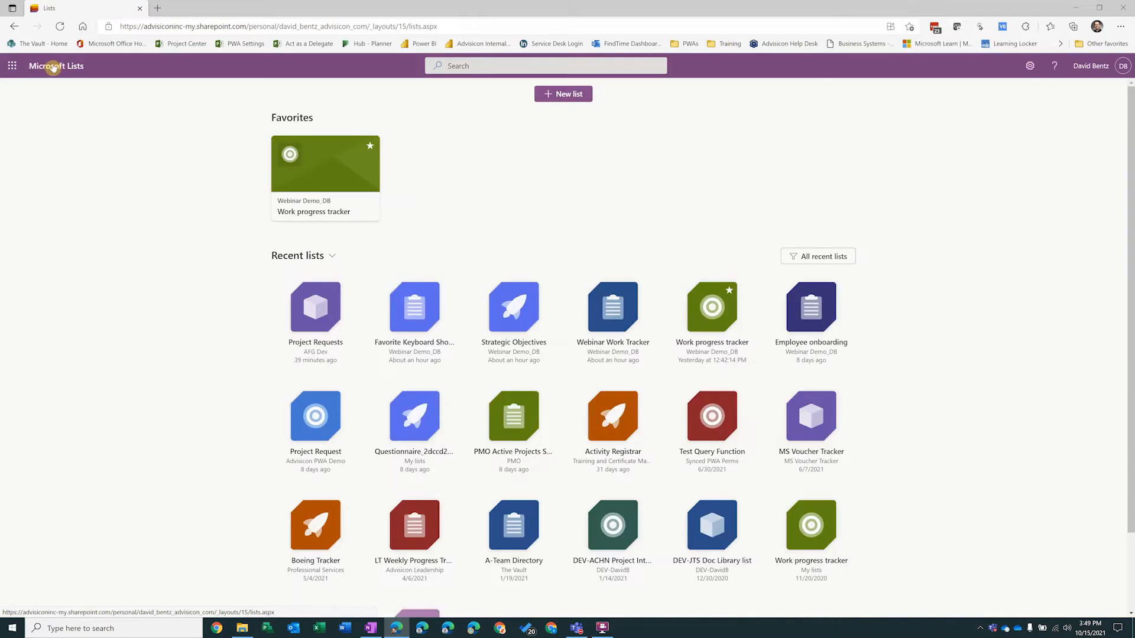
pyautogui.click(567, 95)
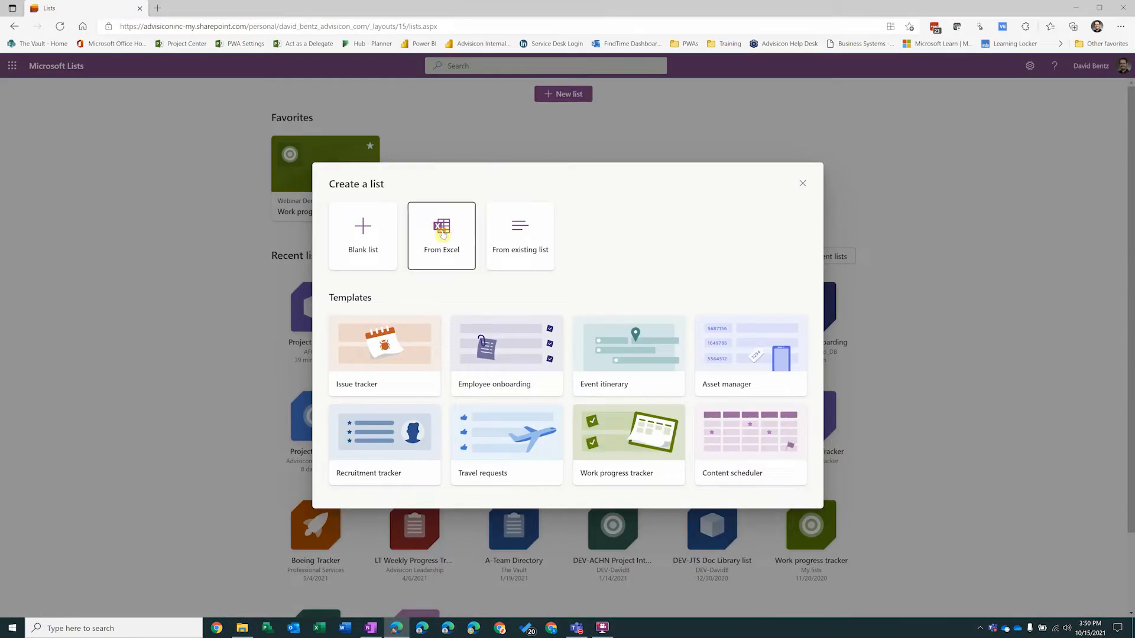
pyautogui.click(442, 234)
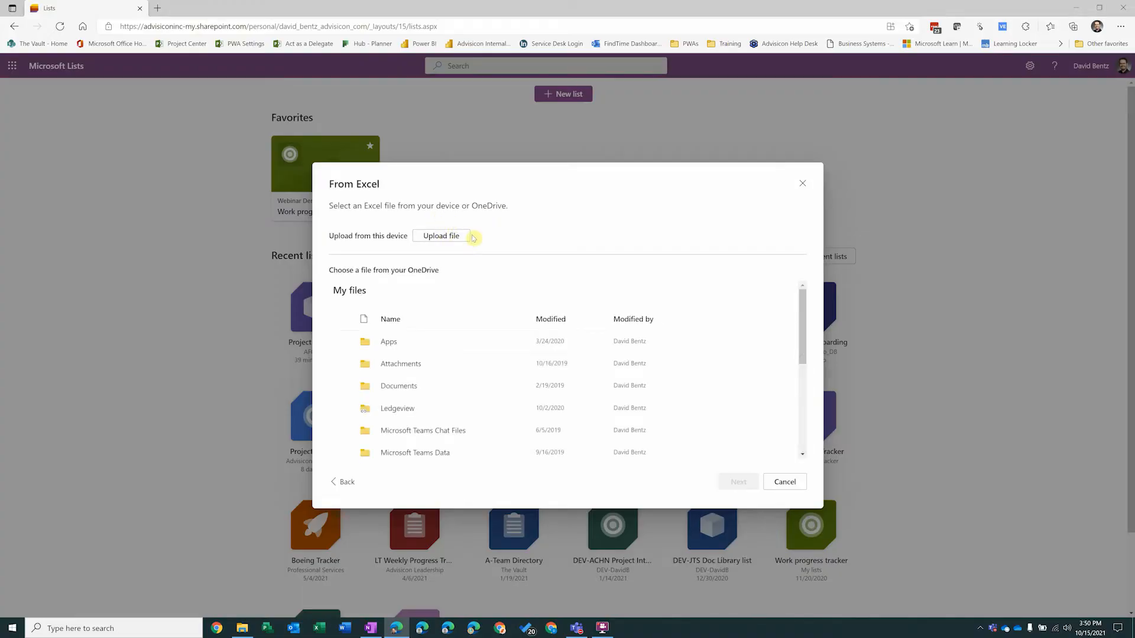
pyautogui.scroll(-3, 479, 308)
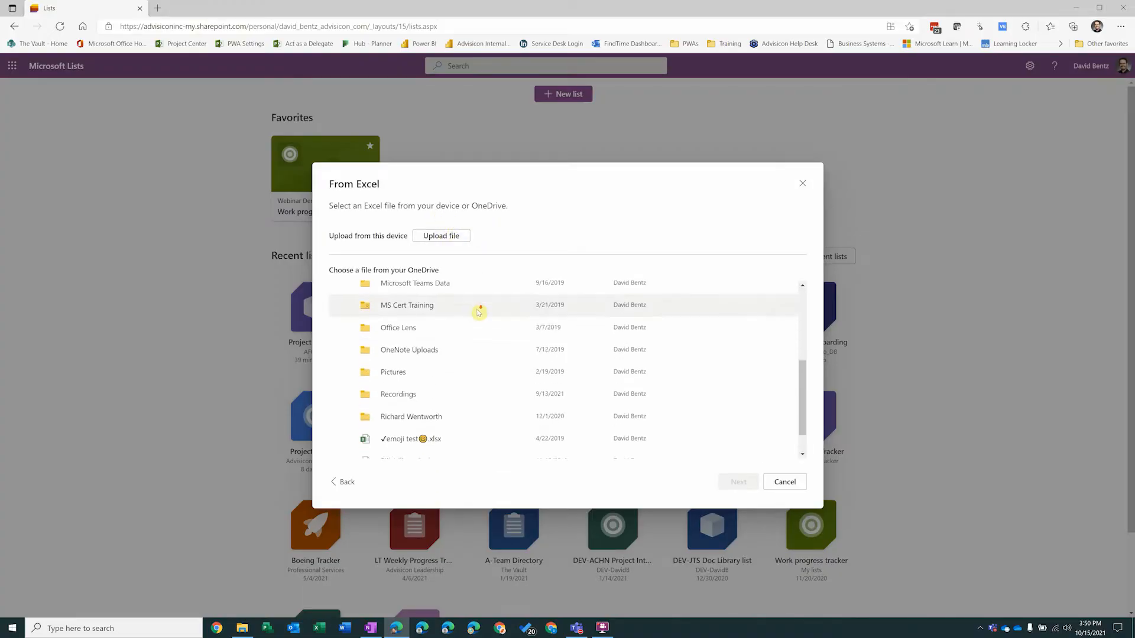
pyautogui.scroll(-2, 479, 311)
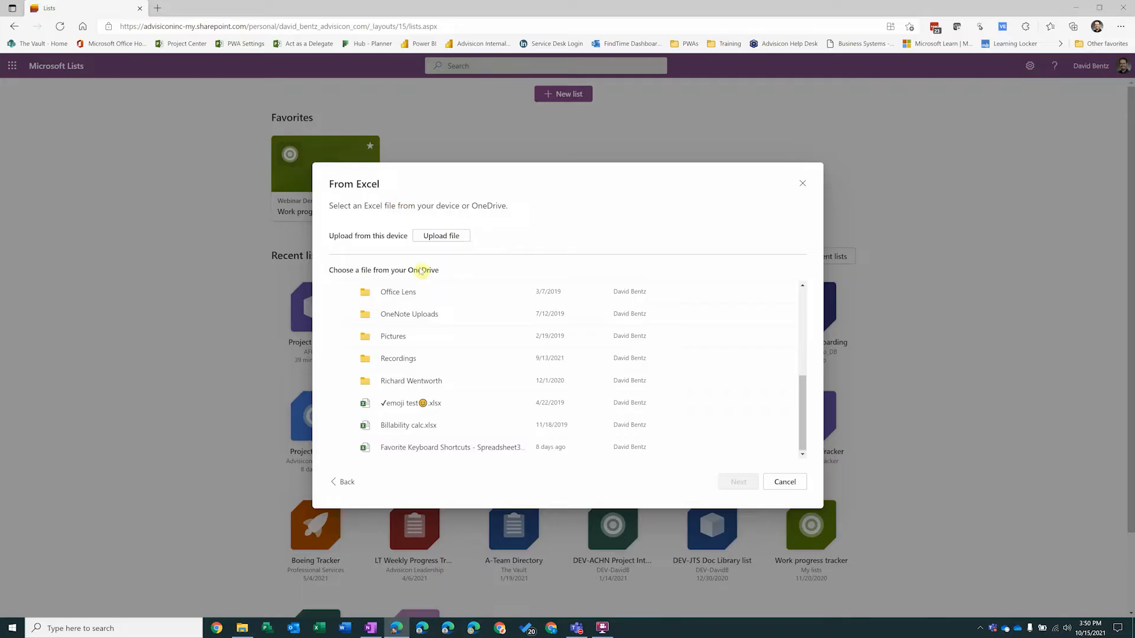
pyautogui.click(412, 449)
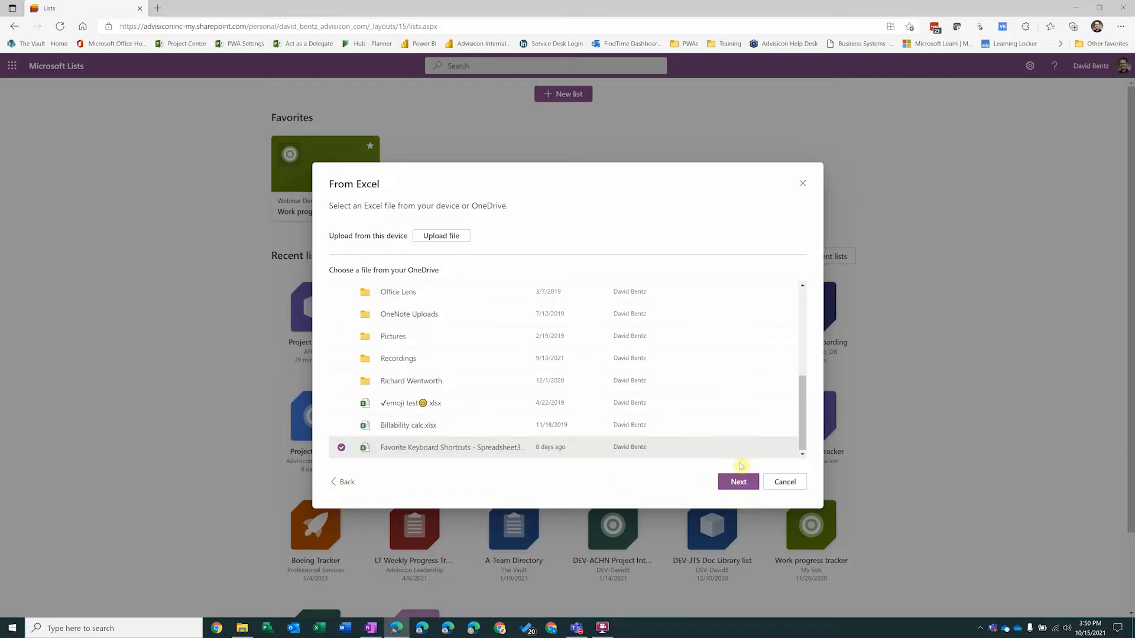
pyautogui.click(740, 484)
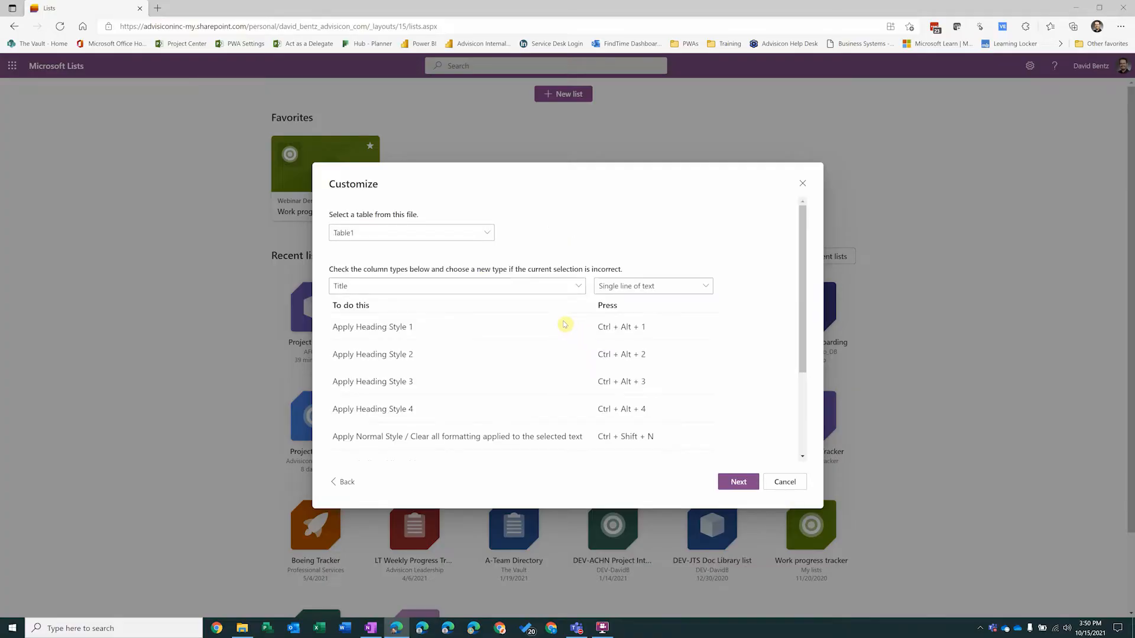
# Step: Choose Table2 as the source table and accept the Title and Single line of text column types
pyautogui.click(403, 230)
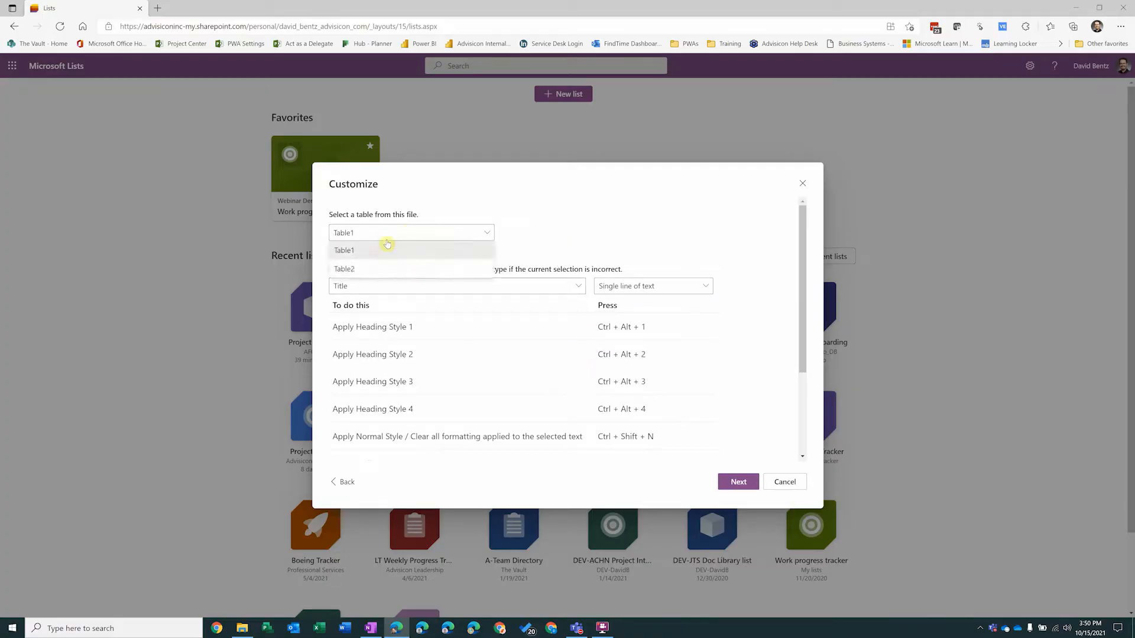
pyautogui.click(372, 269)
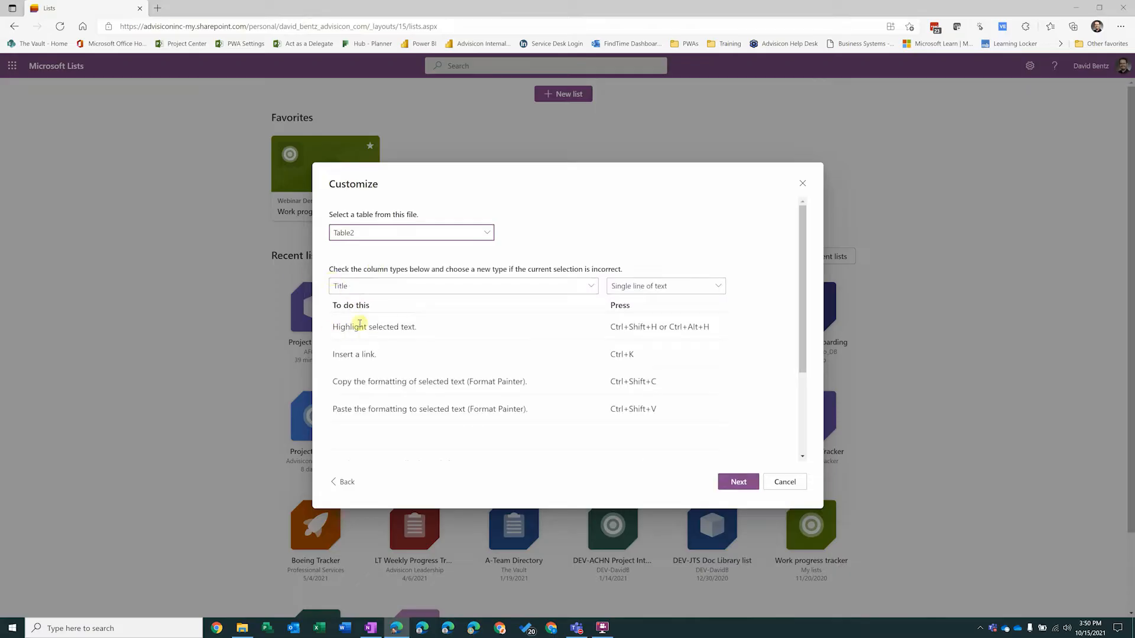
pyautogui.click(593, 285)
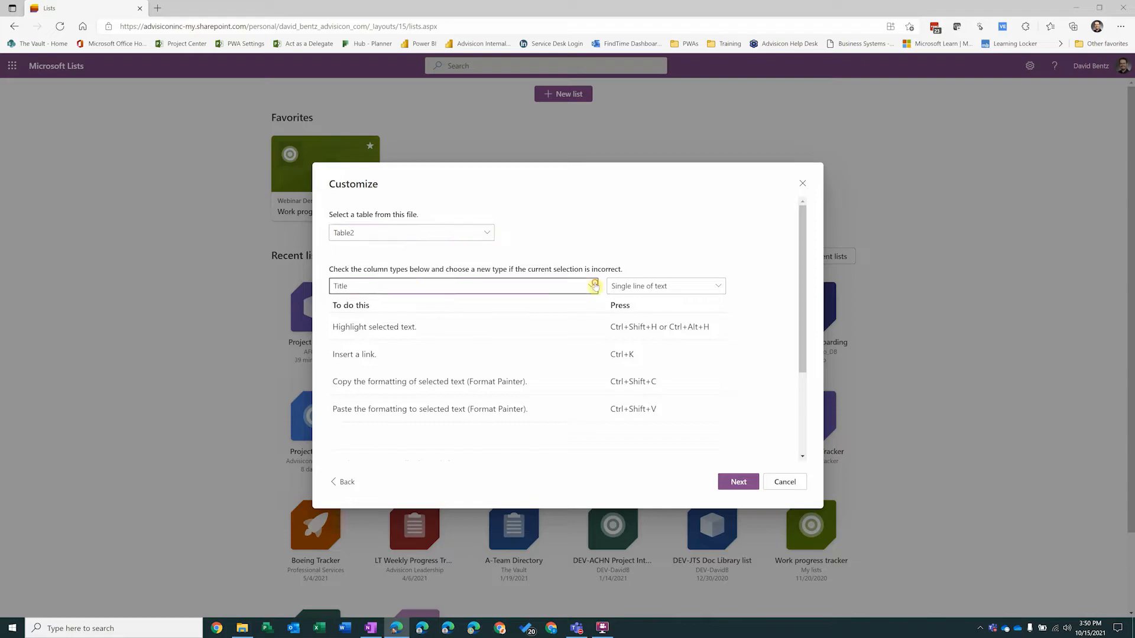
pyautogui.click(593, 285)
pyautogui.click(670, 285)
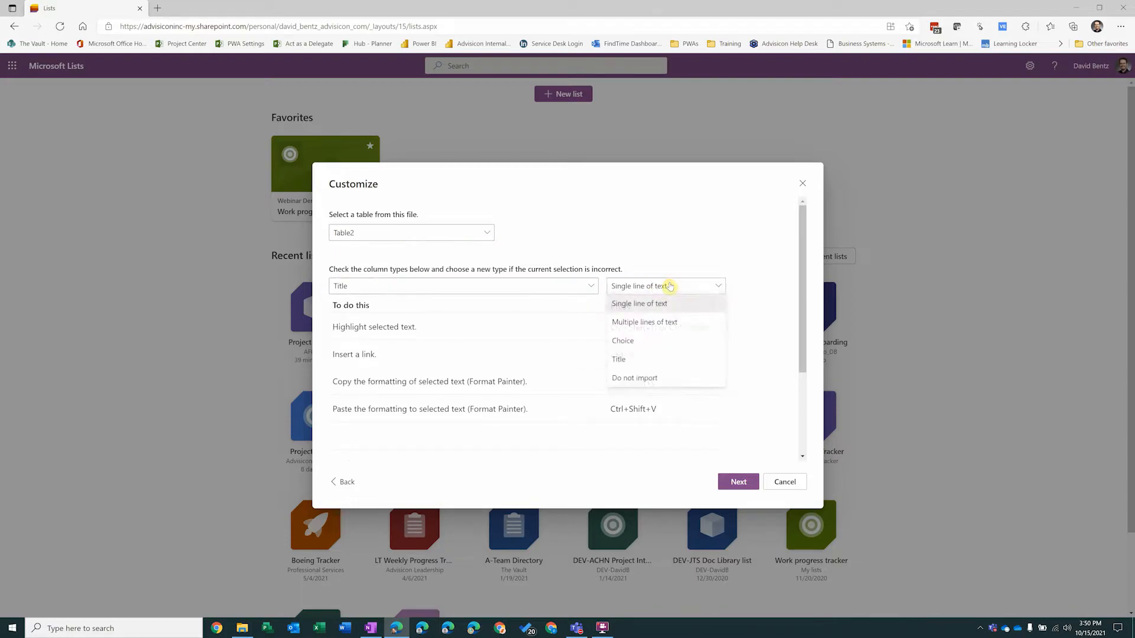
pyautogui.click(666, 257)
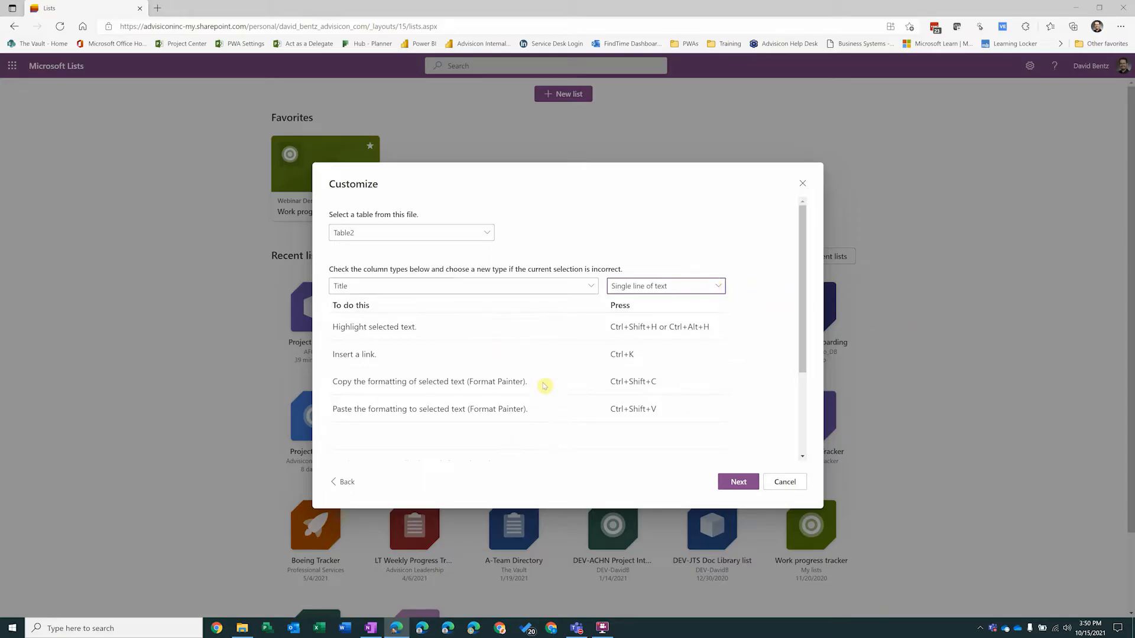
pyautogui.click(719, 483)
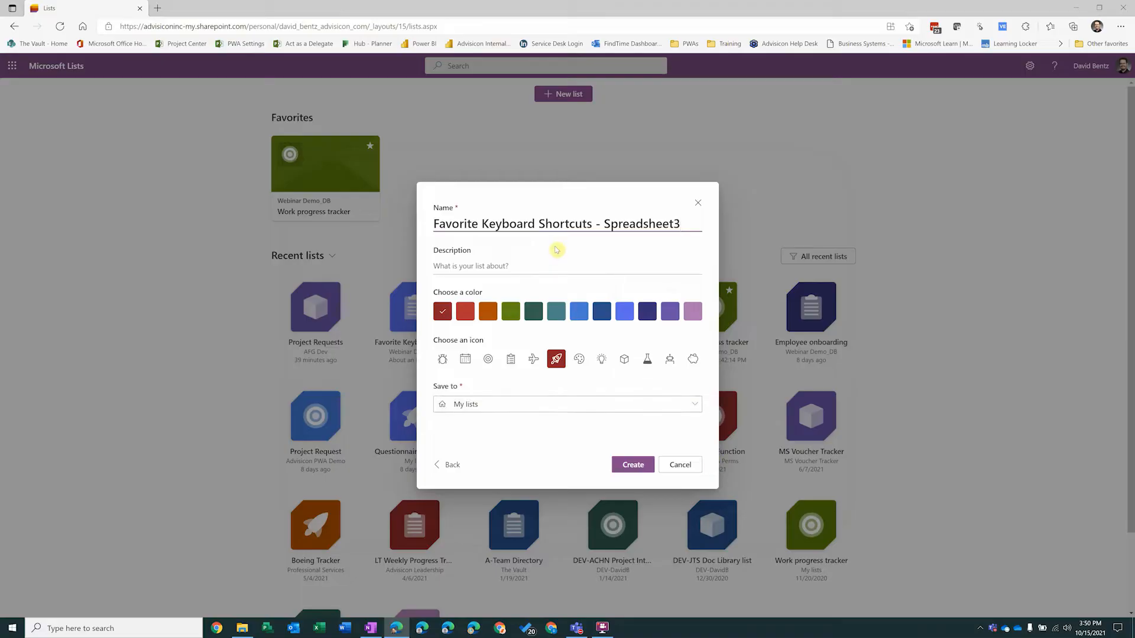
# Step: Create the imported list with the description "OneNote Shortcuts" and the flask icon, saved to Webinar Demo_DB, and look through its items
pyautogui.click(474, 265)
pyautogui.write('OneNote Shortcuts')
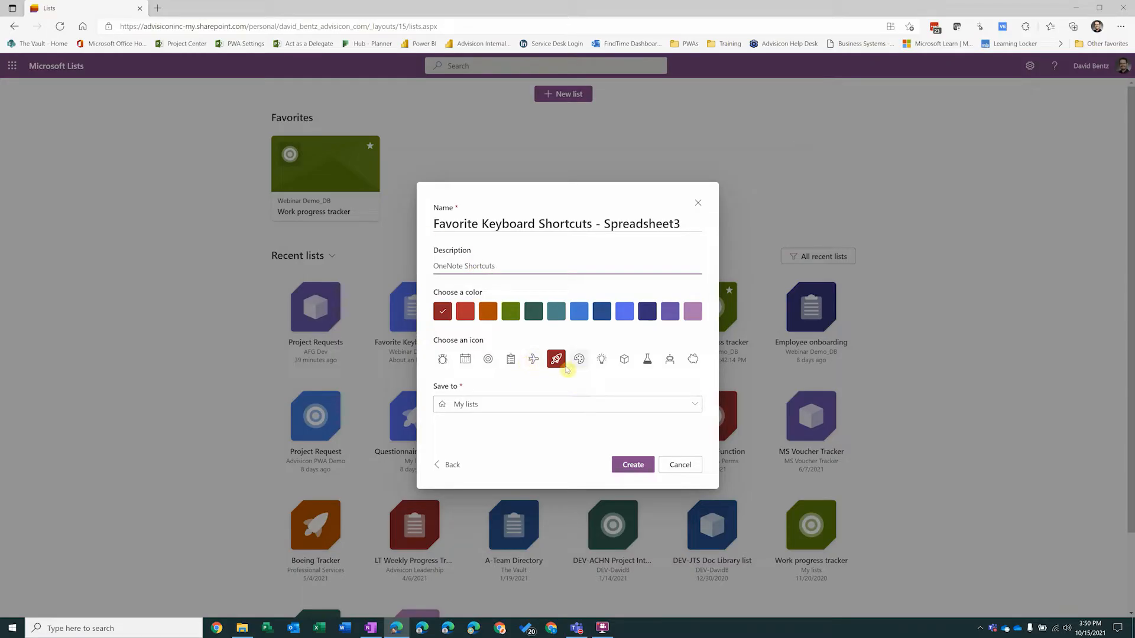
pyautogui.click(648, 362)
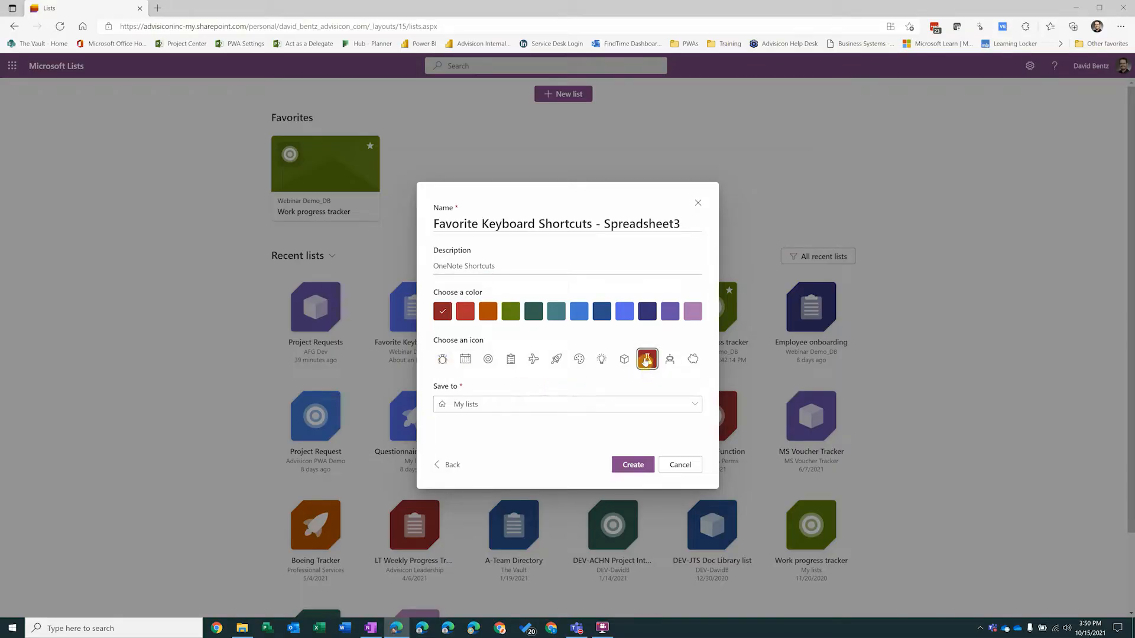
pyautogui.click(555, 404)
pyautogui.click(491, 254)
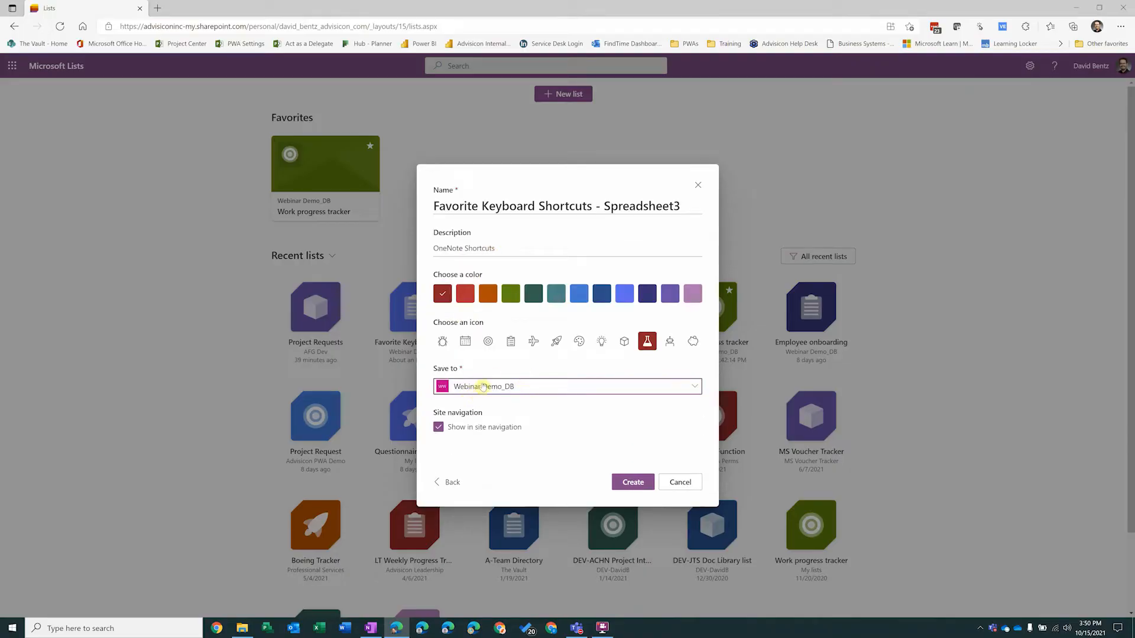
pyautogui.click(632, 483)
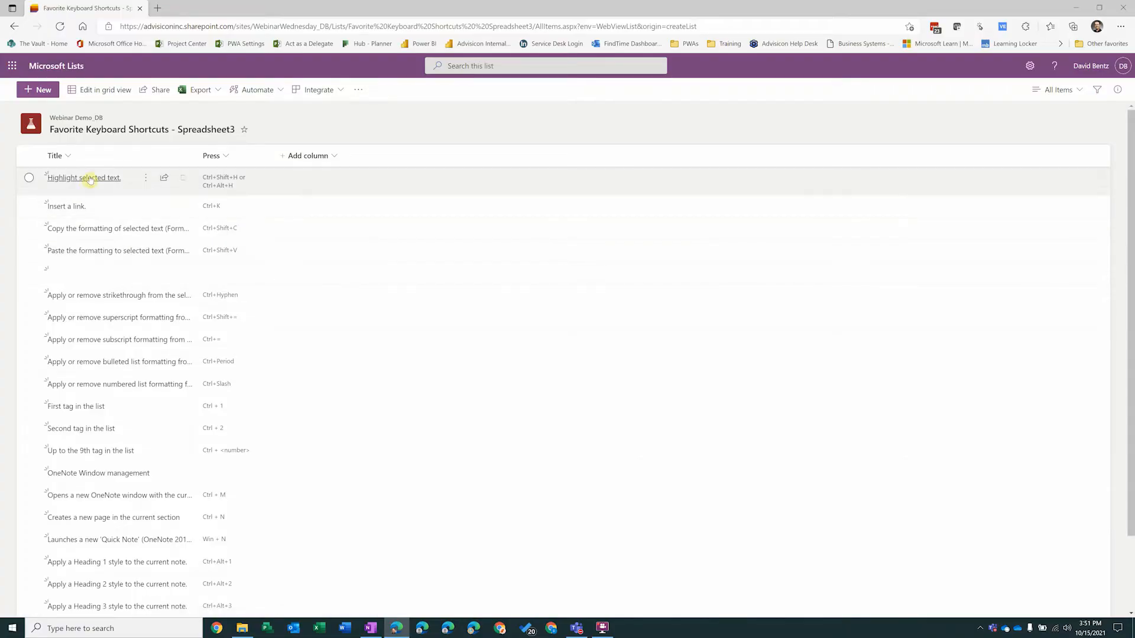
pyautogui.scroll(-2, 203, 382)
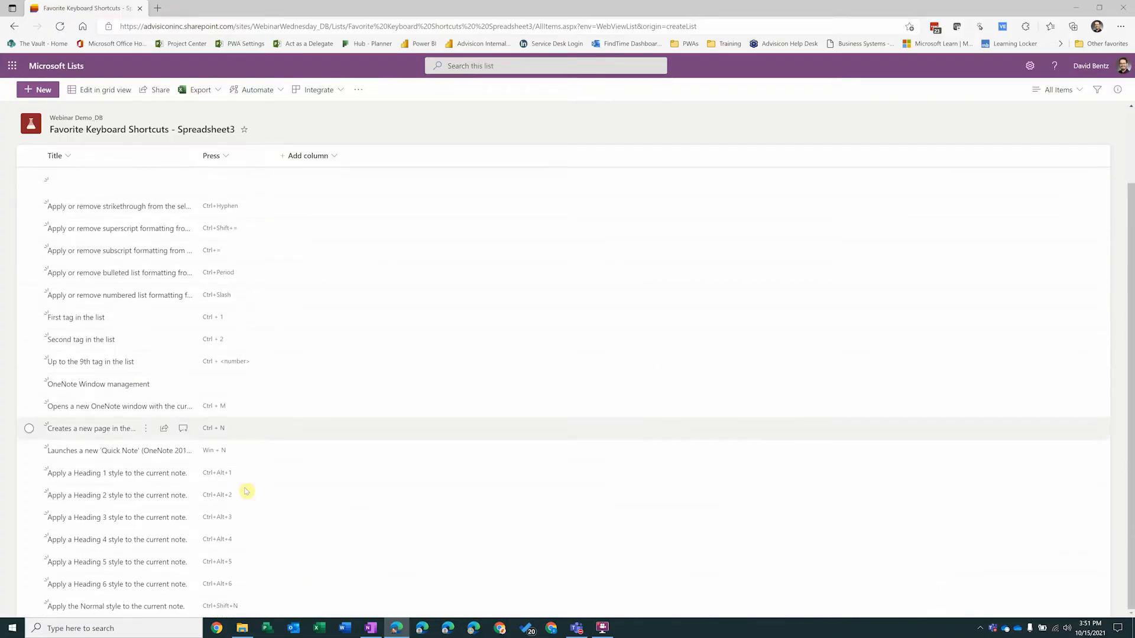
pyautogui.scroll(2, 222, 337)
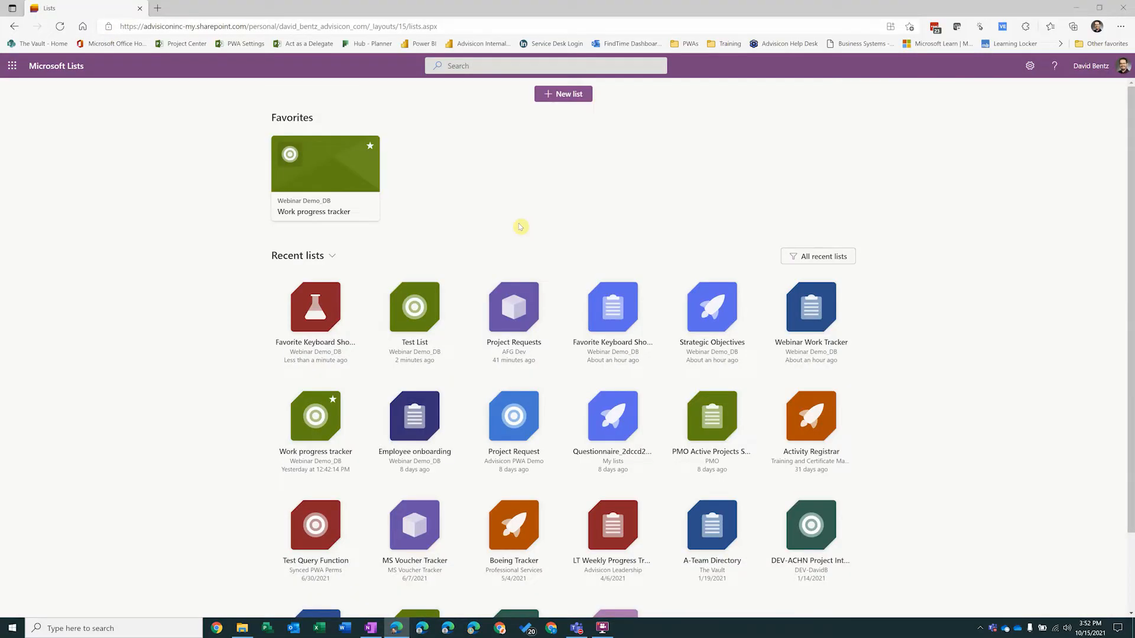
# Step: Start a new list from an existing one, using the Work progress tracker list of the Webinar Demo_DB site as the template
pyautogui.click(572, 97)
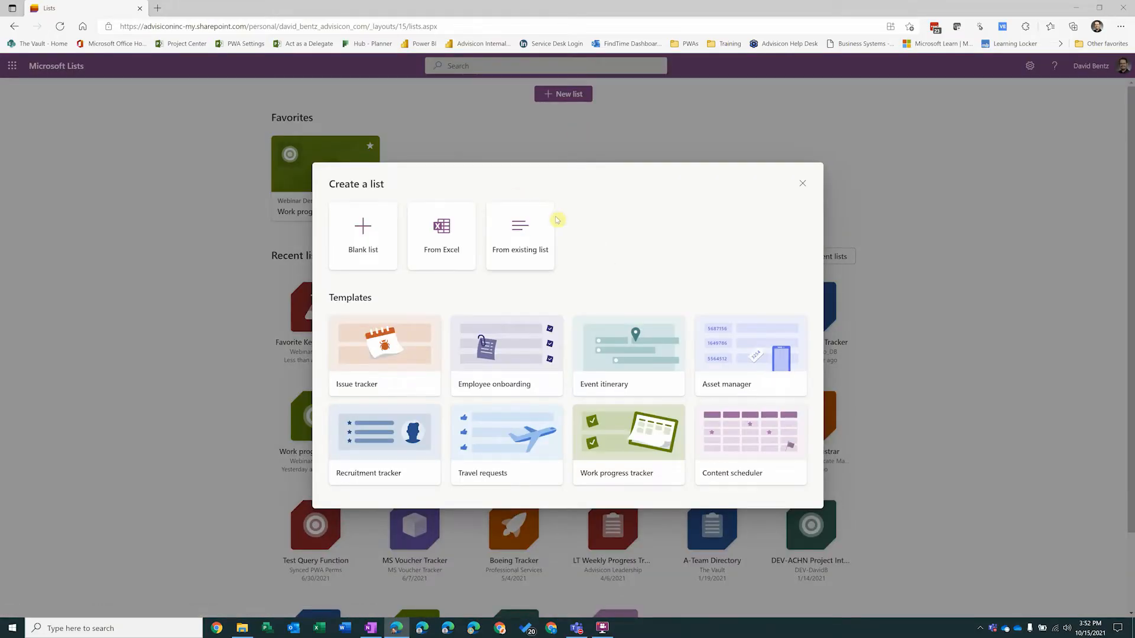
pyautogui.click(531, 233)
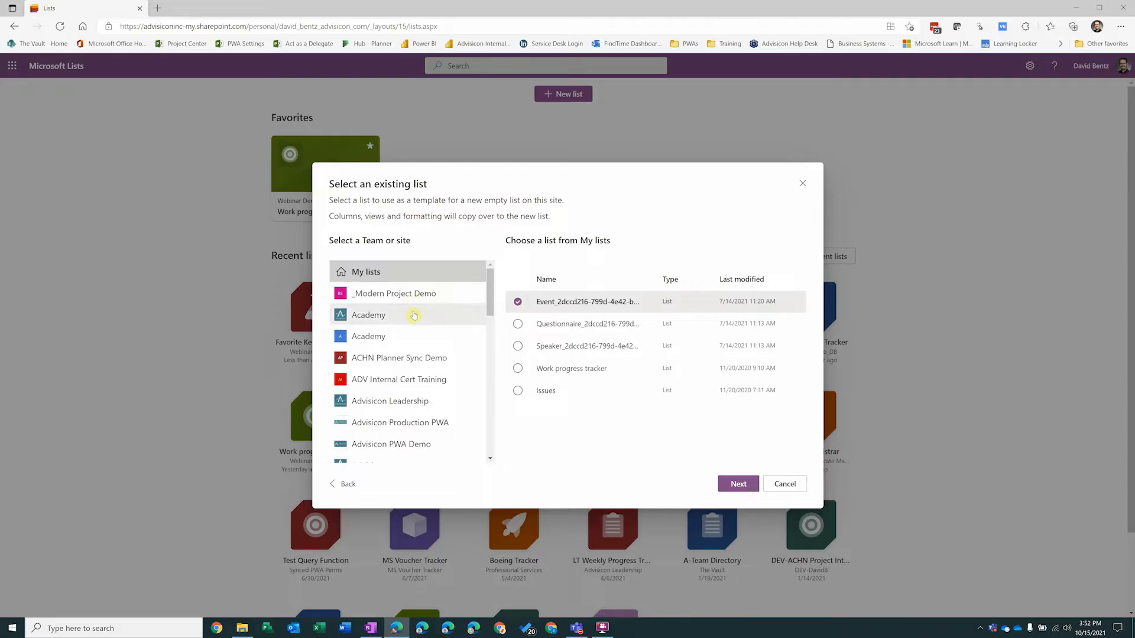
pyautogui.scroll(-2, 414, 315)
pyautogui.scroll(-5, 415, 310)
pyautogui.scroll(-4, 413, 314)
pyautogui.click(393, 447)
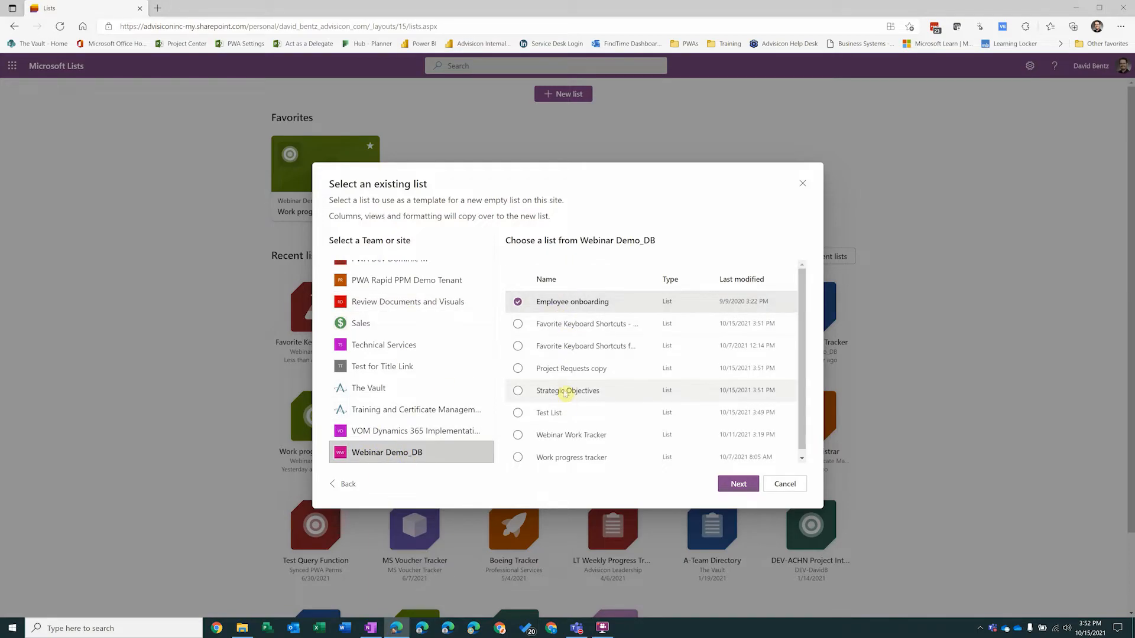
pyautogui.scroll(-1, 562, 405)
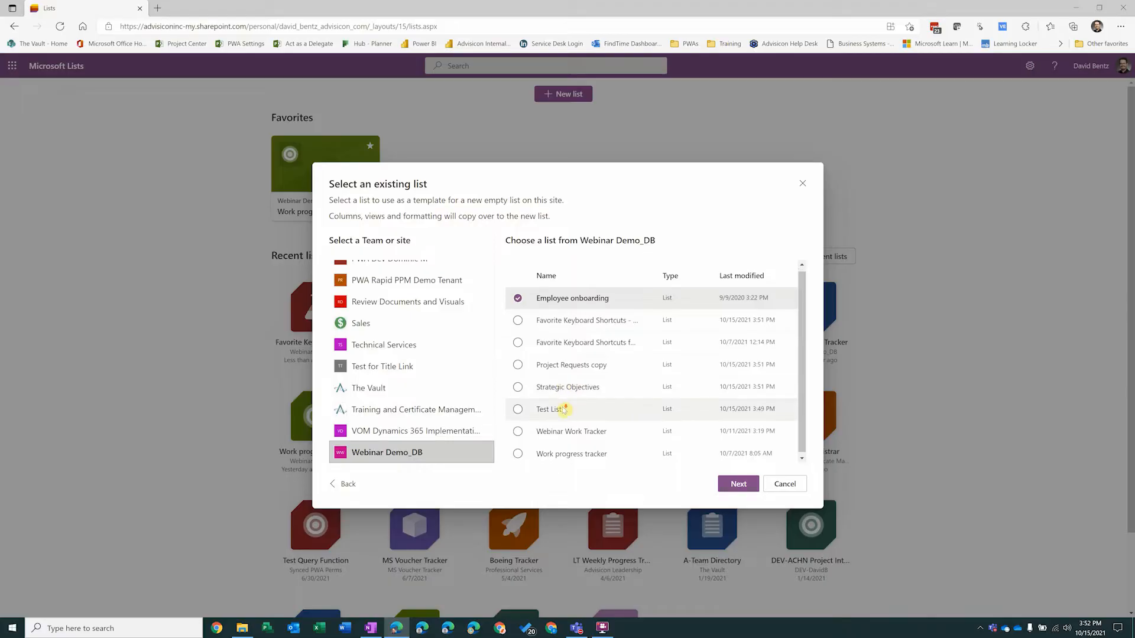
pyautogui.click(571, 452)
pyautogui.click(740, 485)
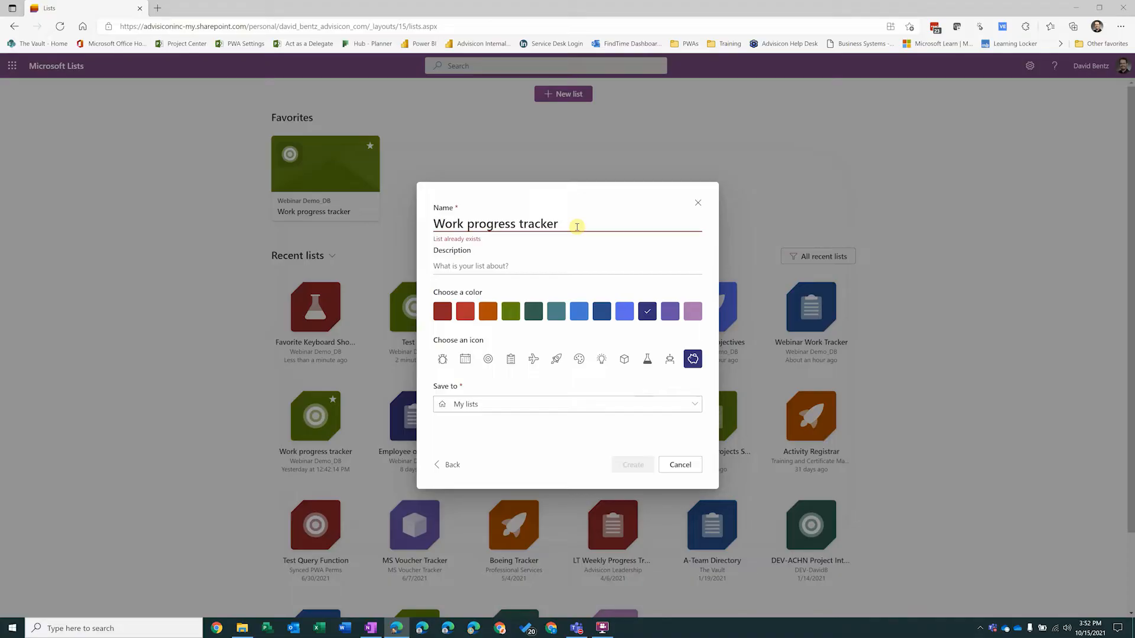
# Step: Name the list "Work progress tracker copy", save it to Webinar Demo_DB and create it
pyautogui.write('copy')
pyautogui.click(582, 403)
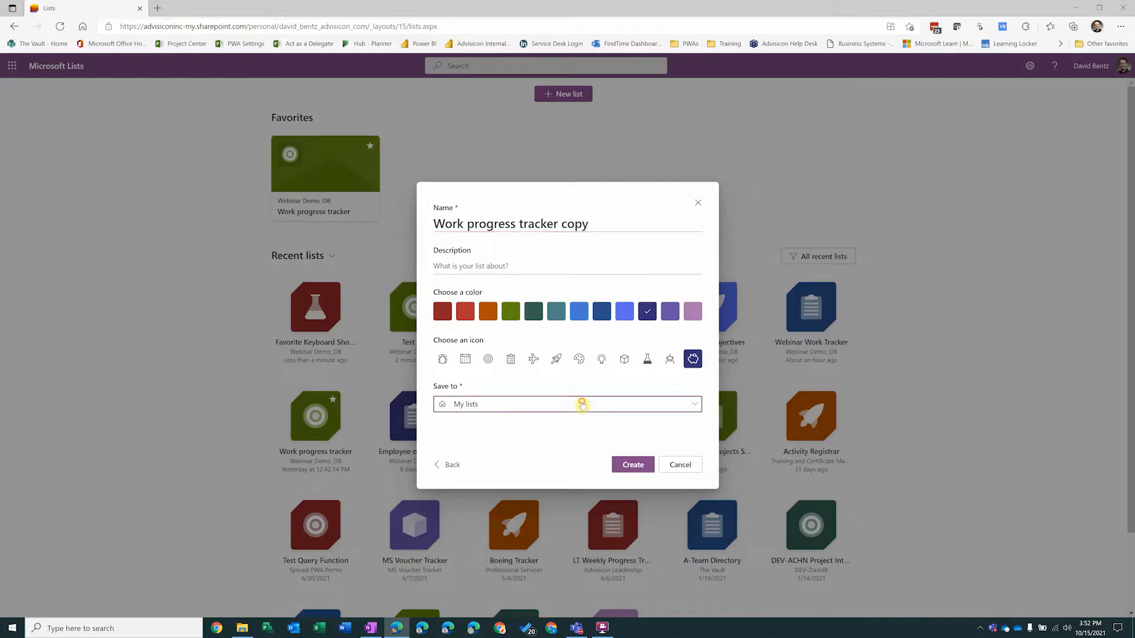
pyautogui.scroll(-1, 521, 354)
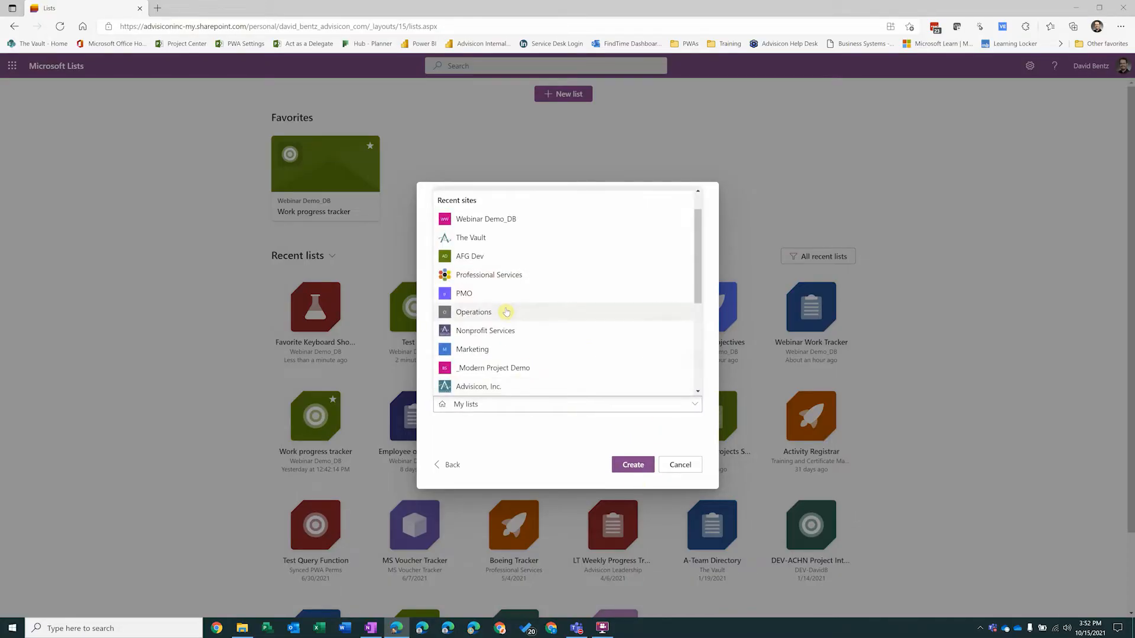
pyautogui.click(500, 221)
pyautogui.click(631, 484)
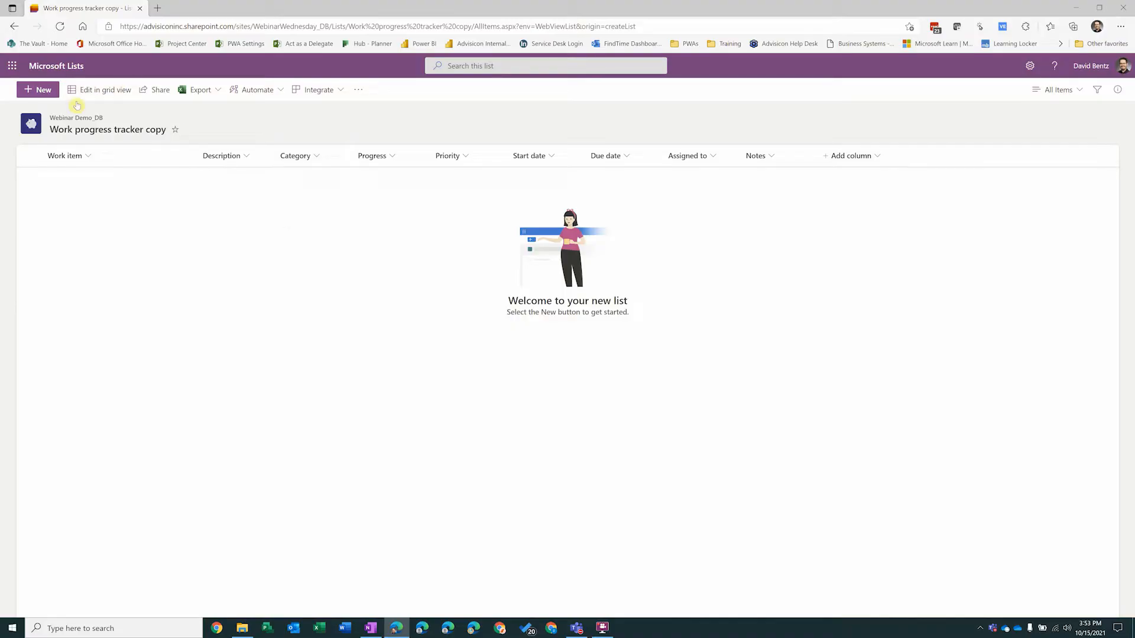
# Step: Return to the Lists home, start another new list and preview the Issue tracker template
pyautogui.click(55, 65)
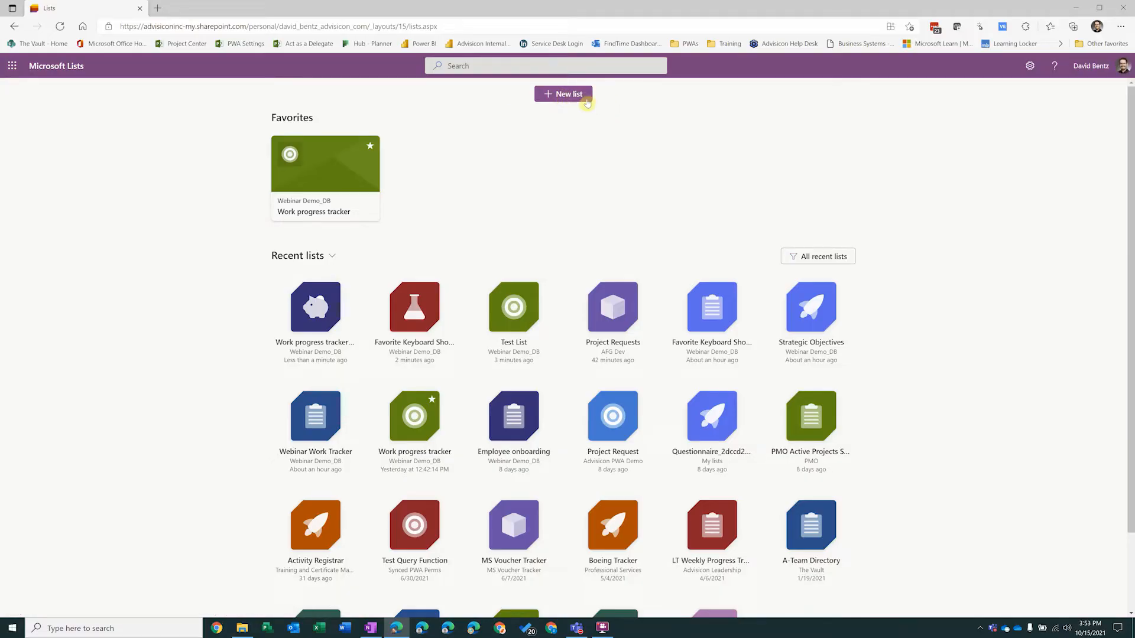
pyautogui.click(578, 96)
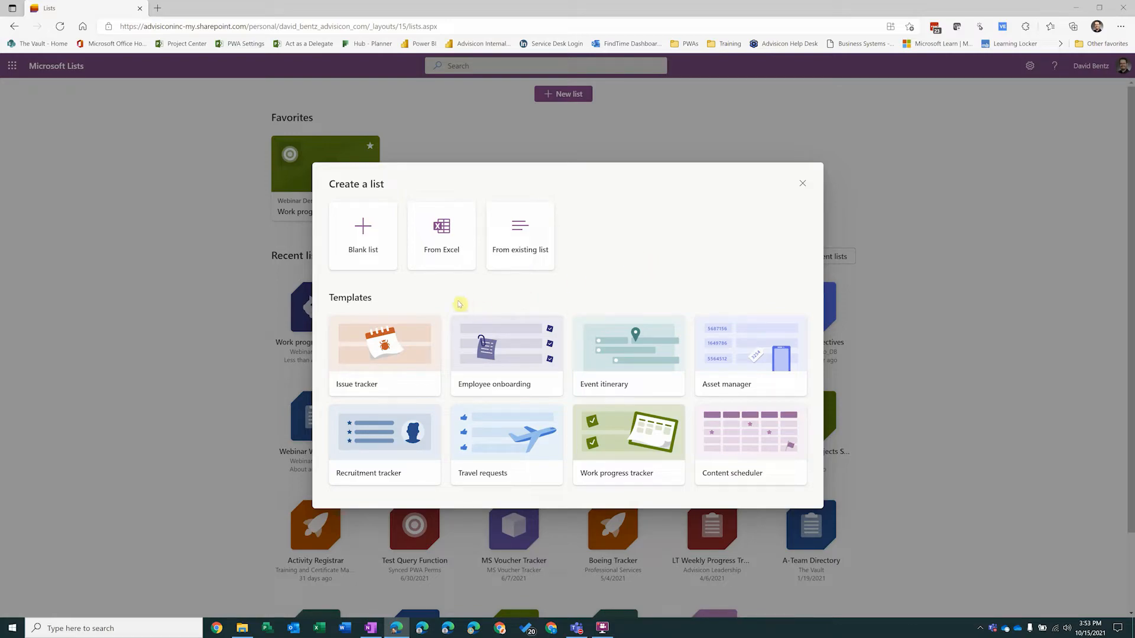
pyautogui.click(406, 367)
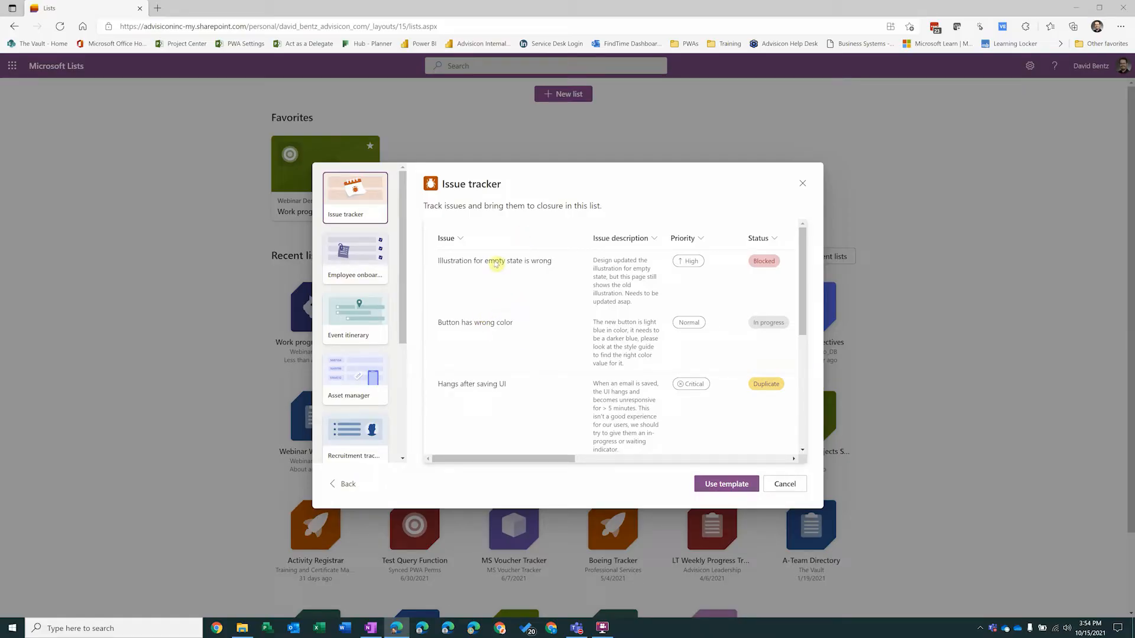
pyautogui.moveTo(544, 460); pyautogui.dragTo(489, 460)
pyautogui.scroll(-1, 360, 313)
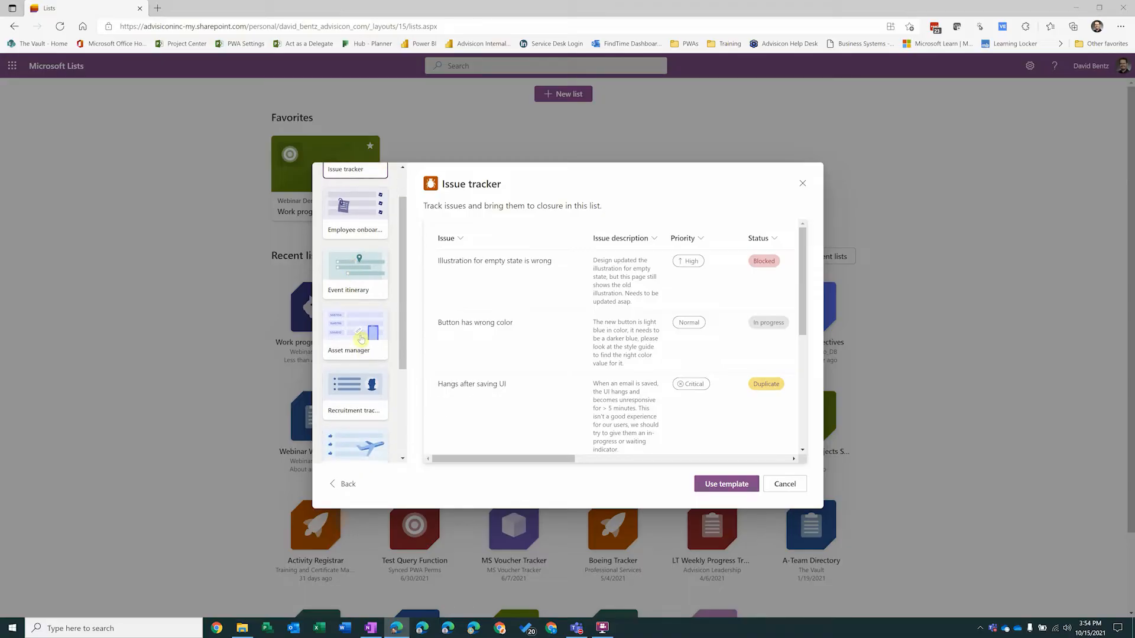
# Step: Preview the Event itinerary and Asset manager templates, examining their sample columns across the full width
pyautogui.click(353, 277)
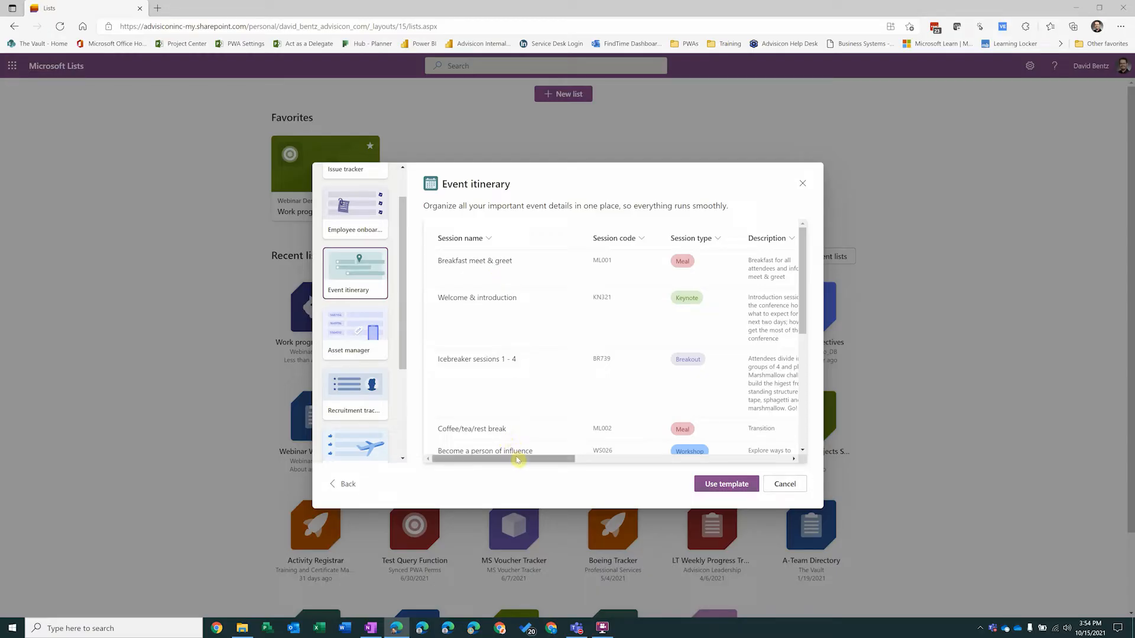
pyautogui.moveTo(516, 459); pyautogui.dragTo(749, 491)
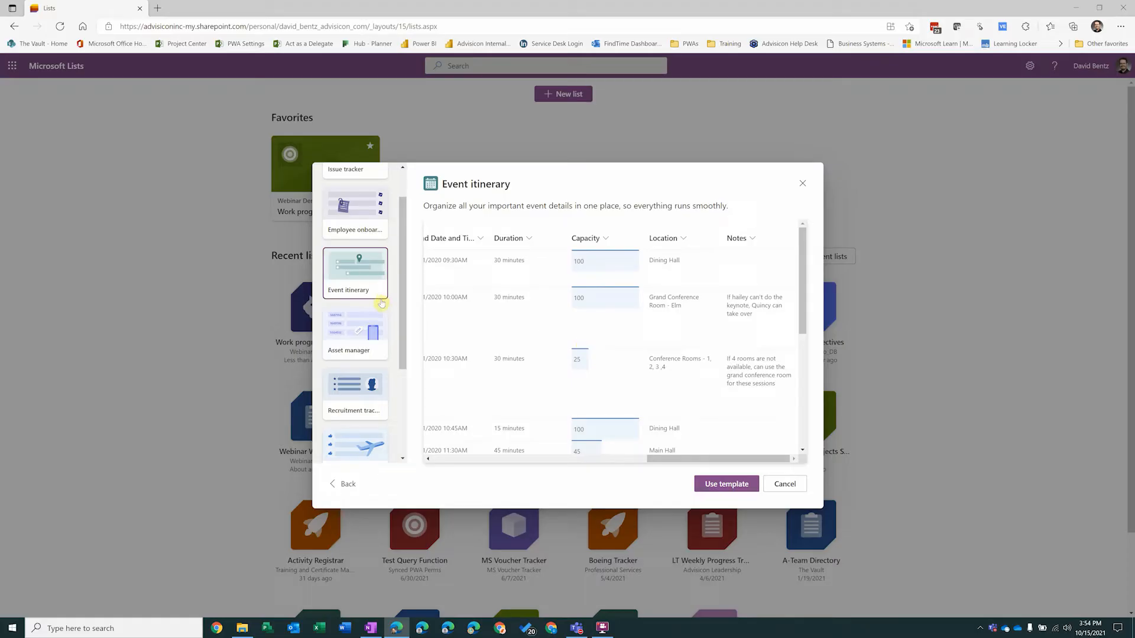
pyautogui.click(345, 339)
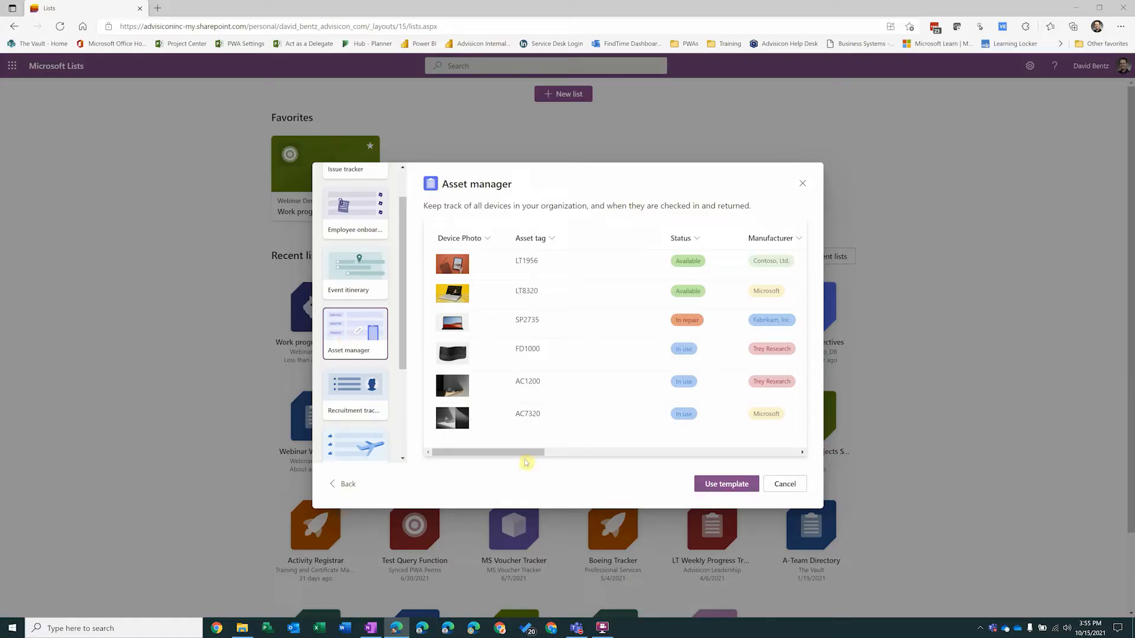
pyautogui.moveTo(526, 455); pyautogui.dragTo(568, 455)
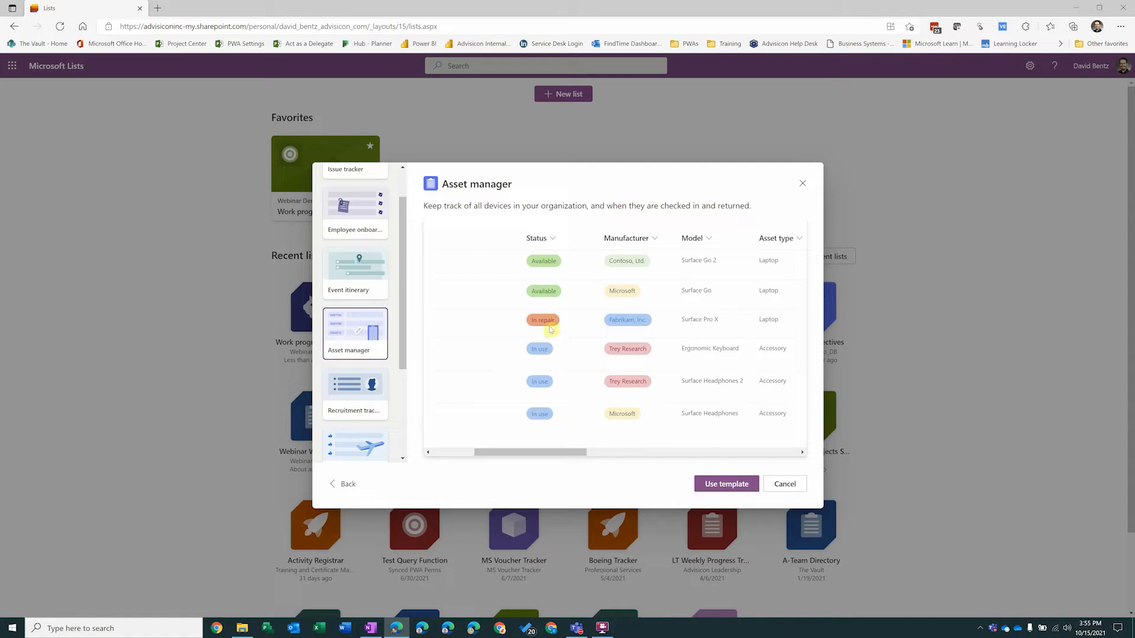
pyautogui.moveTo(562, 450); pyautogui.dragTo(747, 458)
pyautogui.moveTo(774, 461); pyautogui.dragTo(451, 443)
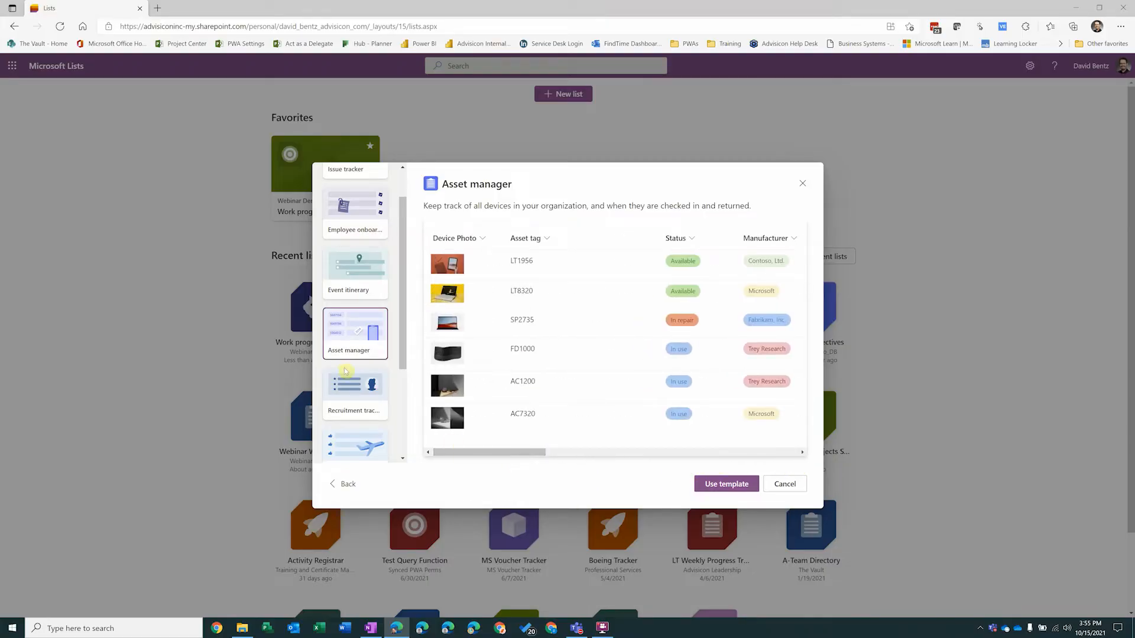
# Step: Preview the Work progress tracker template's columns and use that template for the new list
pyautogui.scroll(-3, 354, 378)
pyautogui.click(365, 385)
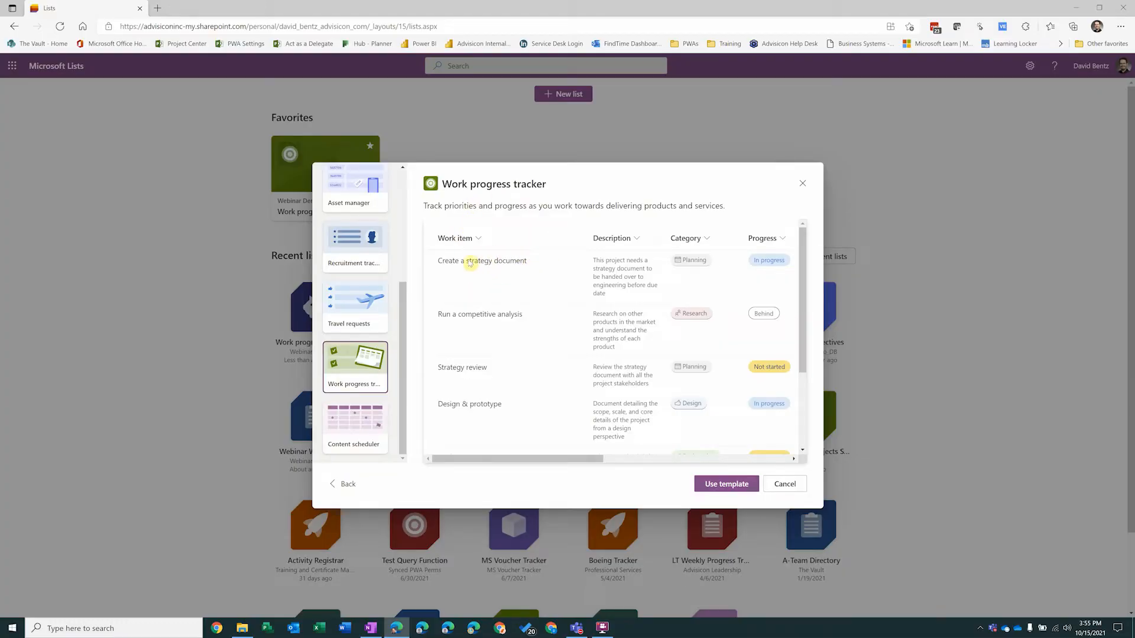
pyautogui.hscroll(5, 678, 267)
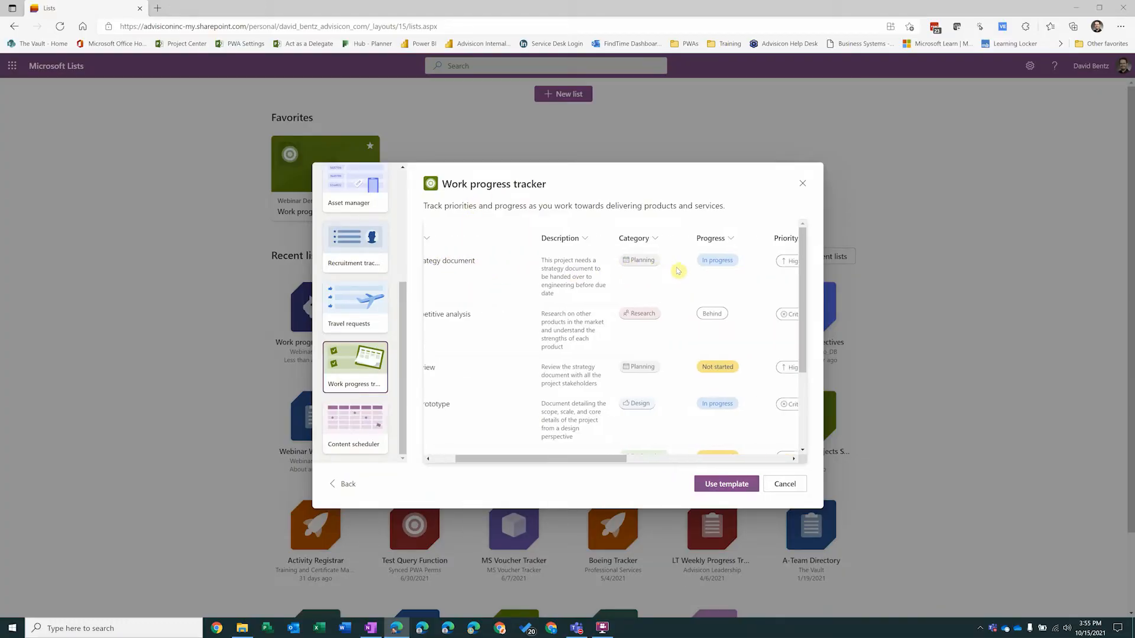
pyautogui.hscroll(3, 680, 275)
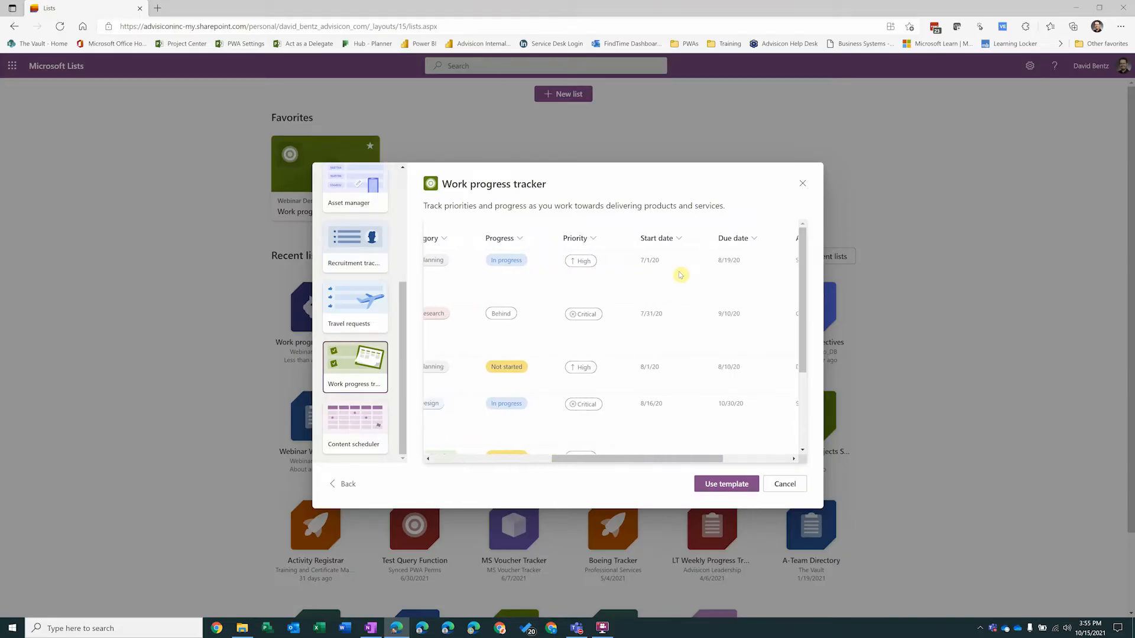
pyautogui.click(731, 486)
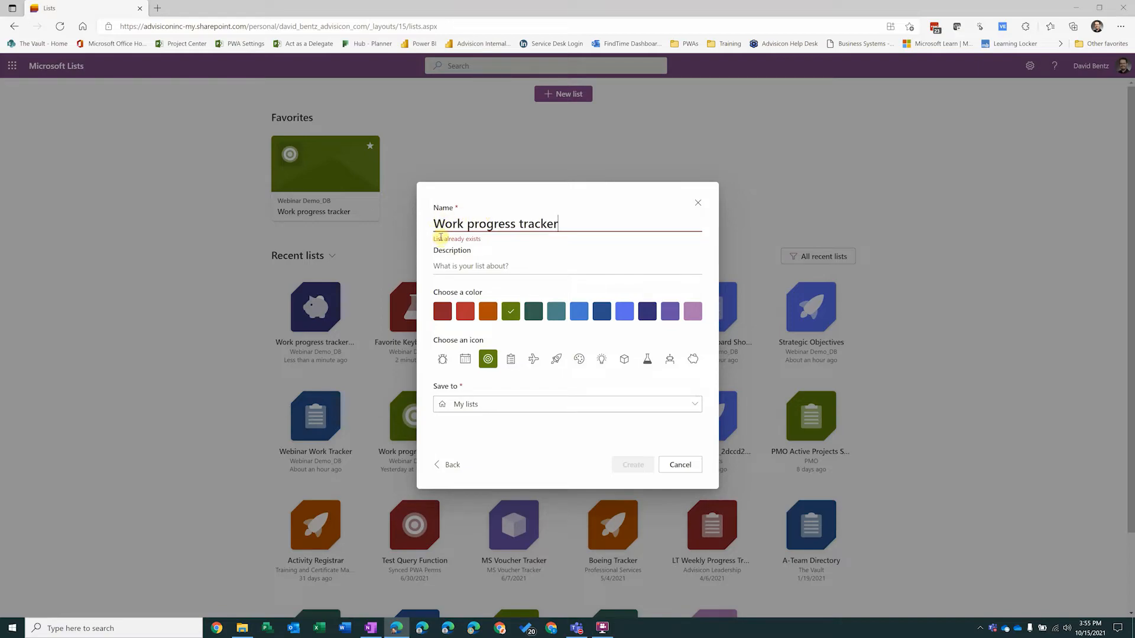
# Step: Name the list "Demo work Tracker" and give it the description "Making the world a better place"
pyautogui.moveTo(562, 224); pyautogui.dragTo(405, 227)
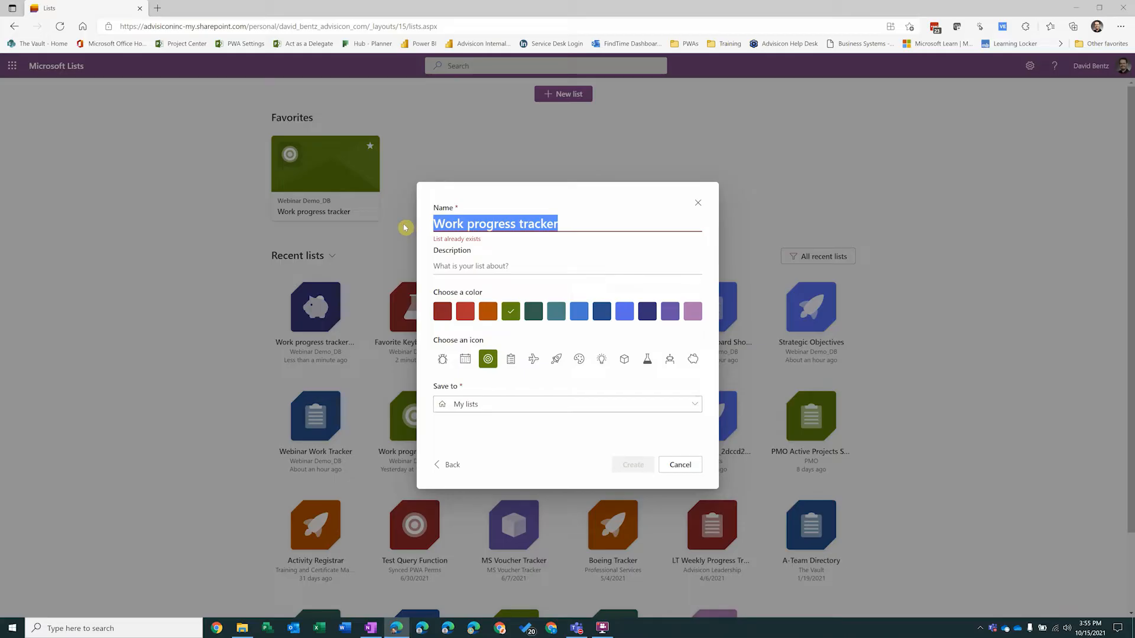
pyautogui.write('Demo work Tracker')
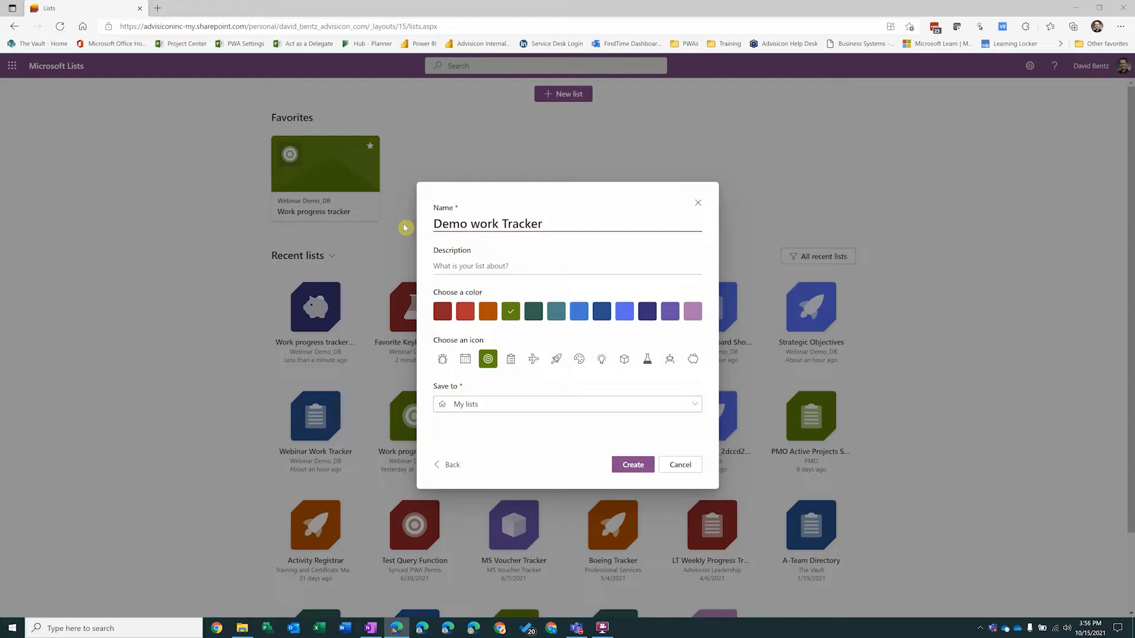
pyautogui.click(464, 264)
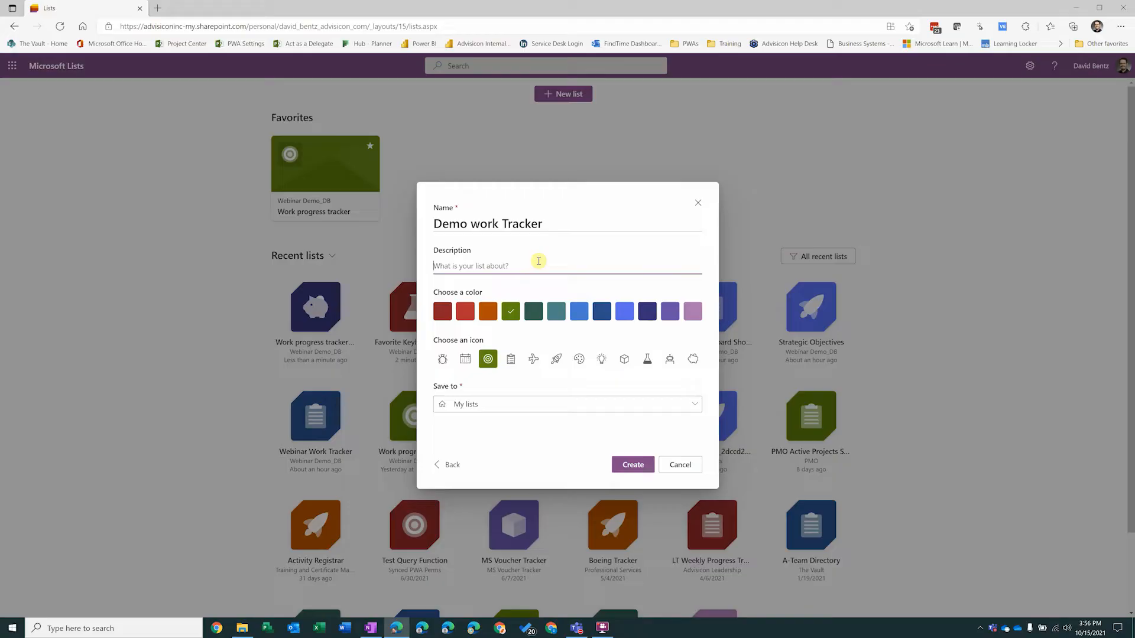
pyautogui.write('mAK')
pyautogui.press('BackSpace')
pyautogui.press('BackSpace')
pyautogui.press('BackSpace')
pyautogui.press('BackSpace')
pyautogui.write('Making the world a better place')
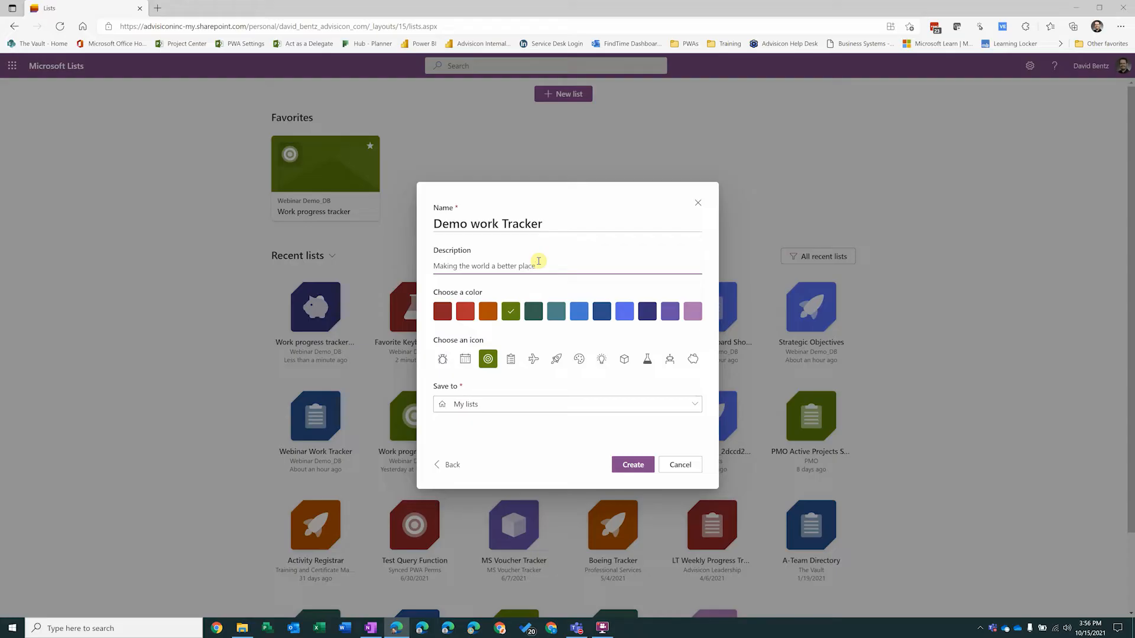
# Step: Create the list with the Blue color and clipboard icon, saved to the Webinar Demo_DB site
pyautogui.click(581, 315)
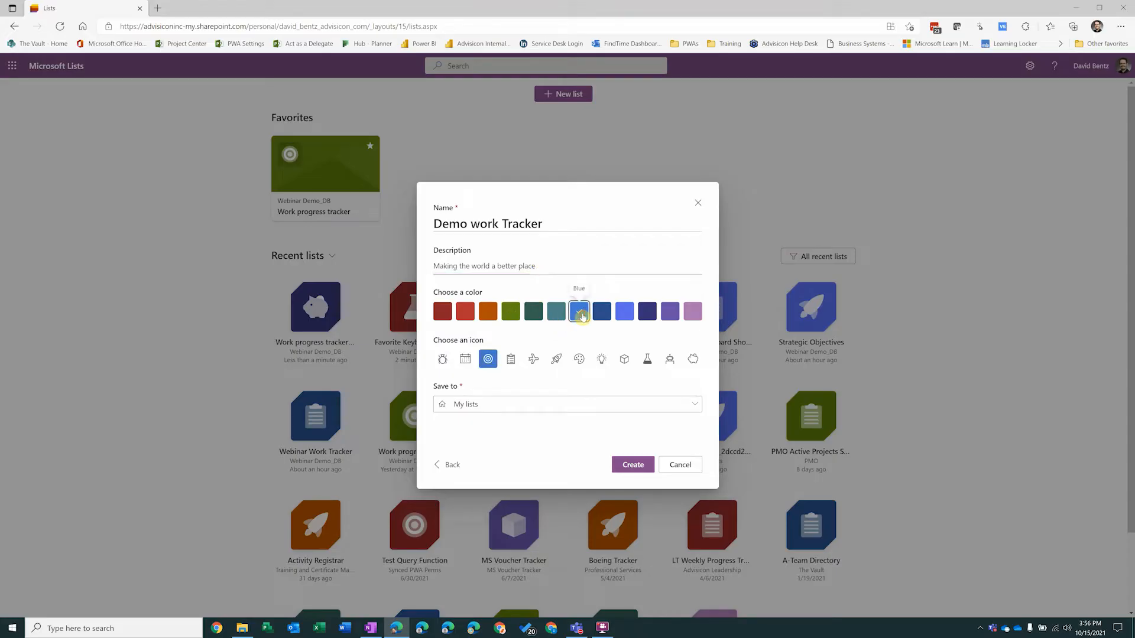
pyautogui.click(512, 361)
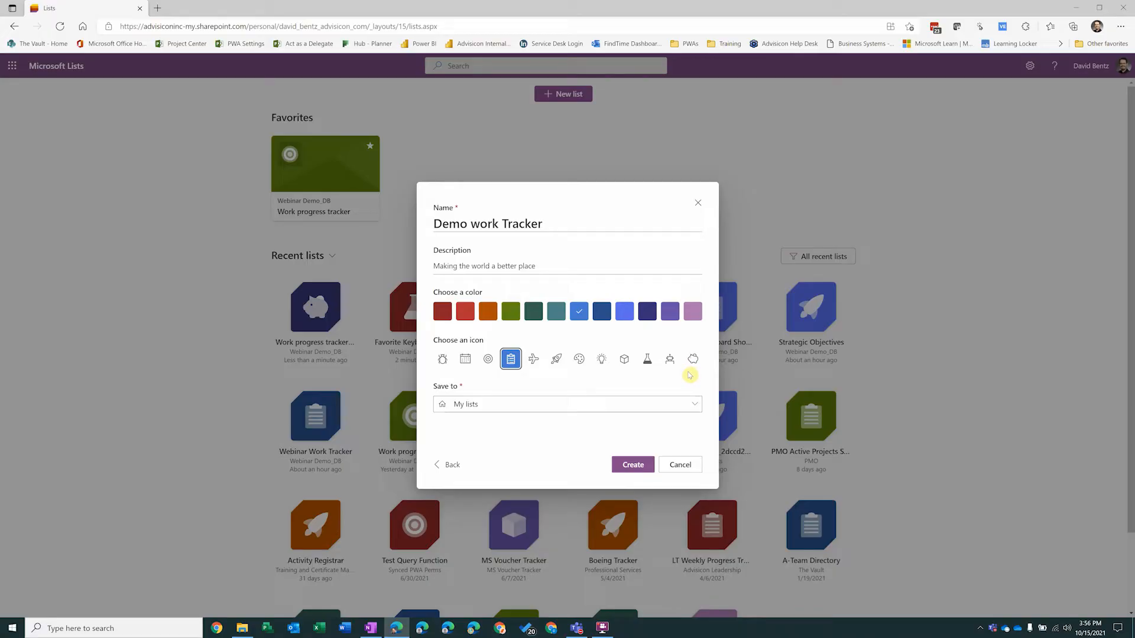
pyautogui.click(684, 403)
pyautogui.click(495, 254)
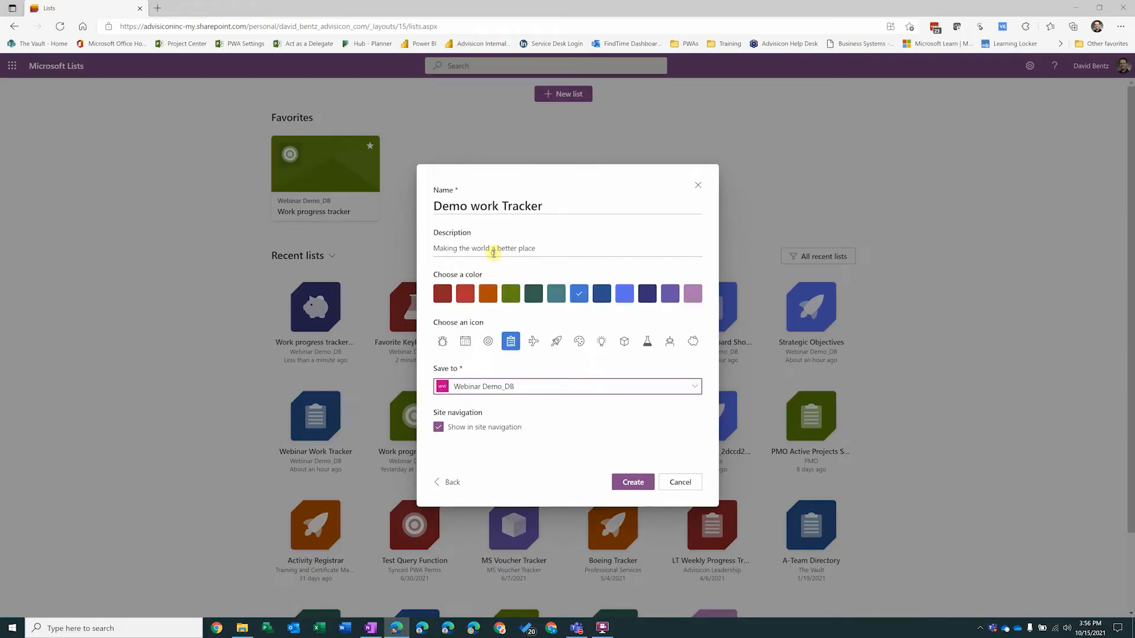
pyautogui.click(634, 482)
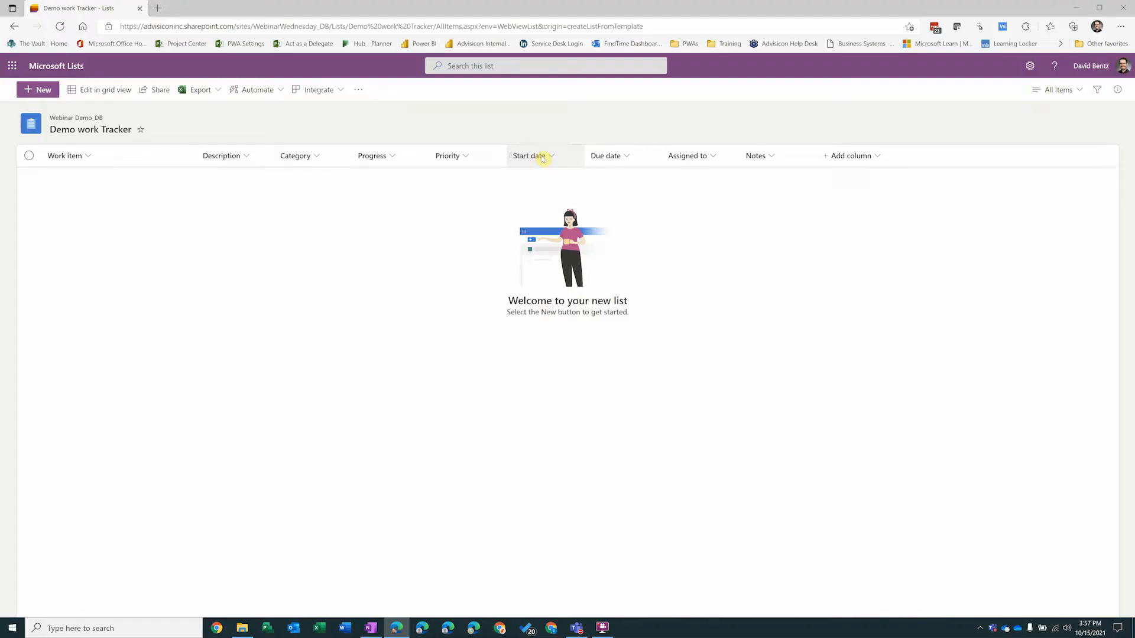
# Step: Look over the column types that can be added to the Demo work Tracker list
pyautogui.click(877, 157)
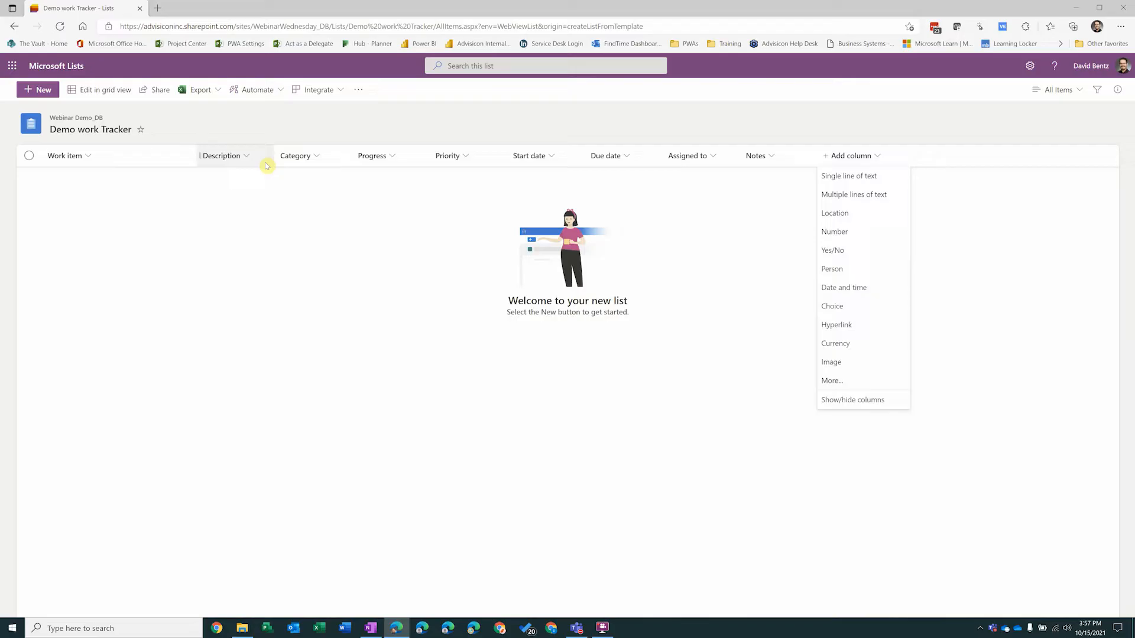
pyautogui.click(281, 130)
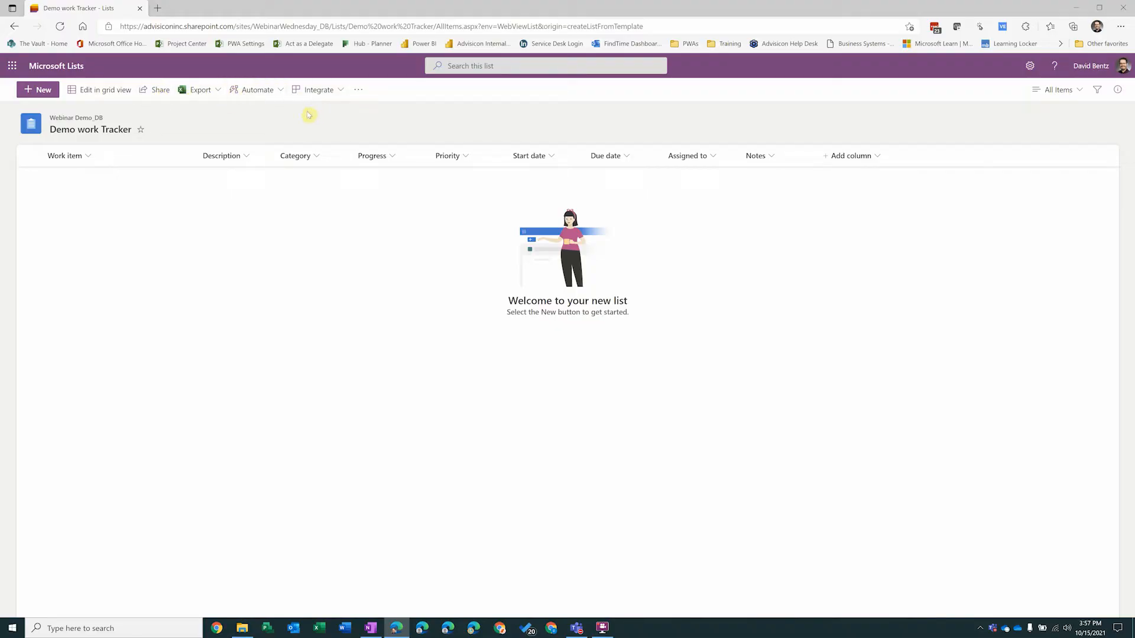
# Step: Start a new item named "Figure out how to use lists" with the description "get er done"
pyautogui.click(38, 91)
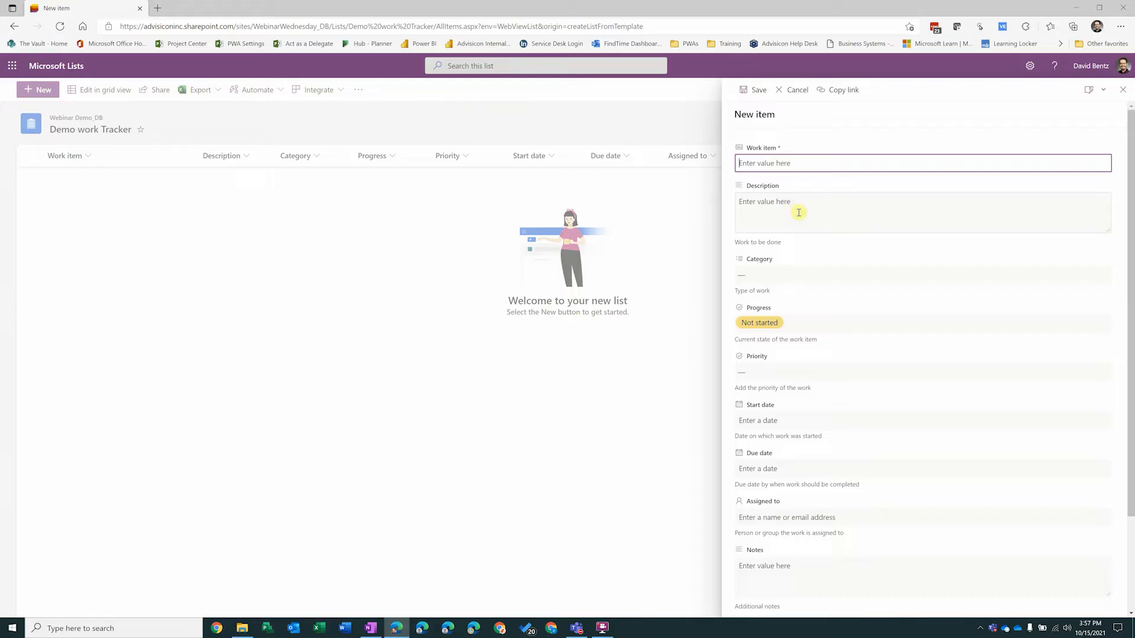
pyautogui.write('Figure out how to use lists')
pyautogui.press('Tab')
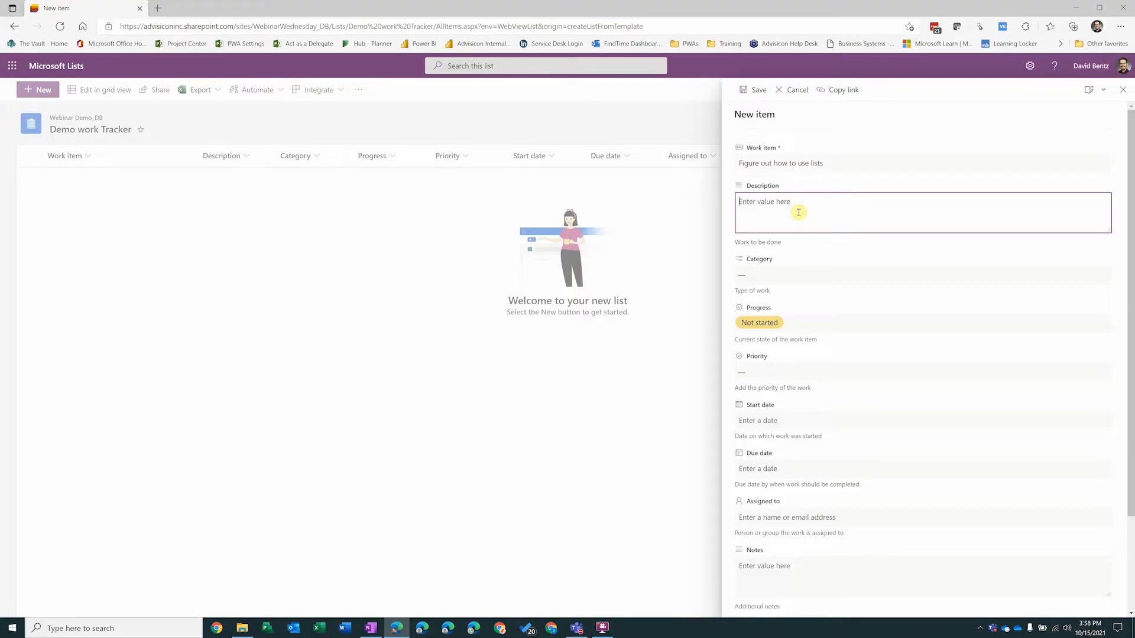
pyautogui.write('get er done')
# Step: Set the new item's category to both Planning and Research
pyautogui.click(760, 277)
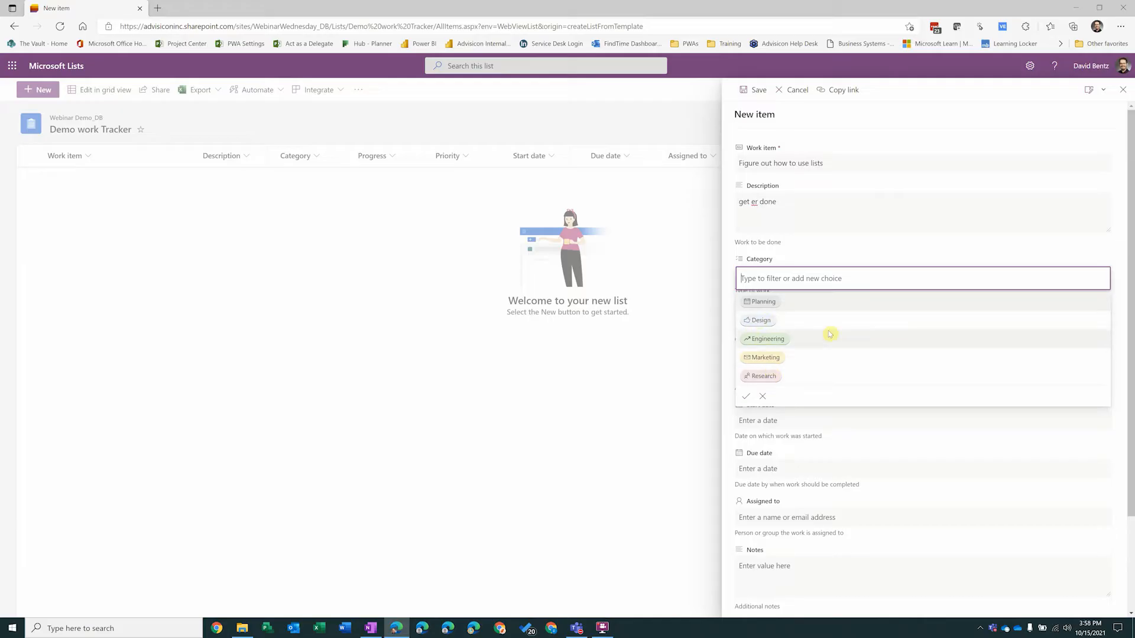
pyautogui.click(757, 302)
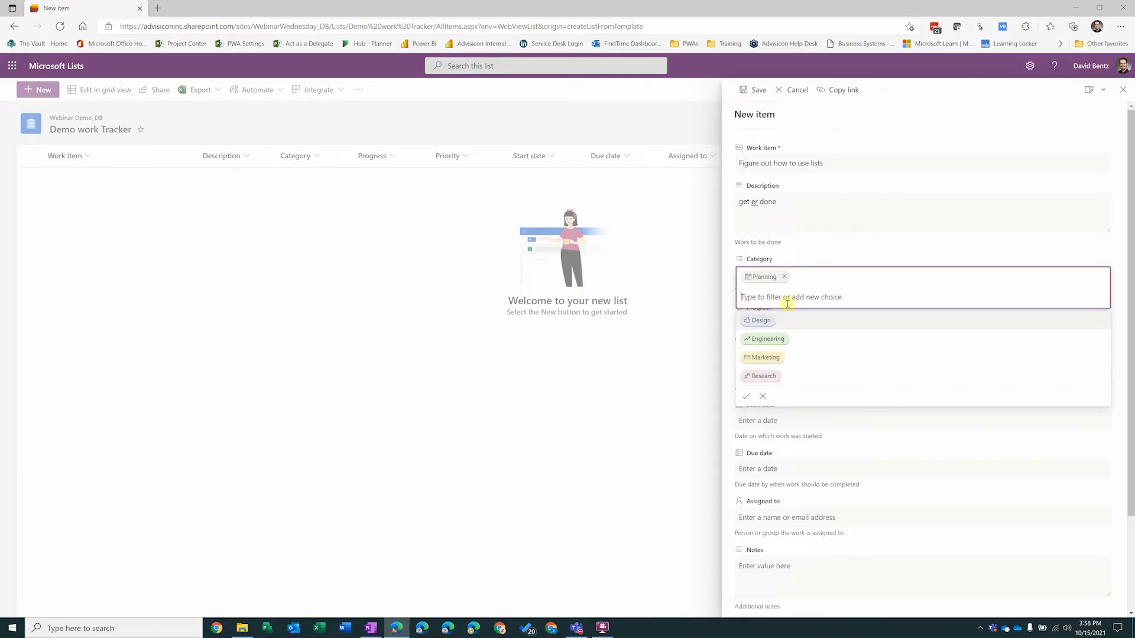
pyautogui.click(770, 376)
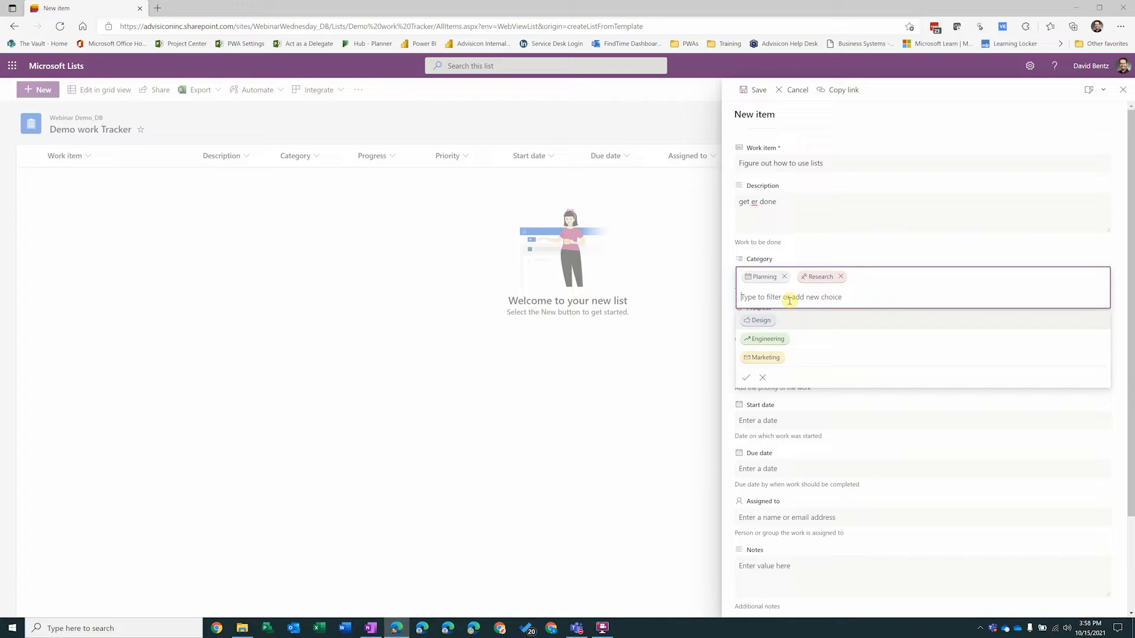
pyautogui.click(800, 251)
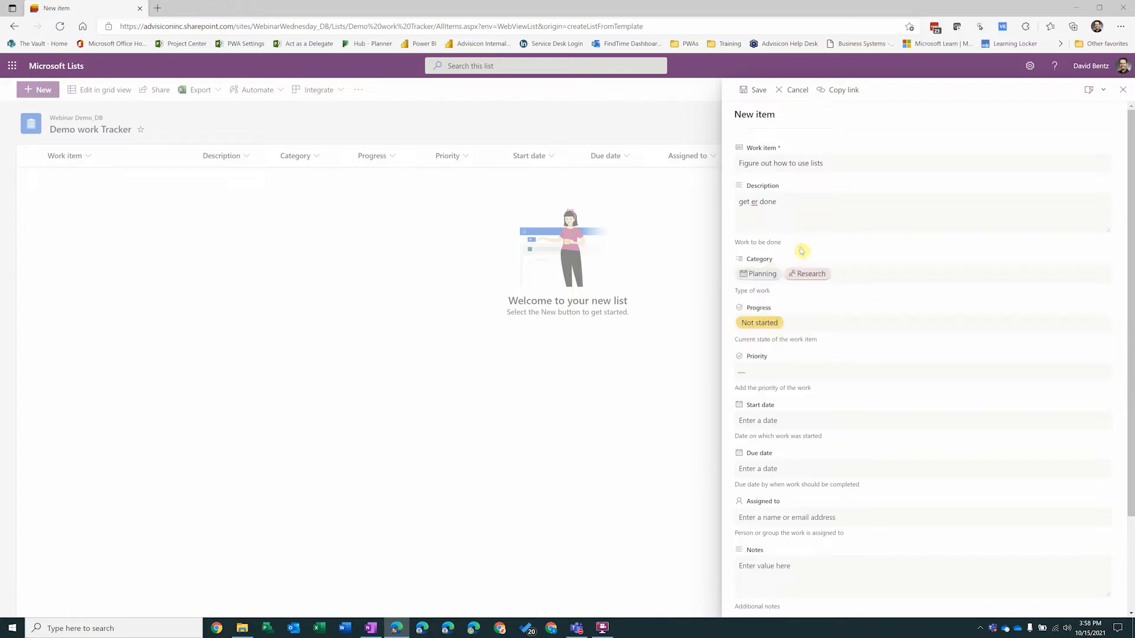
# Step: Set the new item's progress to In progress and its priority to Critical
pyautogui.click(762, 322)
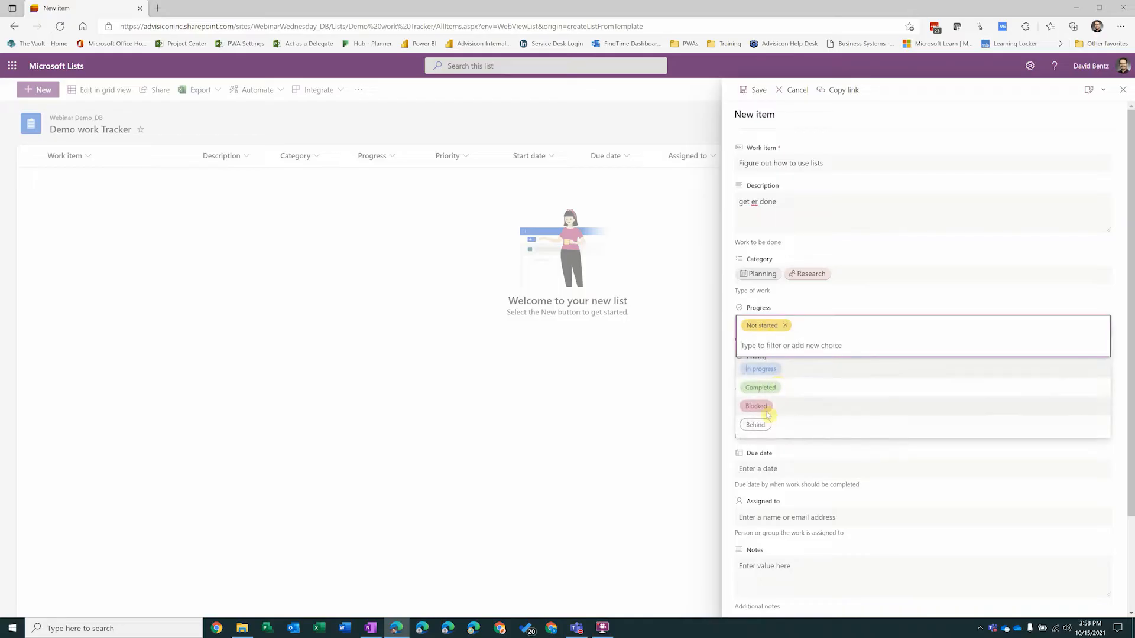
pyautogui.click(759, 370)
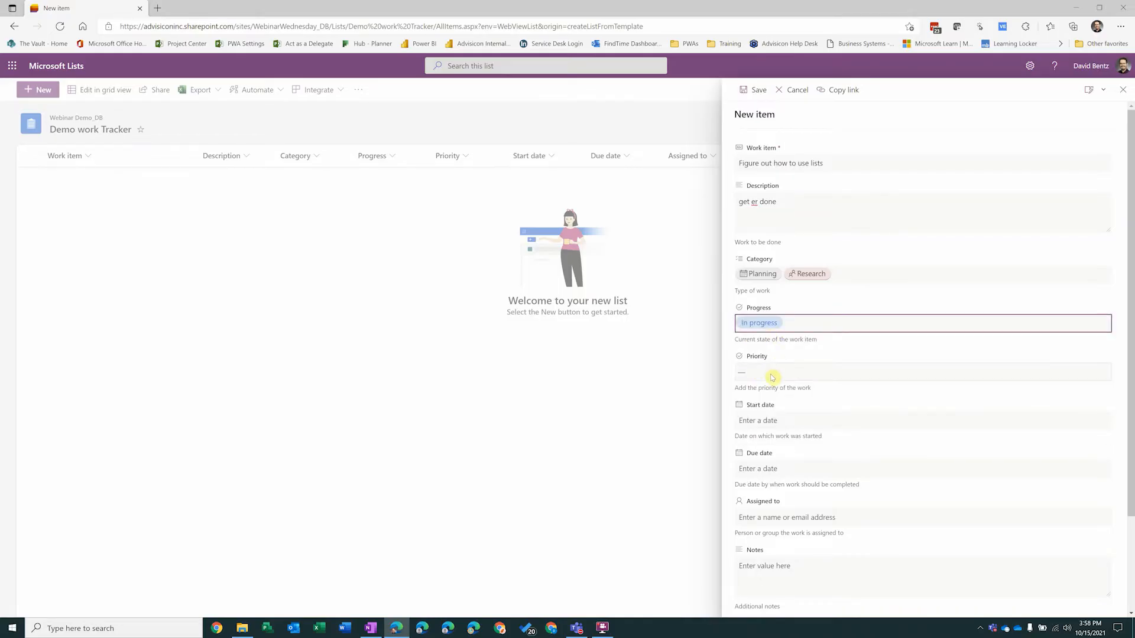
pyautogui.click(772, 374)
pyautogui.click(762, 401)
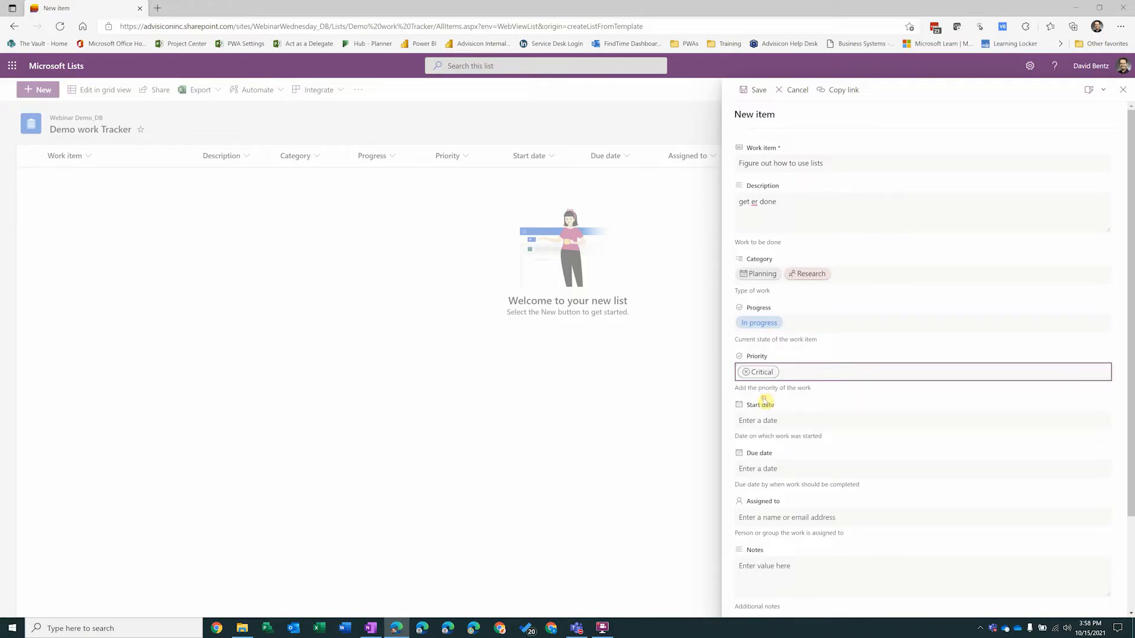
# Step: Set the item's start date to 10/15/2021 and its due date to 10/22/2021
pyautogui.click(760, 420)
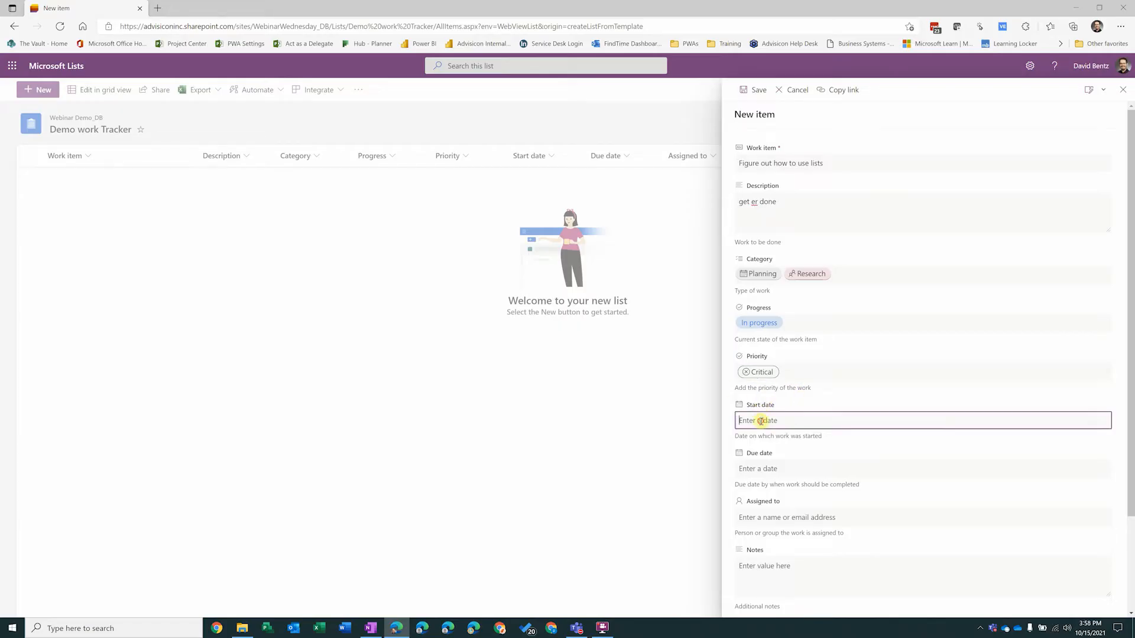
pyautogui.click(821, 504)
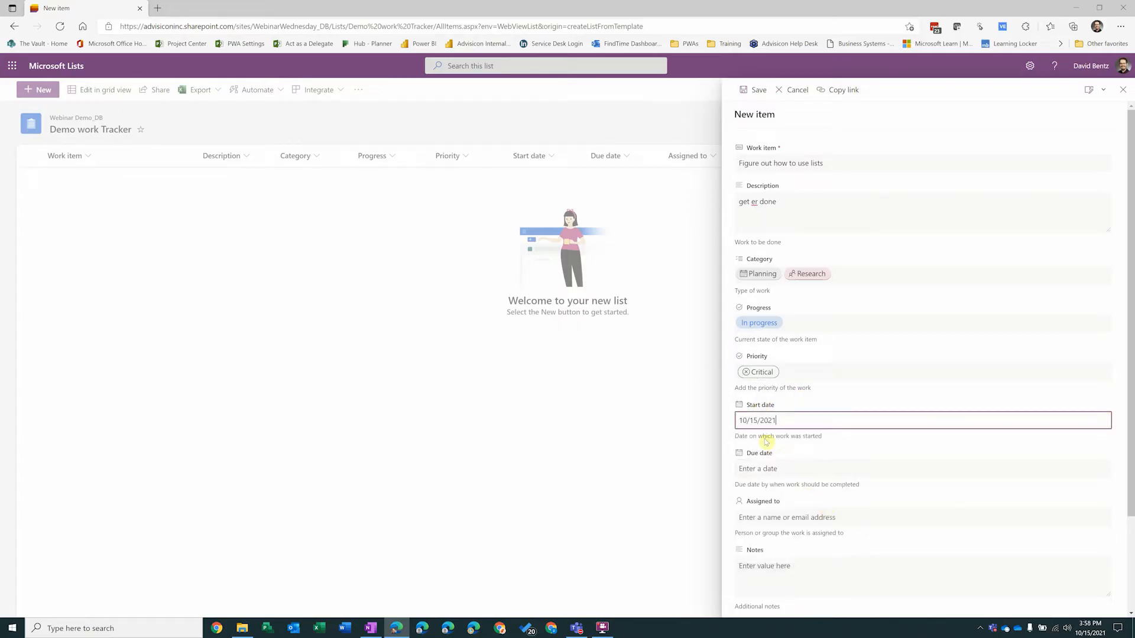
pyautogui.click(770, 468)
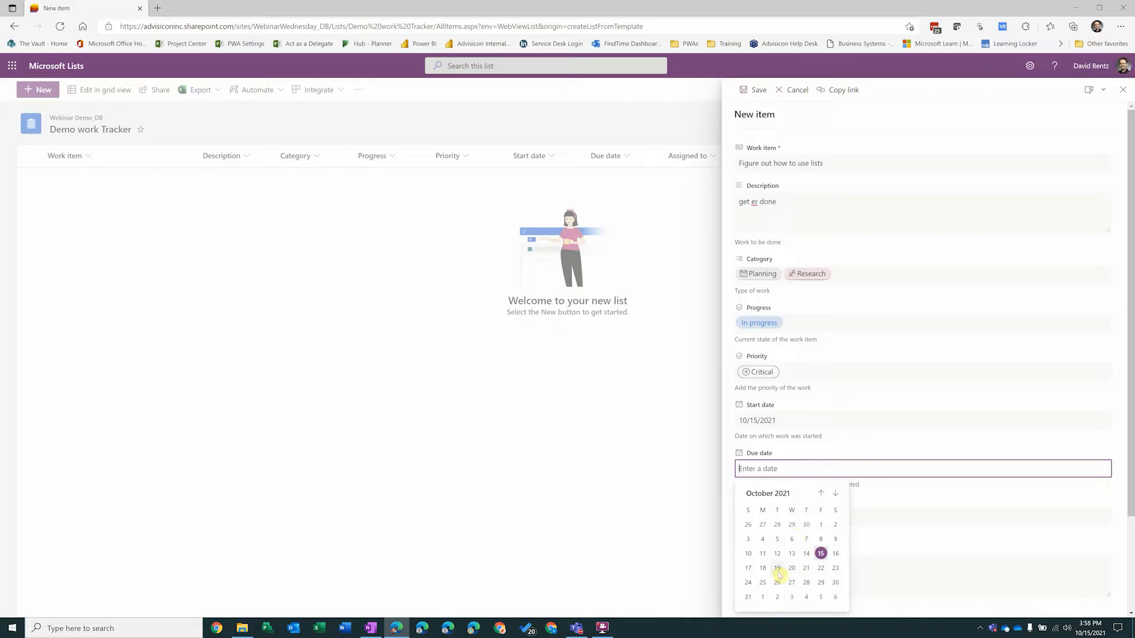
pyautogui.click(821, 568)
# Step: Assign the item to a colleague found by first name, check the filled-in fields and save the item
pyautogui.scroll(-2, 808, 481)
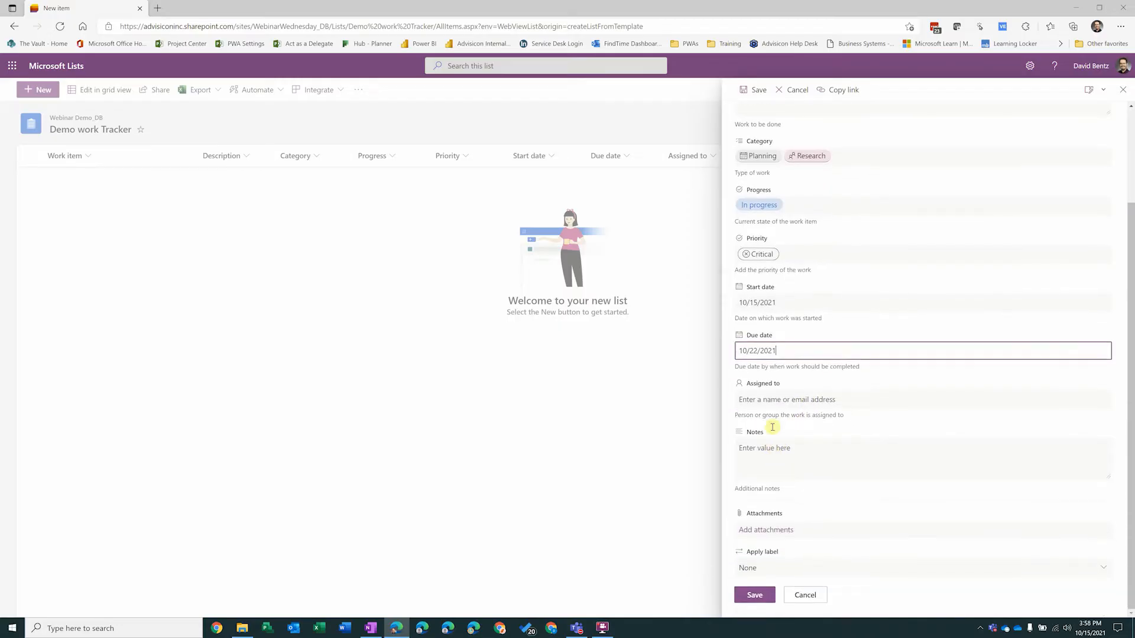
pyautogui.click(770, 400)
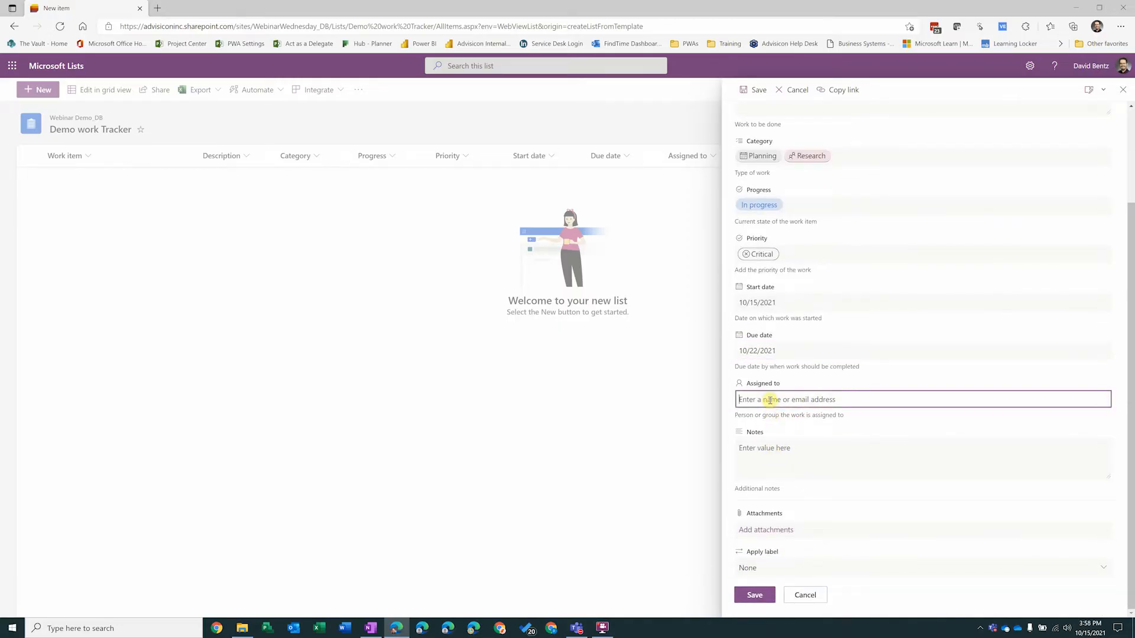
pyautogui.write('david')
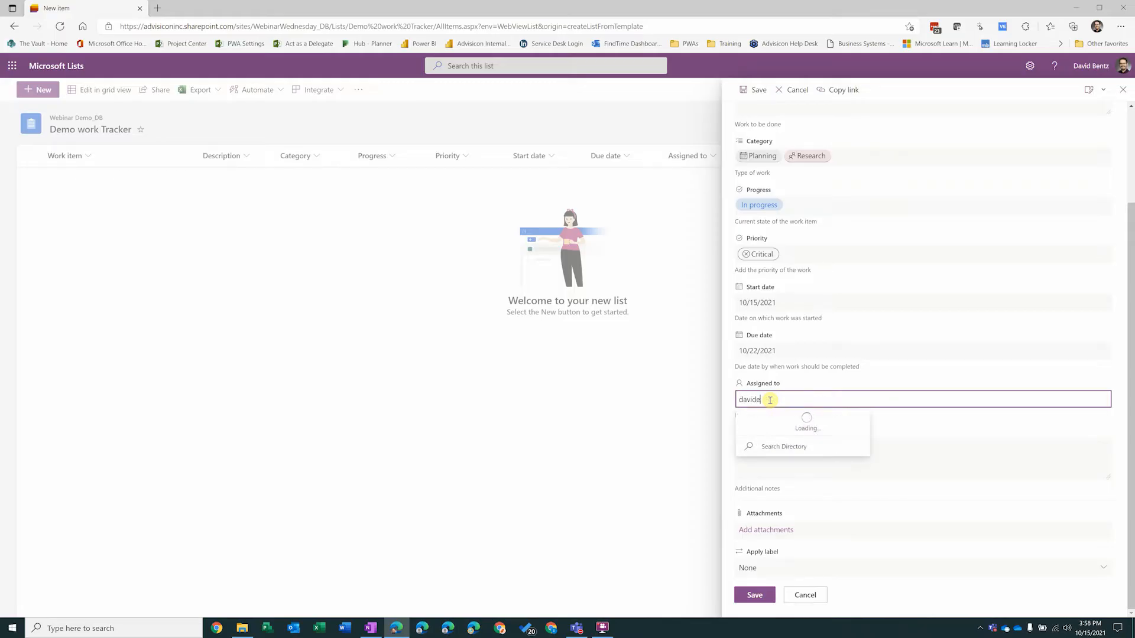
pyautogui.click(799, 431)
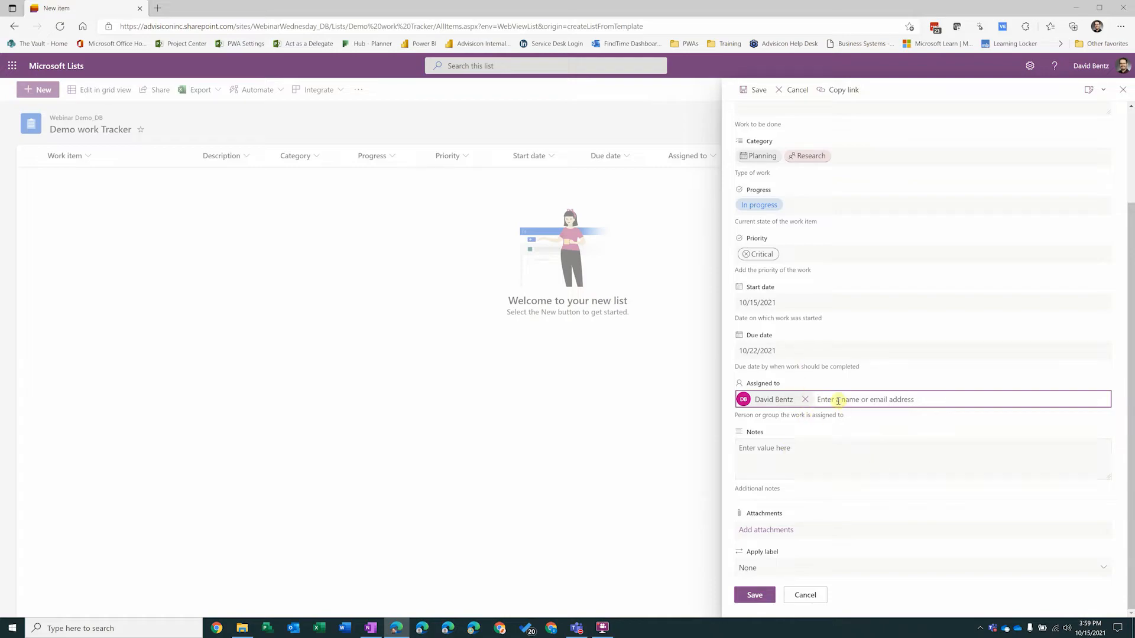
pyautogui.scroll(3, 854, 442)
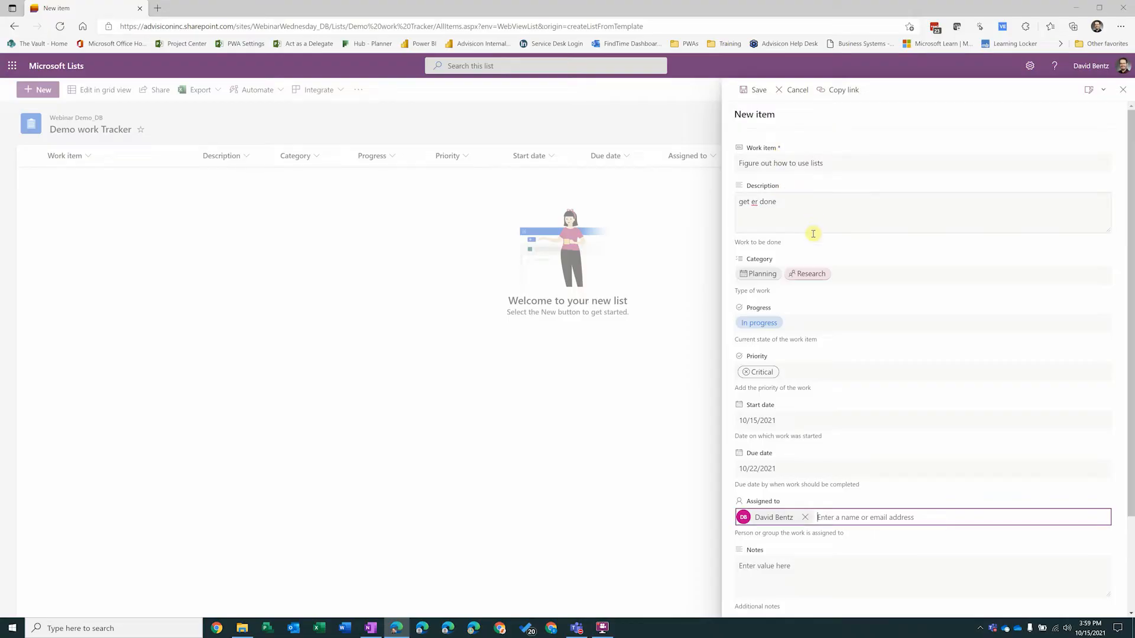
pyautogui.scroll(-3, 820, 362)
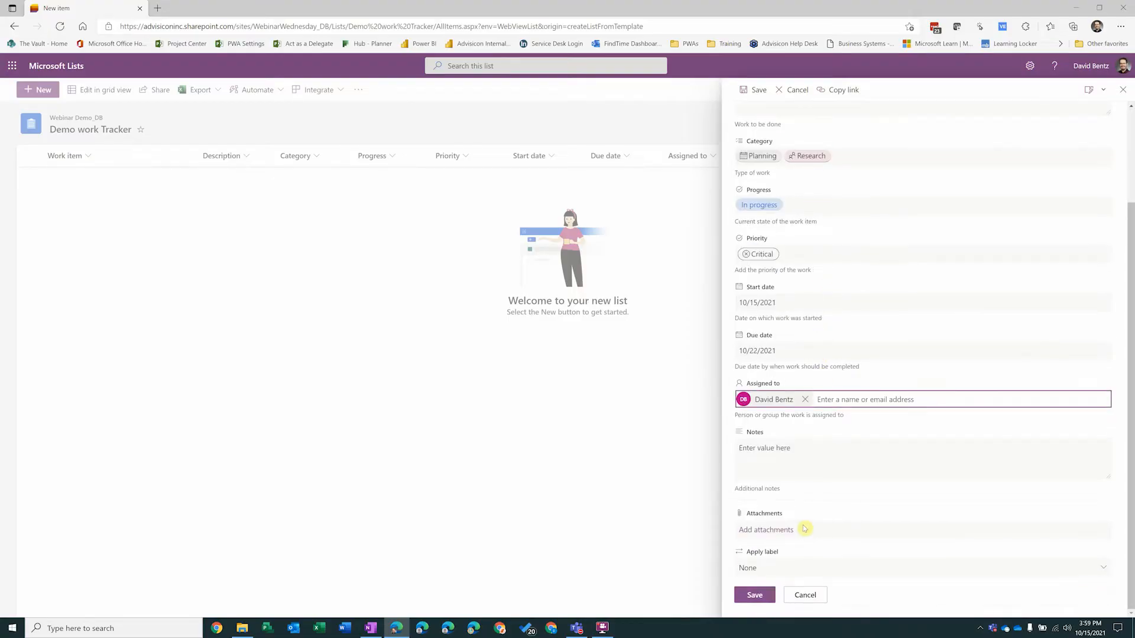
pyautogui.click(755, 597)
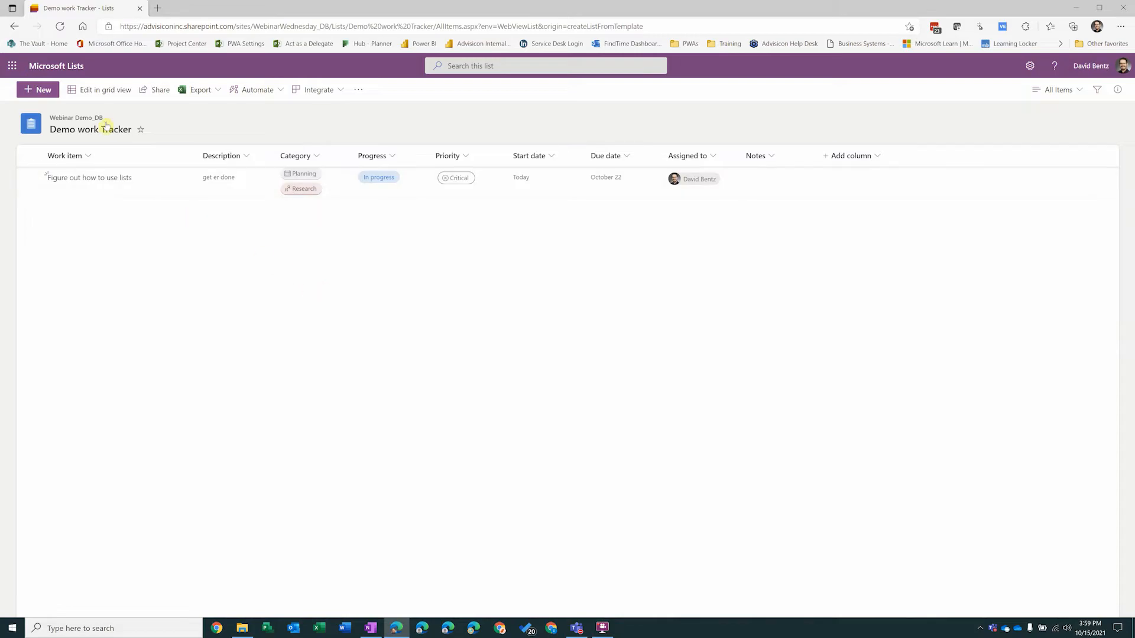
# Step: Return to the Lists home page, open the Project Requests list and switch it to grid editing
pyautogui.click(58, 70)
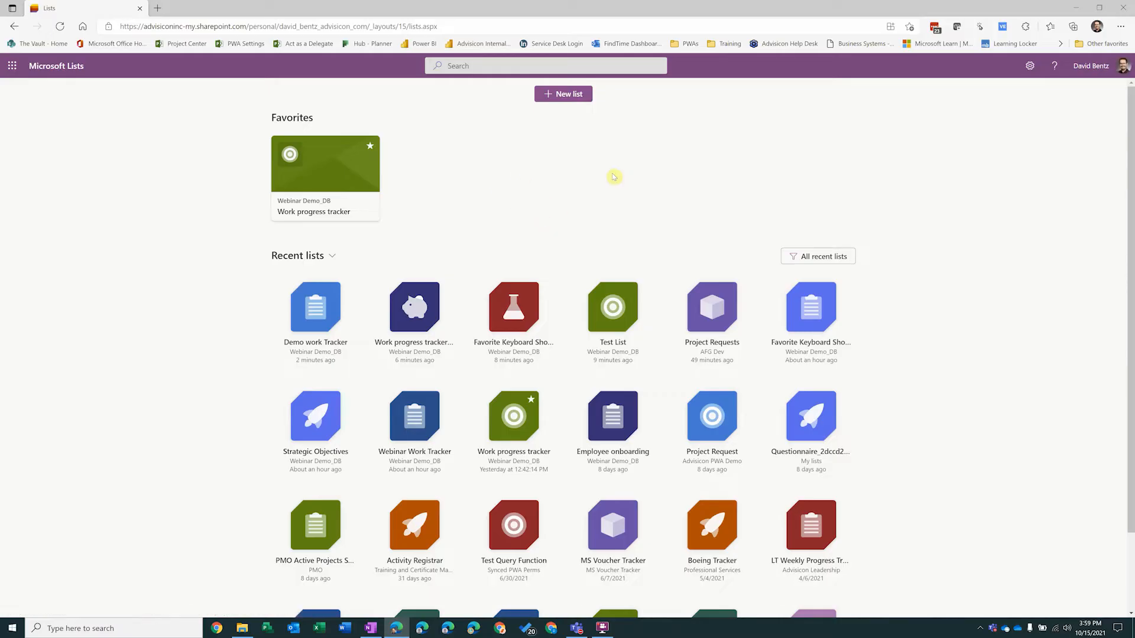
pyautogui.click(714, 321)
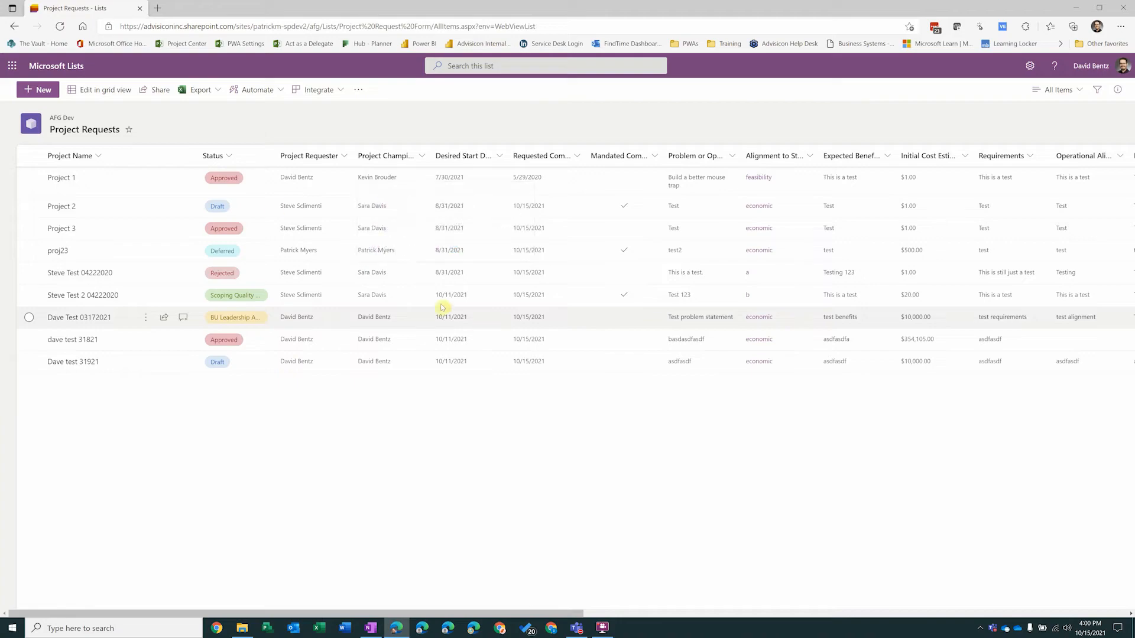
pyautogui.click(98, 93)
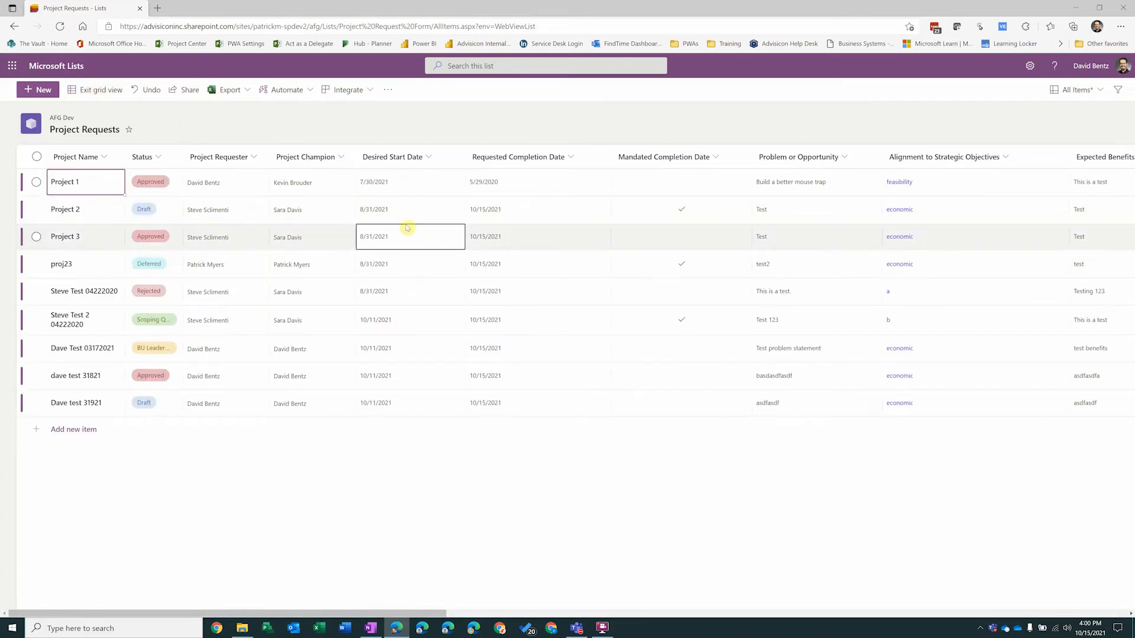
pyautogui.hotkey('ctrl', '+')
pyautogui.hotkey('ctrl', '+')
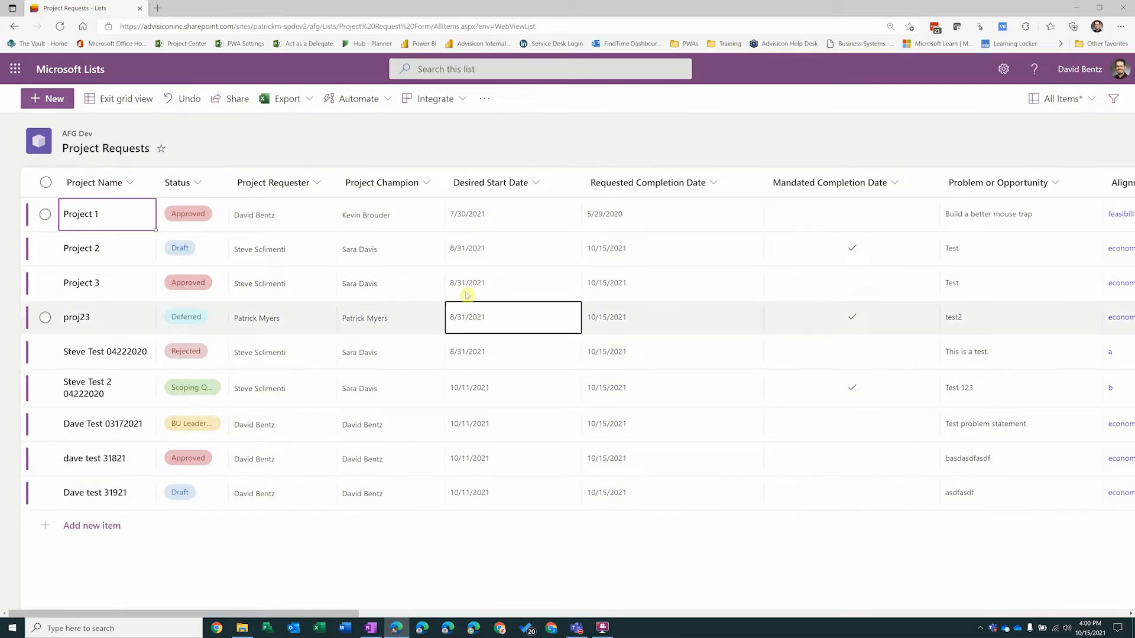
# Step: Change the Desired Start Date of Project 2 to 10/15/21 in the grid
pyautogui.click(507, 220)
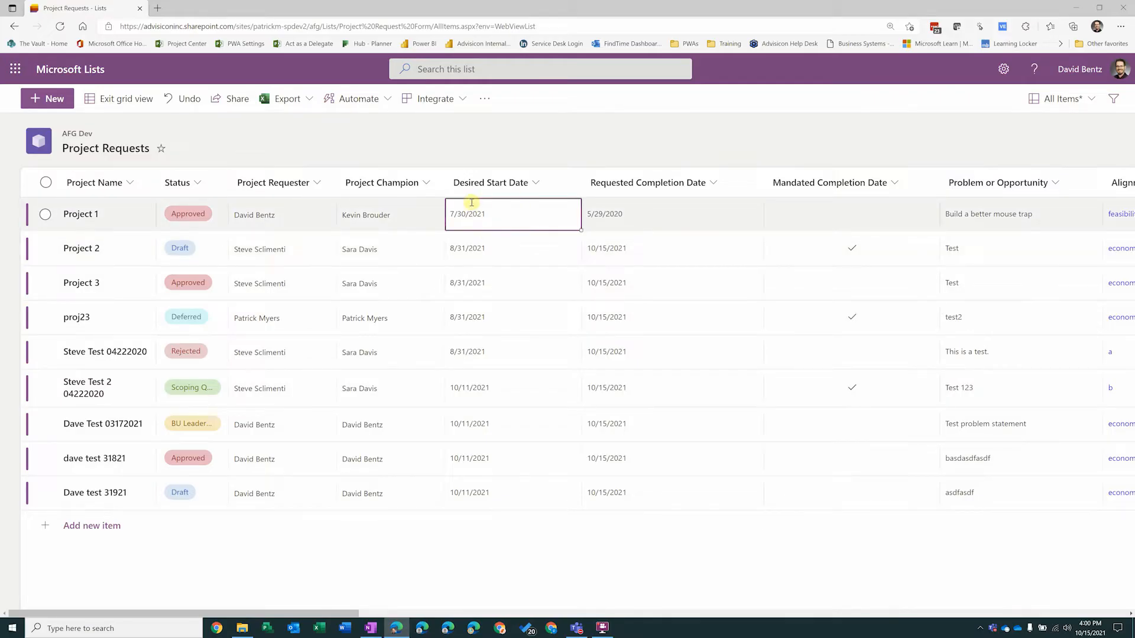
pyautogui.click(550, 250)
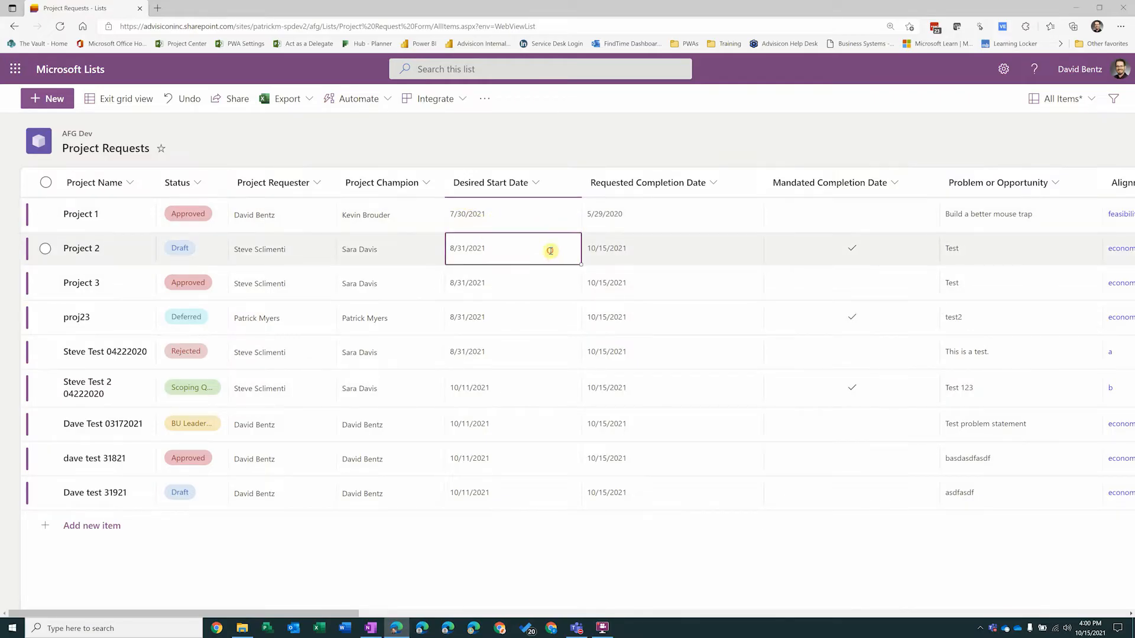
pyautogui.click(495, 249)
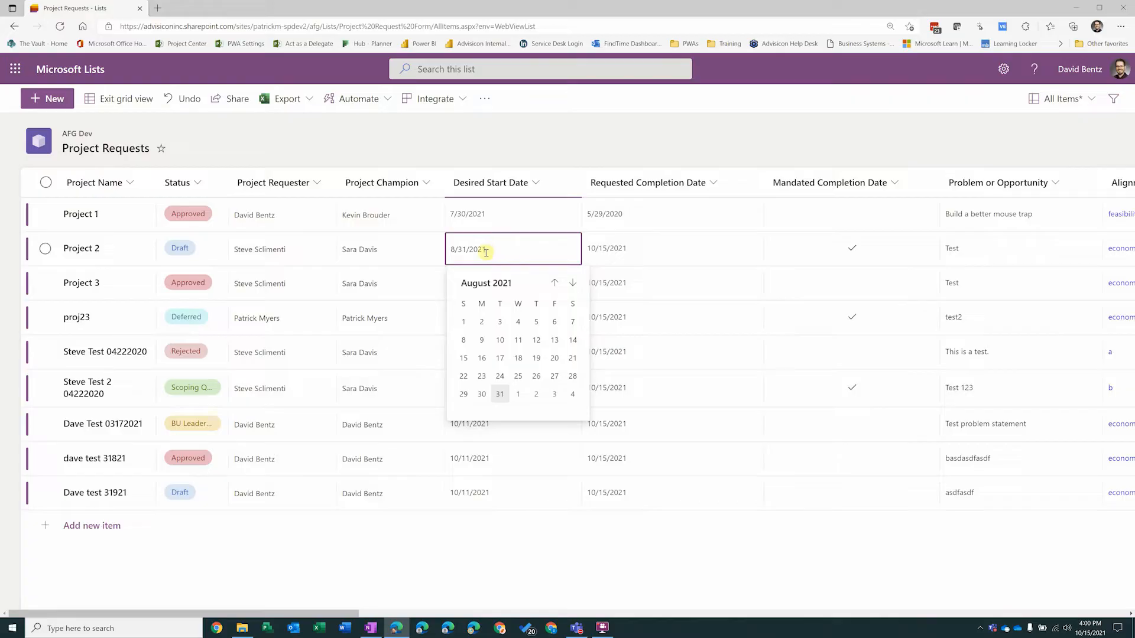
pyautogui.moveTo(489, 253); pyautogui.dragTo(449, 249)
pyautogui.write('10/15/21')
pyautogui.press('Return')
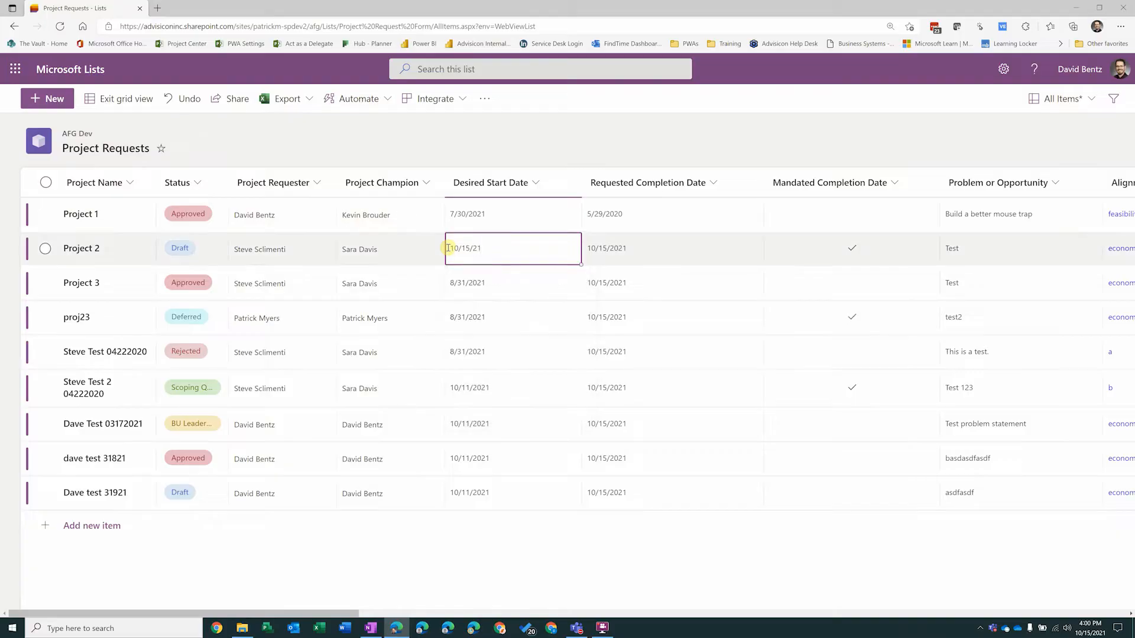
# Step: Copy Project 2's Desired Start Date to Project 3 and fill it down to the second-to-last row
pyautogui.click(552, 281)
pyautogui.click(514, 247)
pyautogui.hotkey('ctrl', 'c')
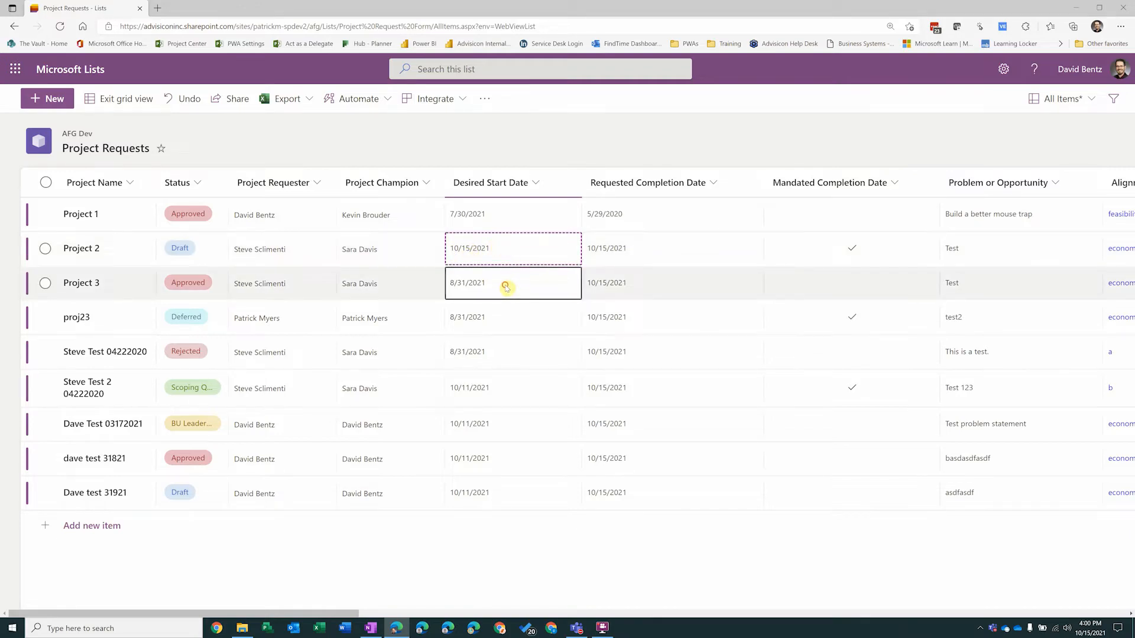
pyautogui.hotkey('ctrl', 'v')
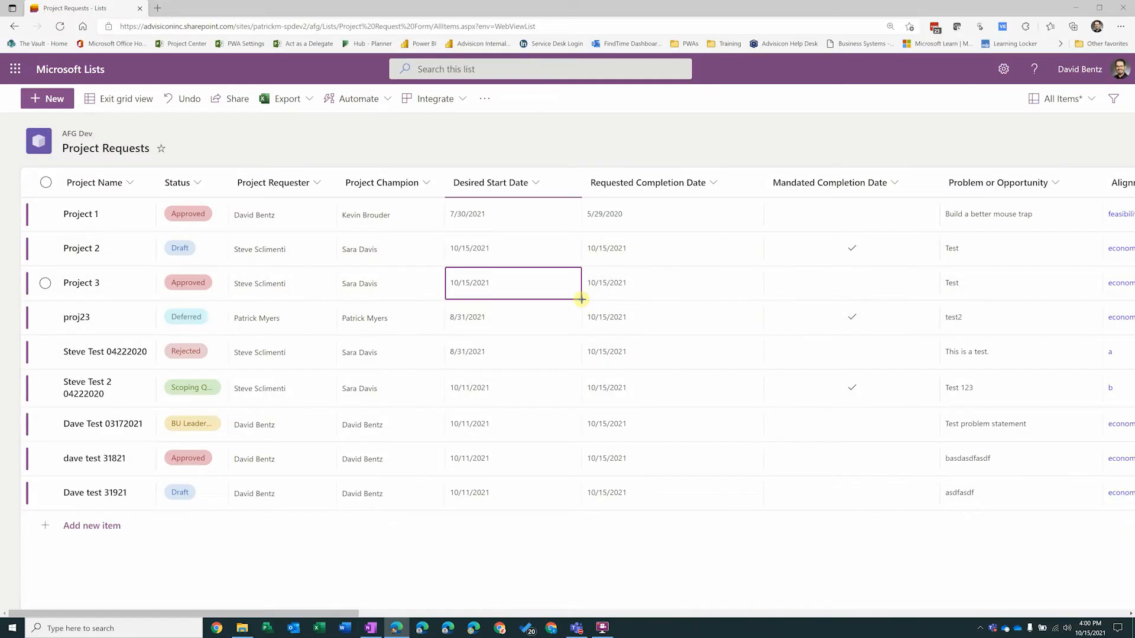
pyautogui.moveTo(581, 299); pyautogui.dragTo(569, 454)
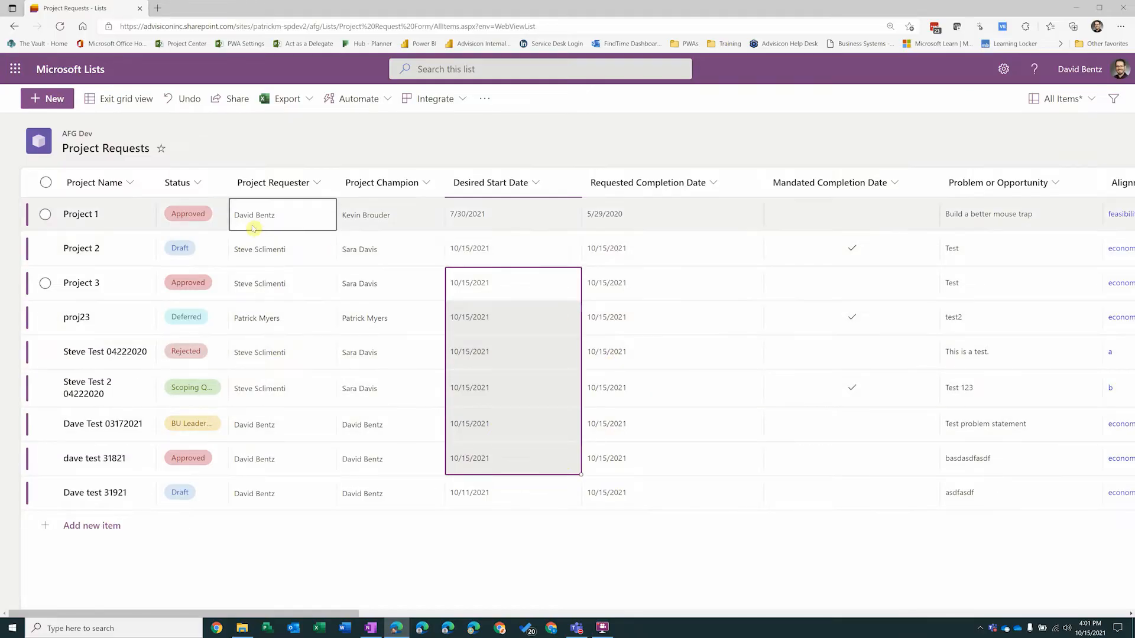
# Step: Leave grid editing and format the current All Items view with alternating row styles
pyautogui.click(119, 101)
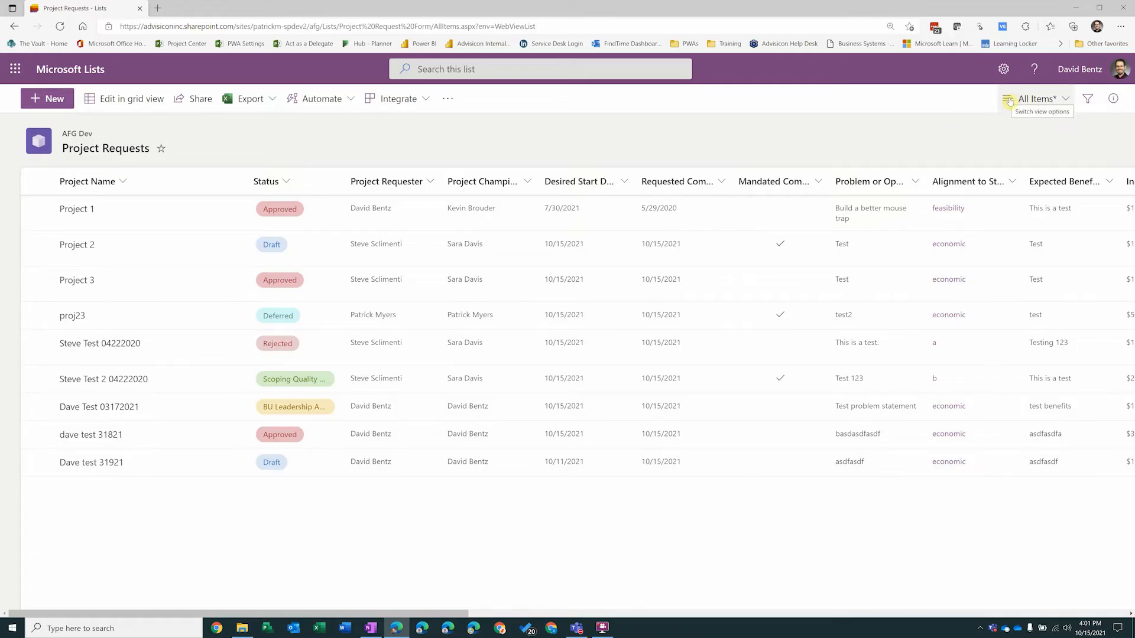
pyautogui.click(1066, 101)
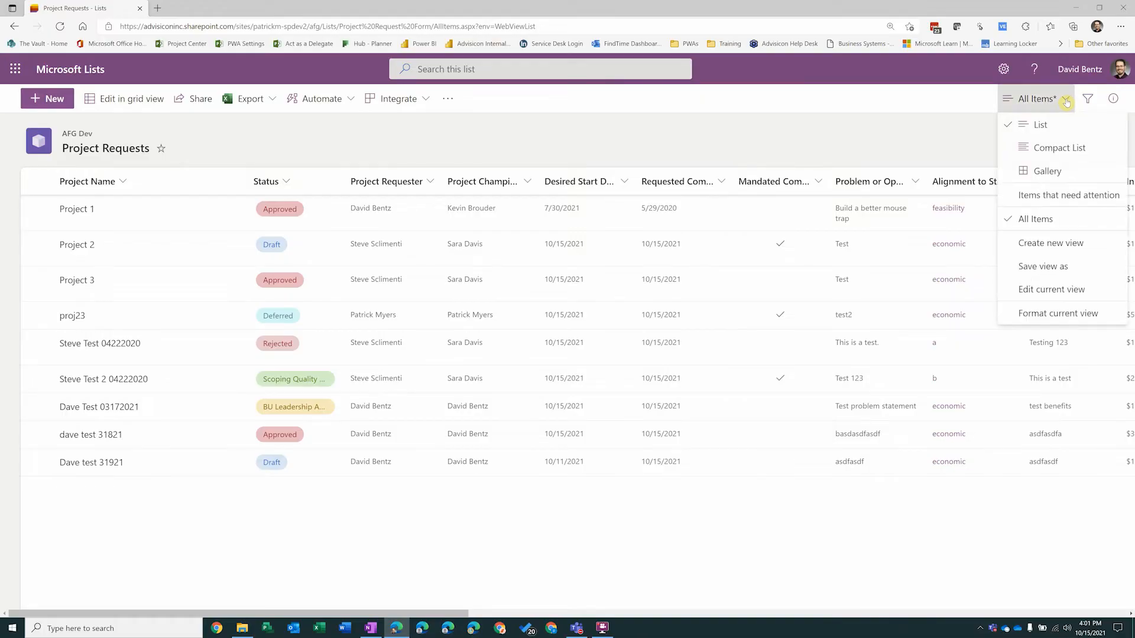
pyautogui.click(1055, 314)
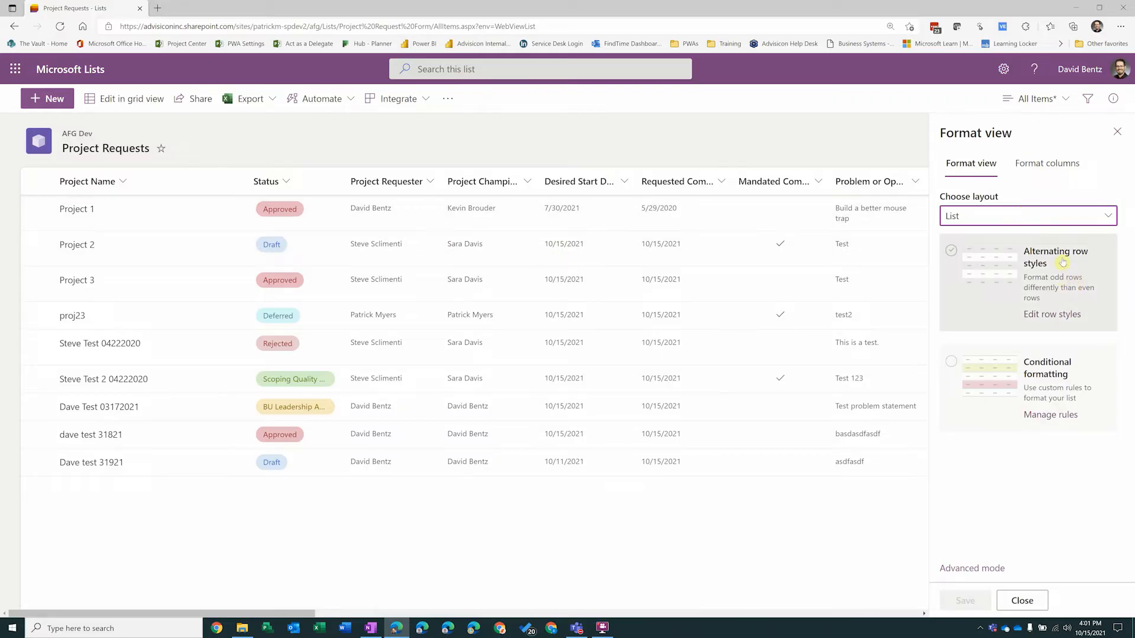
pyautogui.click(1067, 276)
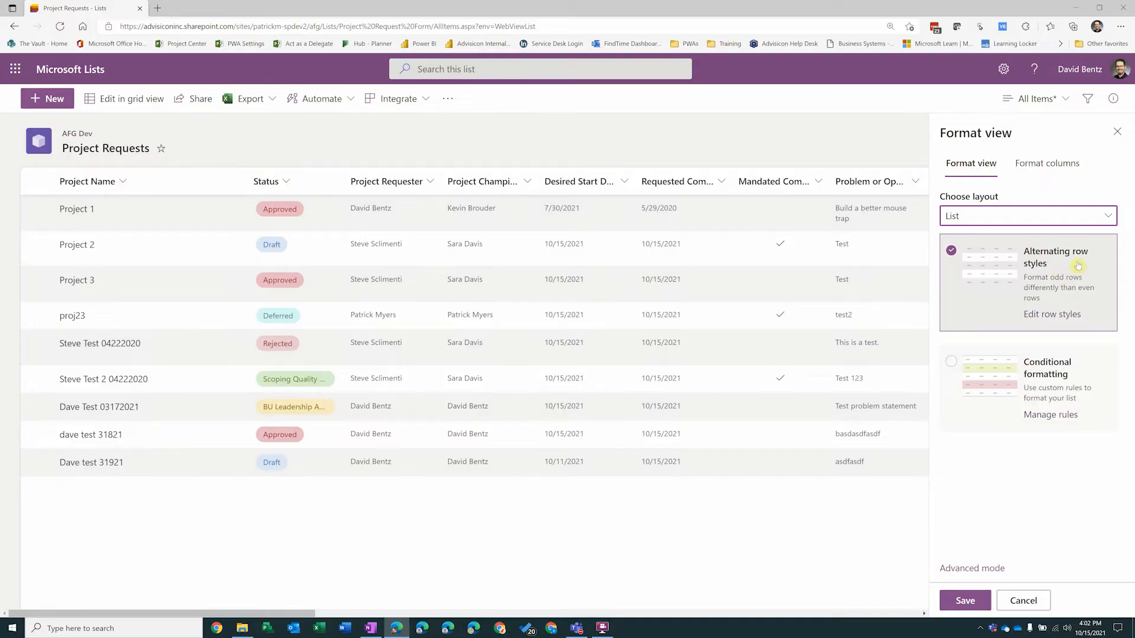
# Step: Add a conditional formatting rule to the view for items whose Desired Start Date is before Today (relative)
pyautogui.click(1011, 379)
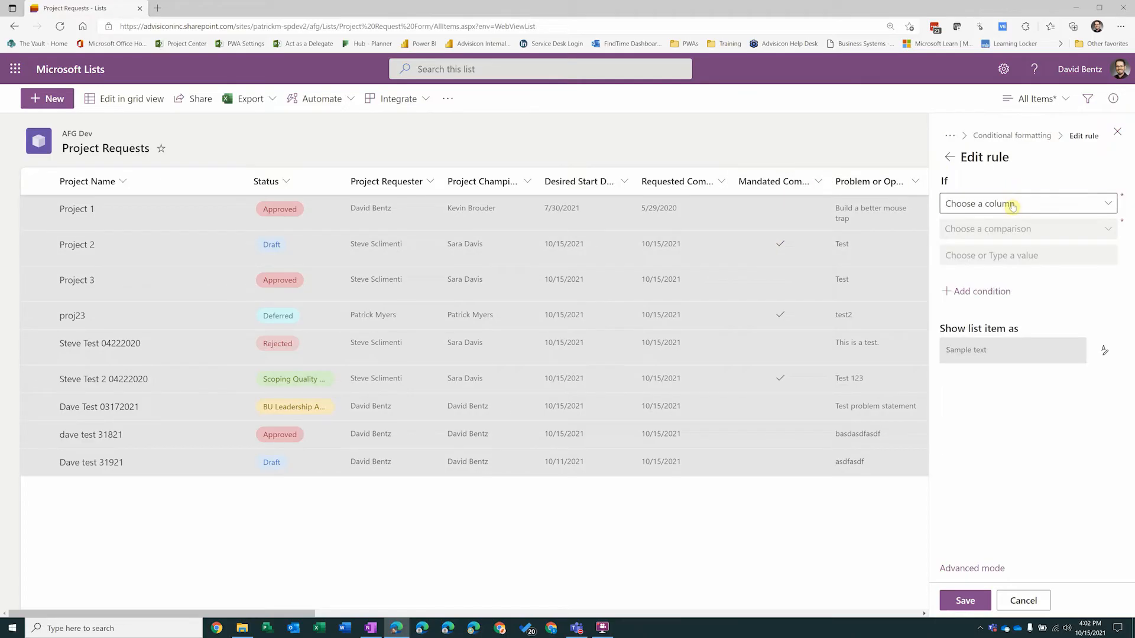
pyautogui.click(1012, 203)
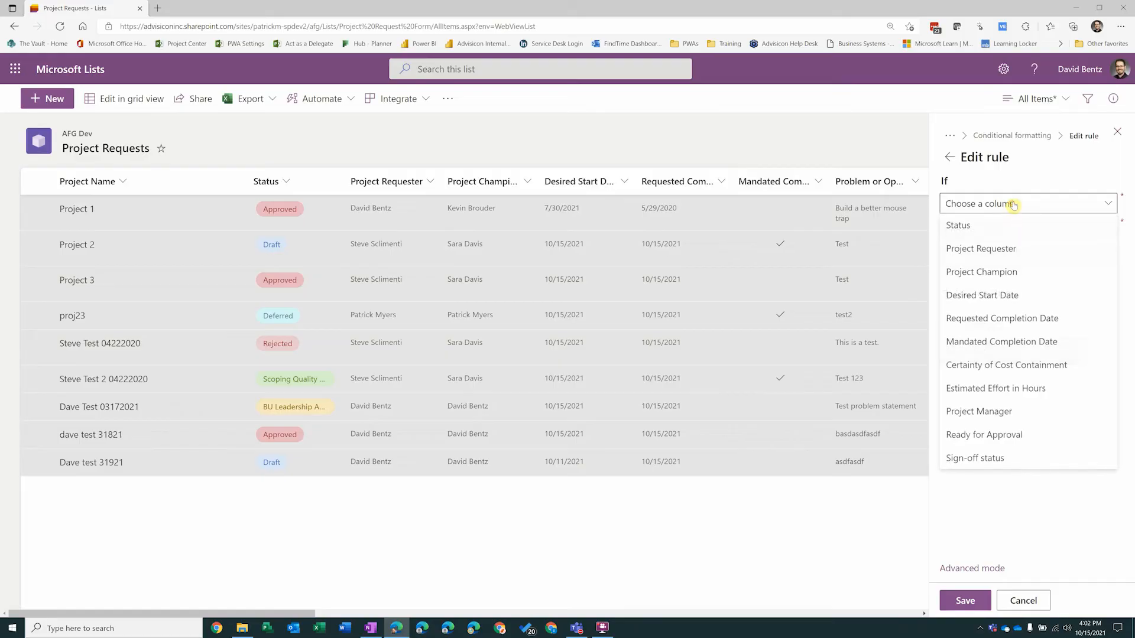
pyautogui.click(1006, 293)
pyautogui.click(992, 231)
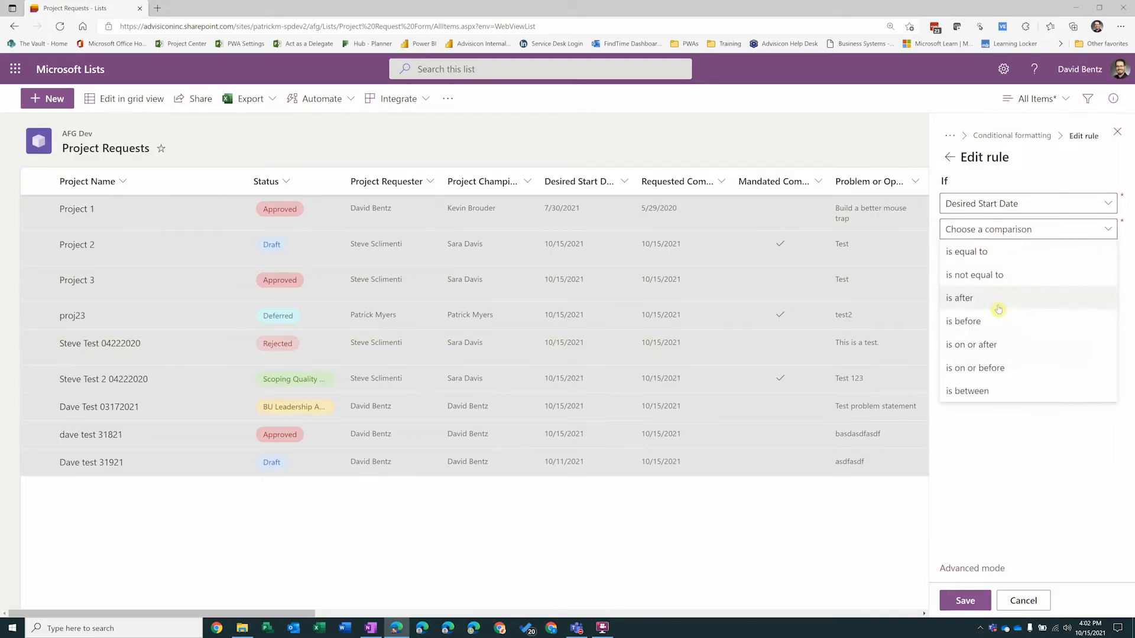
pyautogui.click(987, 323)
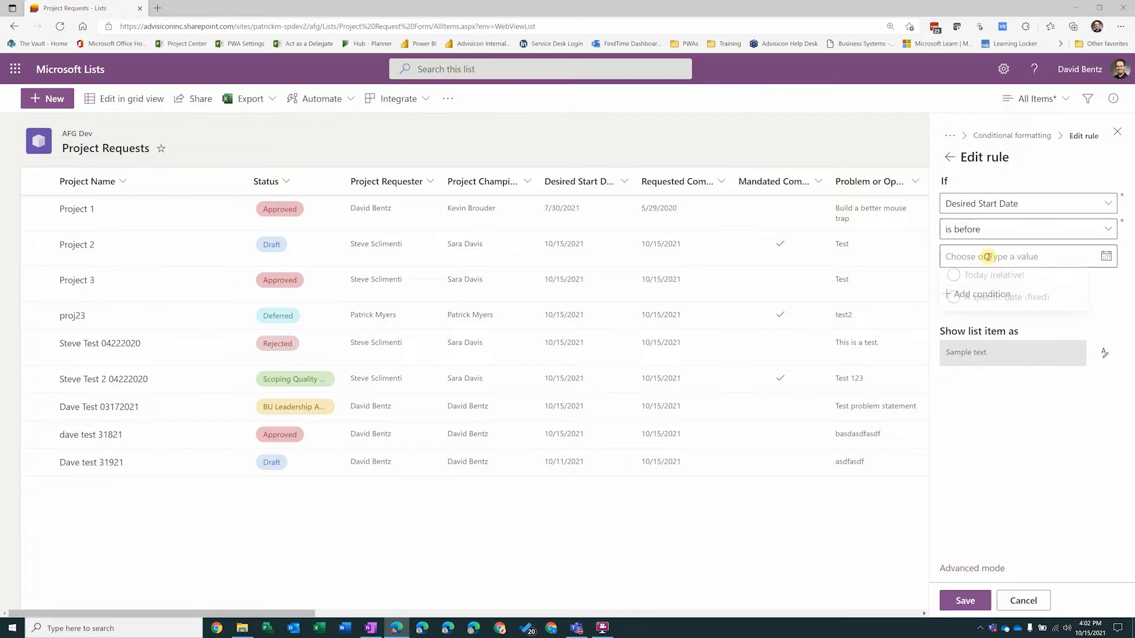
pyautogui.click(972, 254)
pyautogui.click(967, 284)
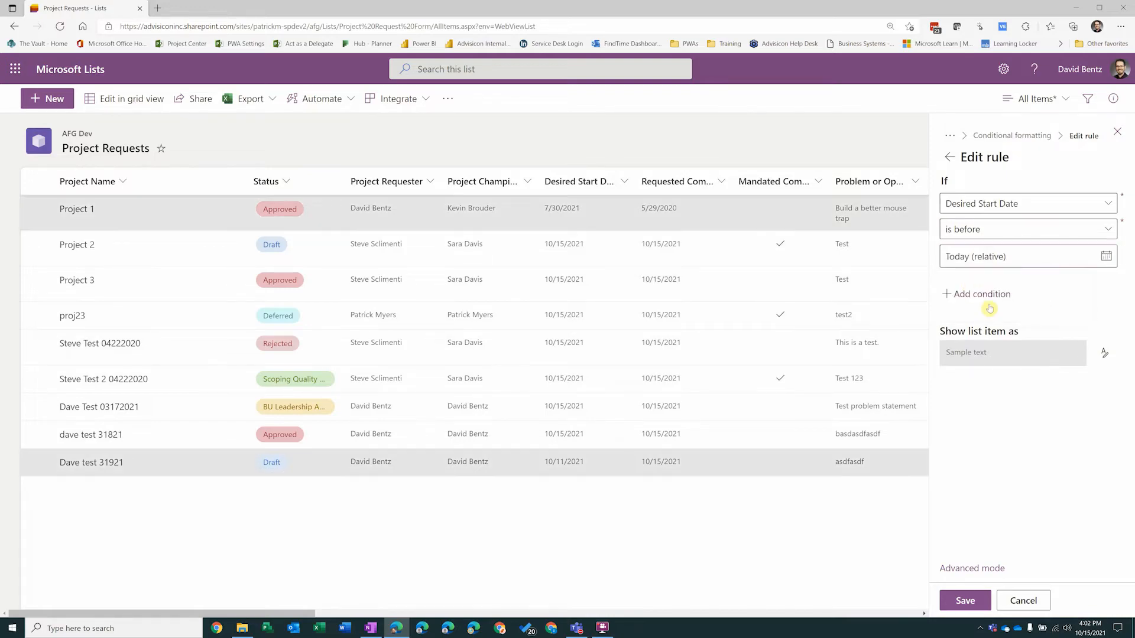
# Step: Give items matching the Desired Start Date rule a light red fill and finish editing the rule
pyautogui.click(1103, 353)
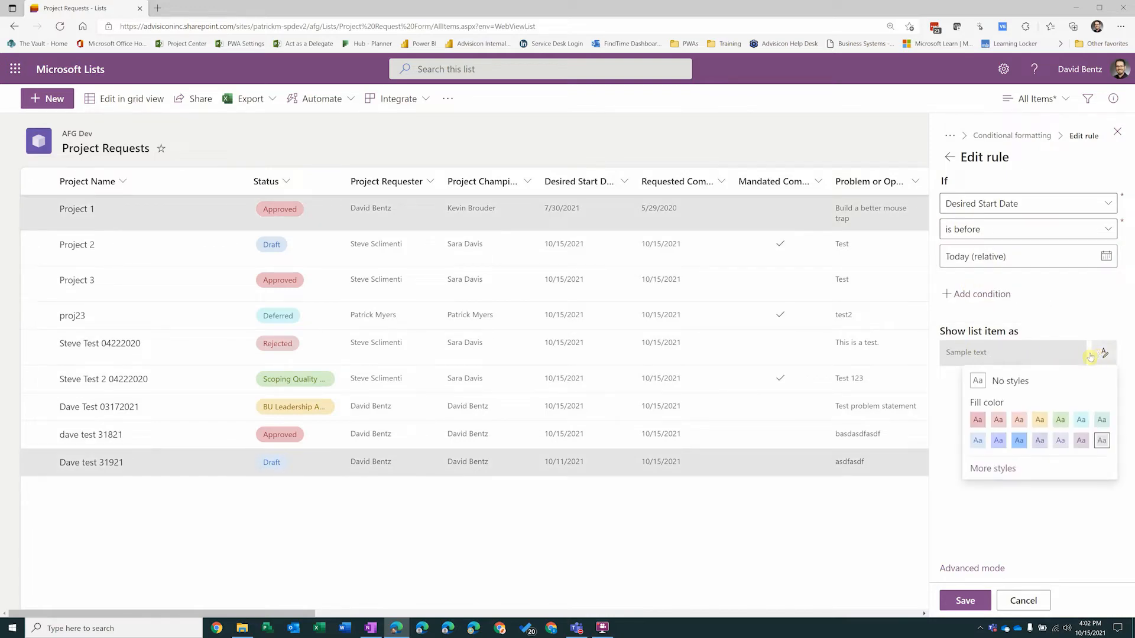
pyautogui.click(988, 419)
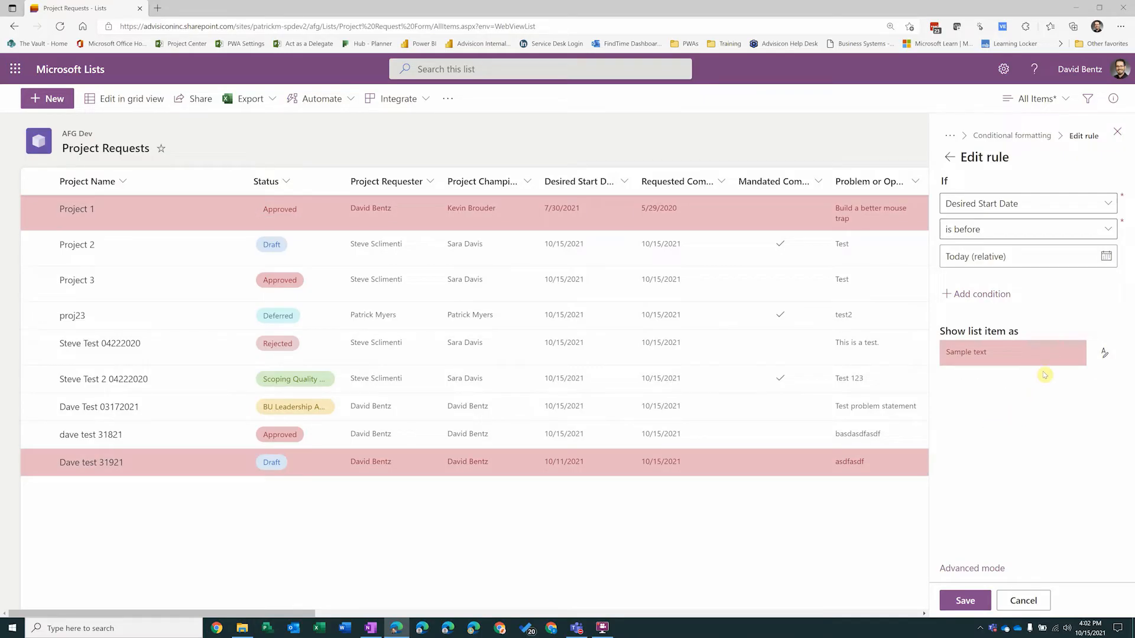
pyautogui.click(949, 157)
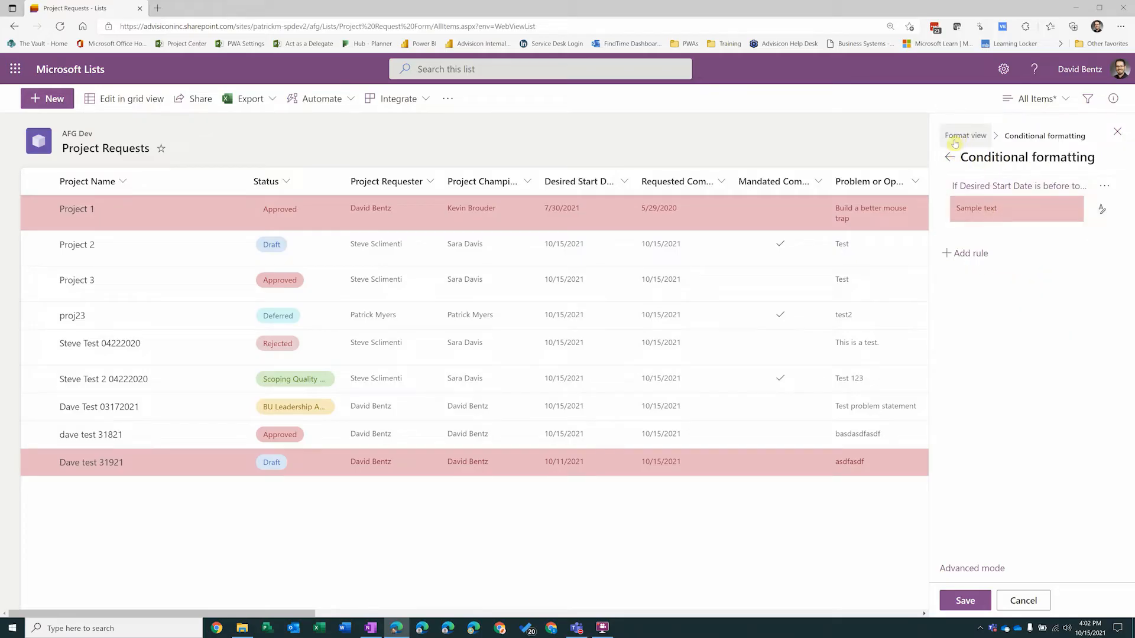
# Step: Switch the view formatting from conditional formatting to alternating row styles and save it
pyautogui.click(955, 158)
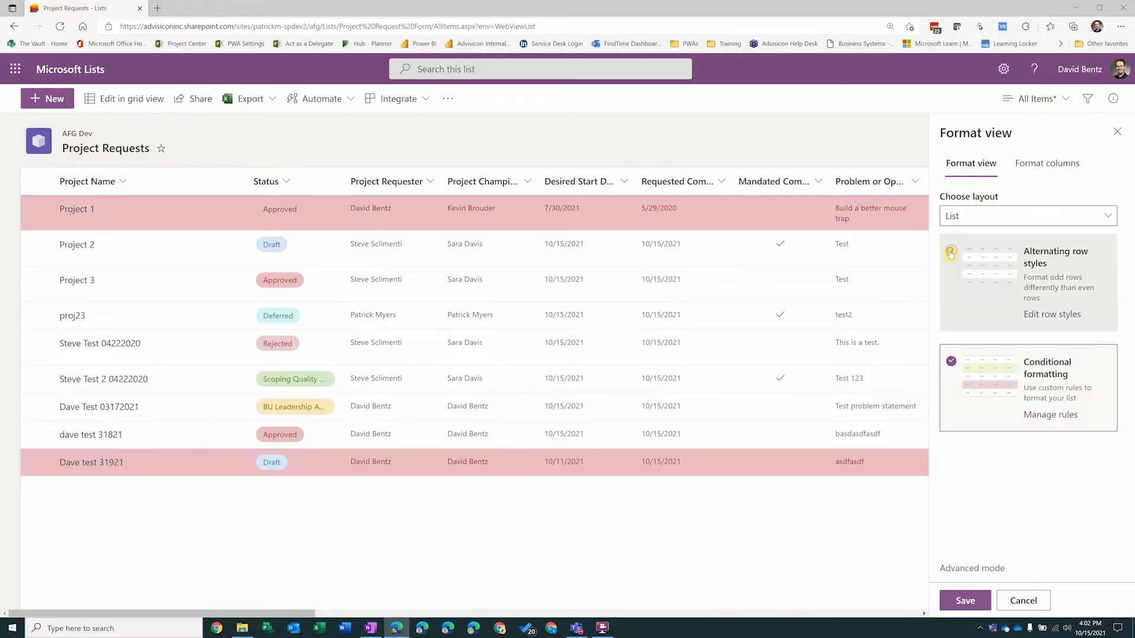
pyautogui.click(950, 251)
pyautogui.click(967, 601)
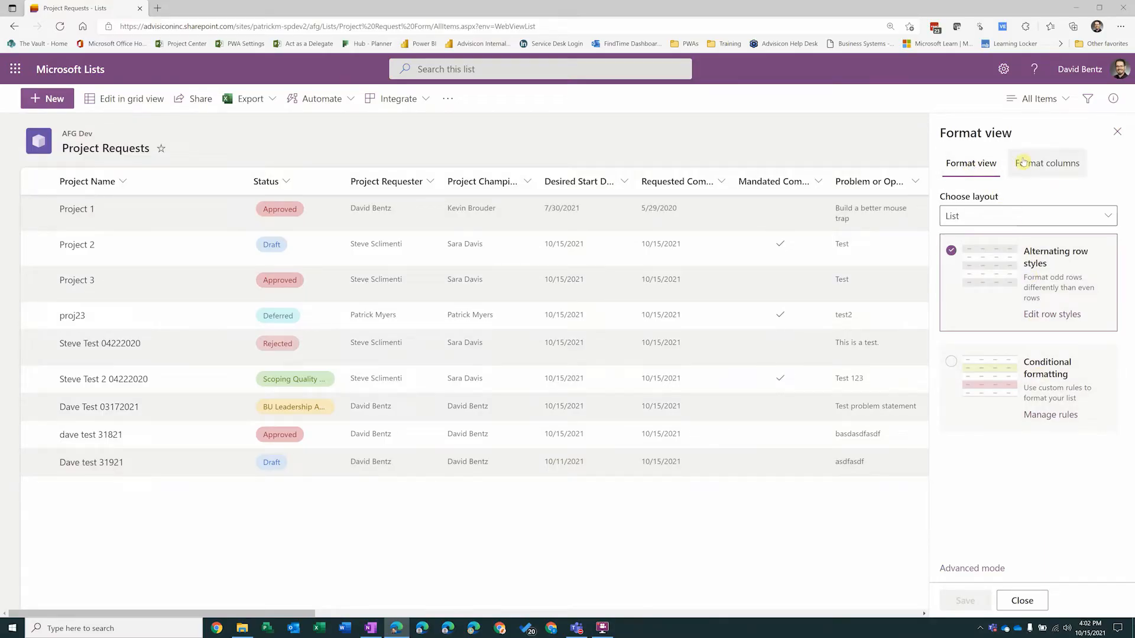
# Step: Switch to column formatting, choose the Status column and open its choice pill styles for editing
pyautogui.click(1045, 168)
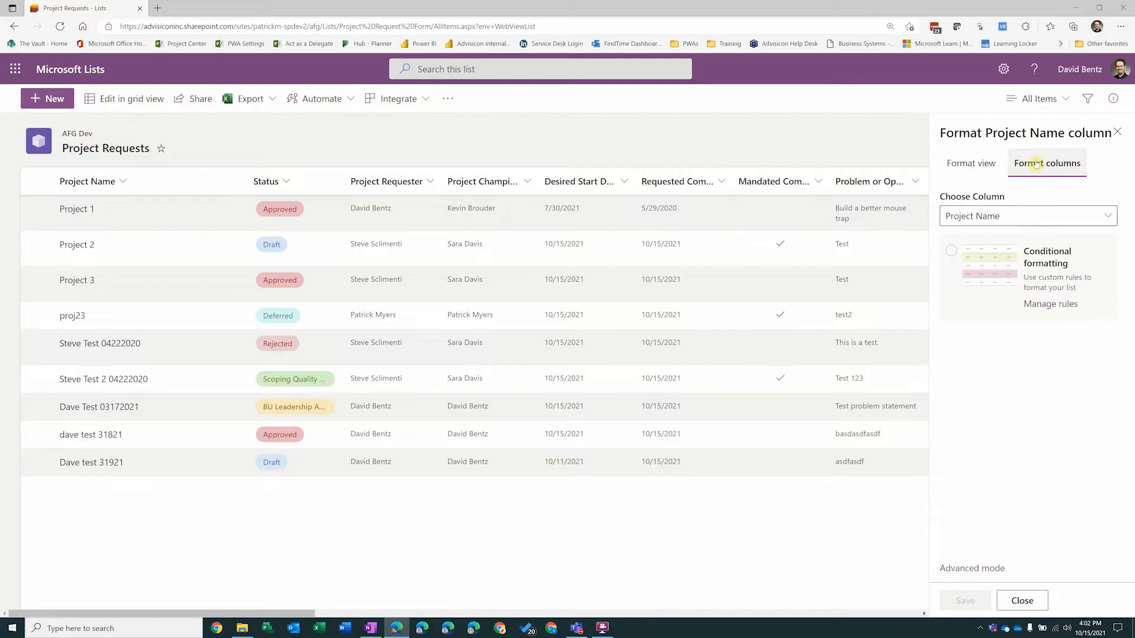
pyautogui.click(987, 217)
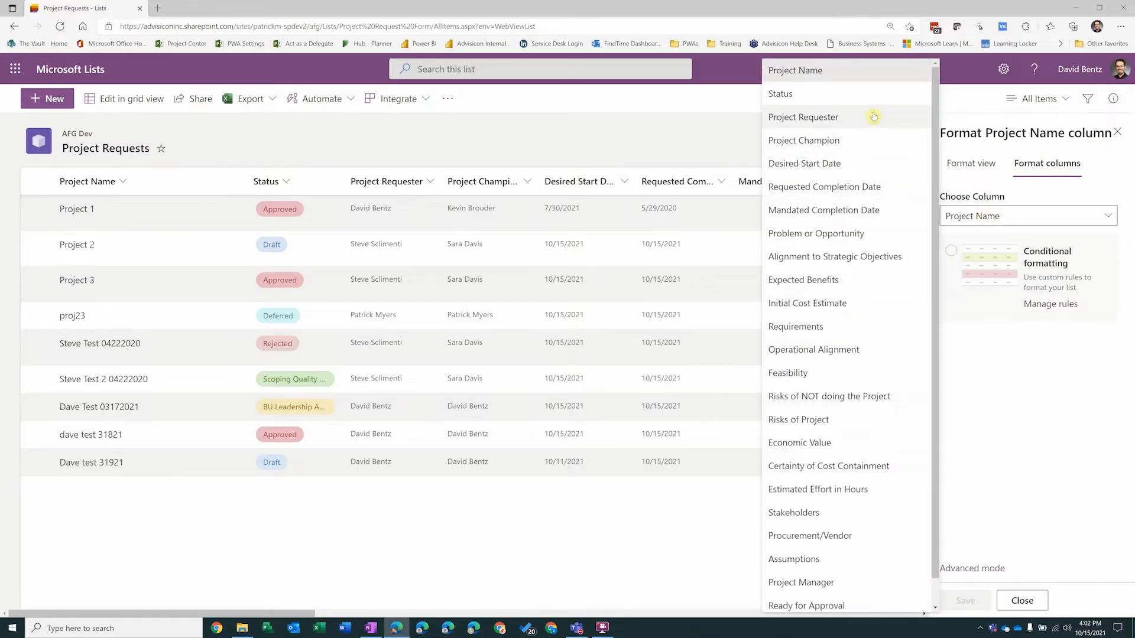
pyautogui.click(855, 101)
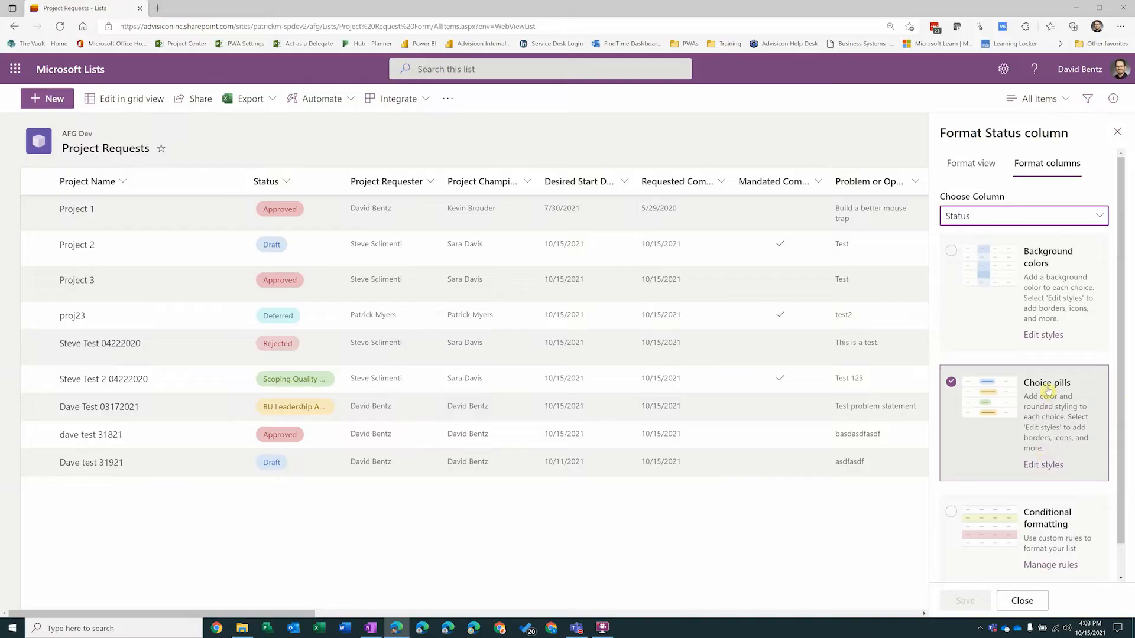
pyautogui.click(1040, 467)
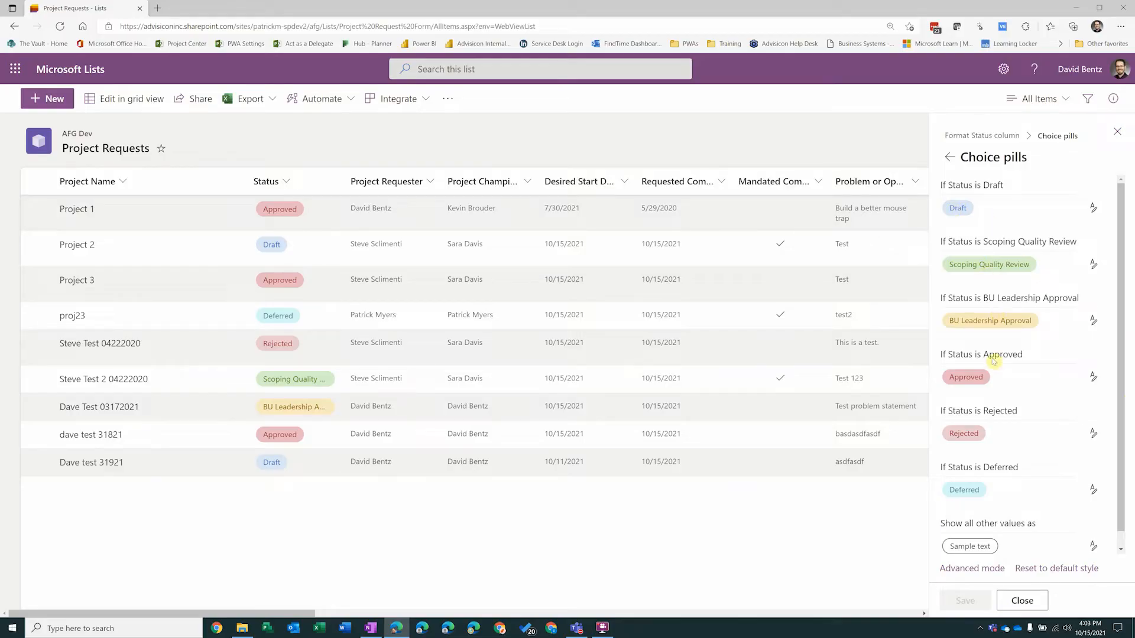
# Step: Change the Approved status pill to a dark teal fill and save the Status column formatting
pyautogui.scroll(-1, 991, 467)
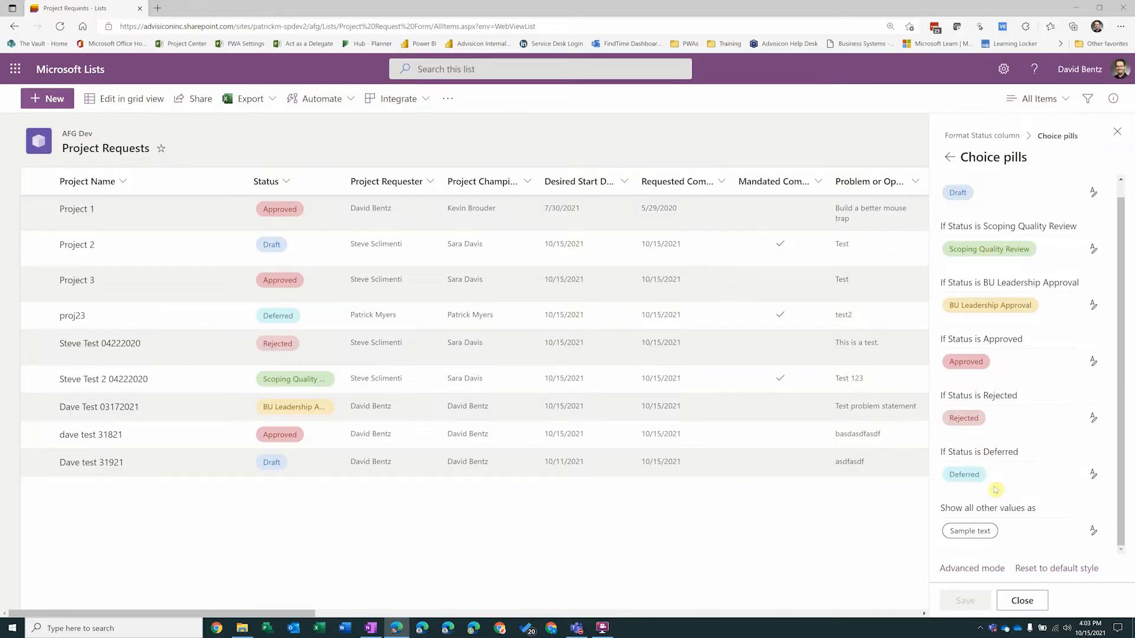
pyautogui.scroll(1, 1019, 473)
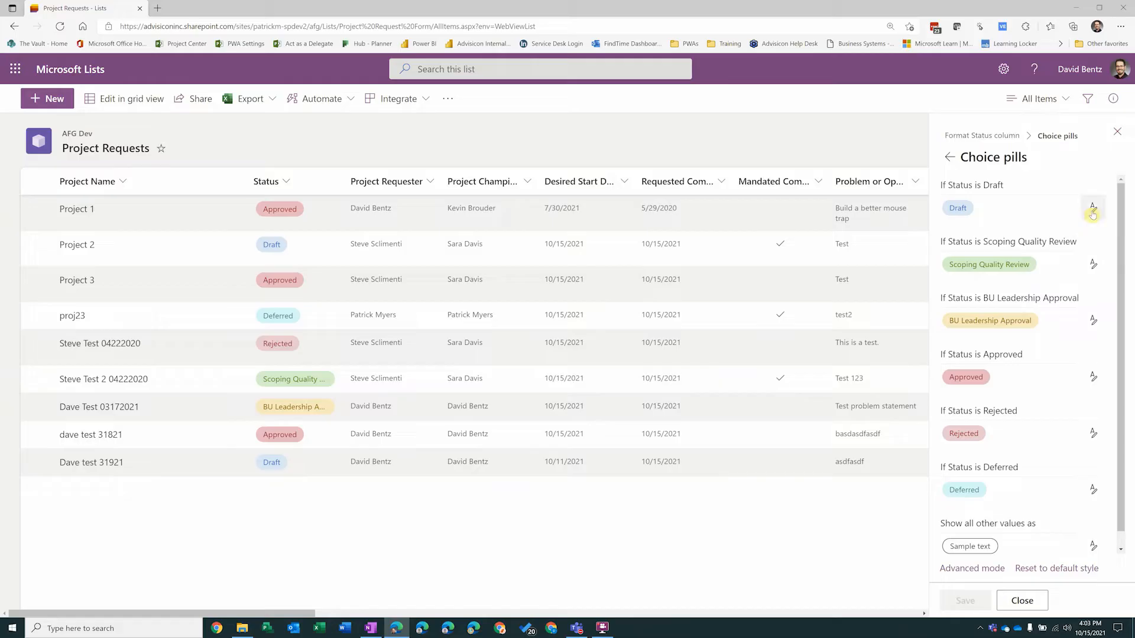
pyautogui.click(1093, 377)
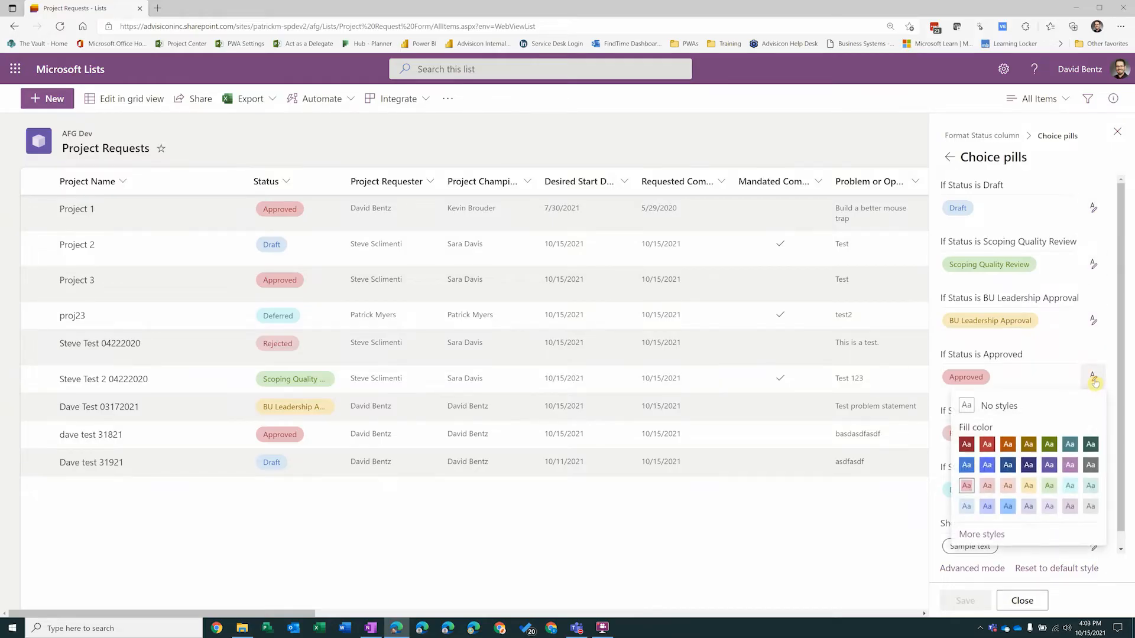
pyautogui.click(1069, 444)
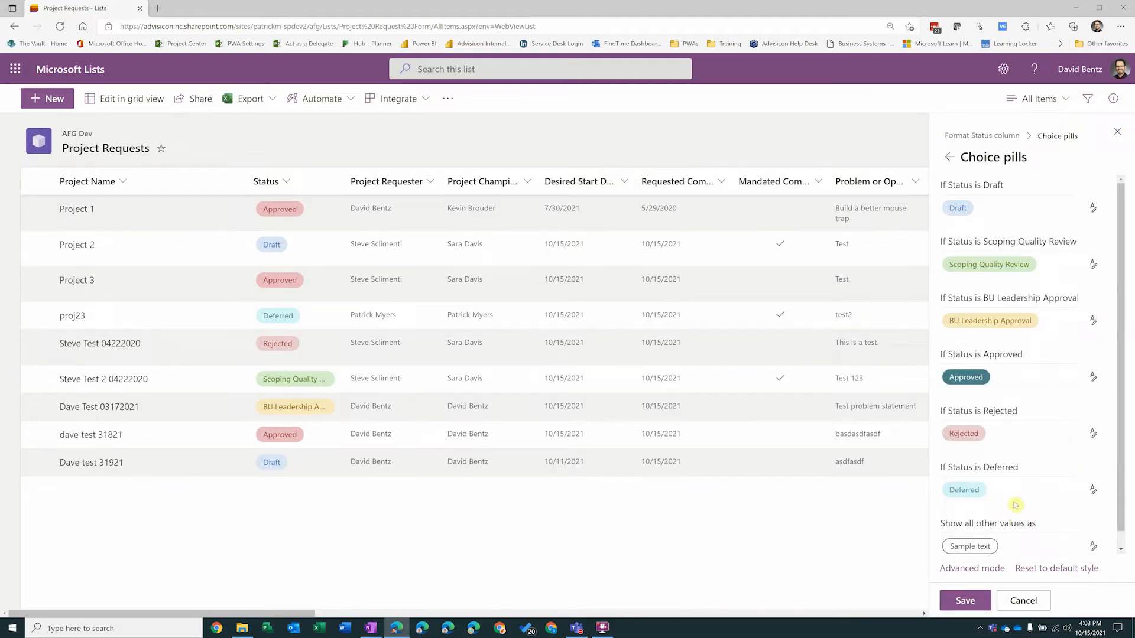
pyautogui.click(965, 600)
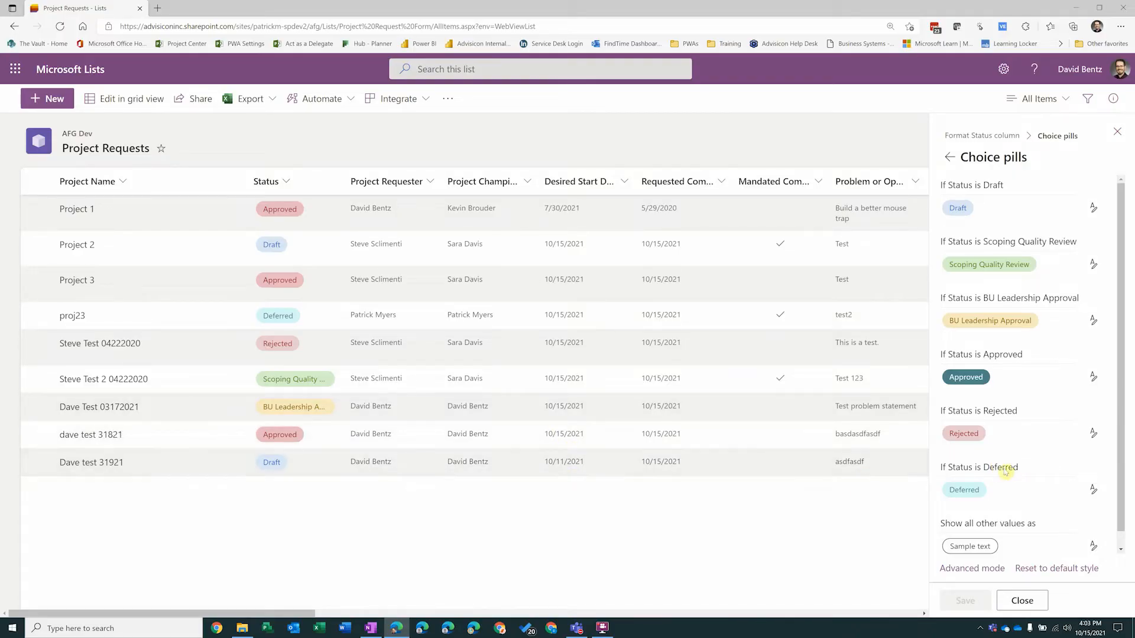
pyautogui.scroll(-1, 1042, 467)
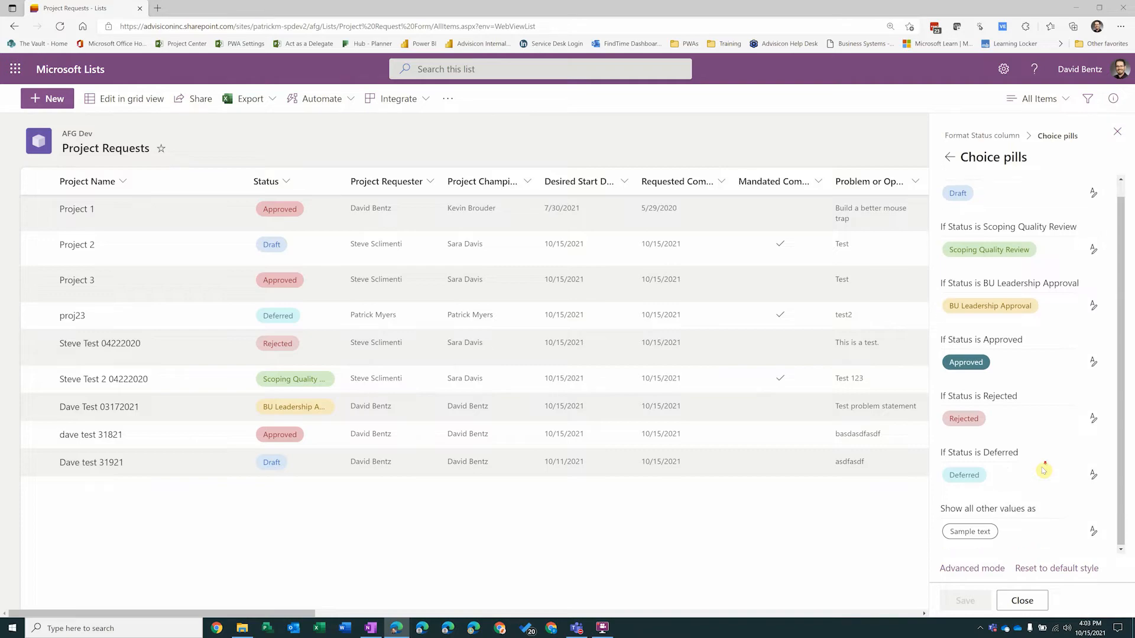
pyautogui.scroll(1, 1041, 473)
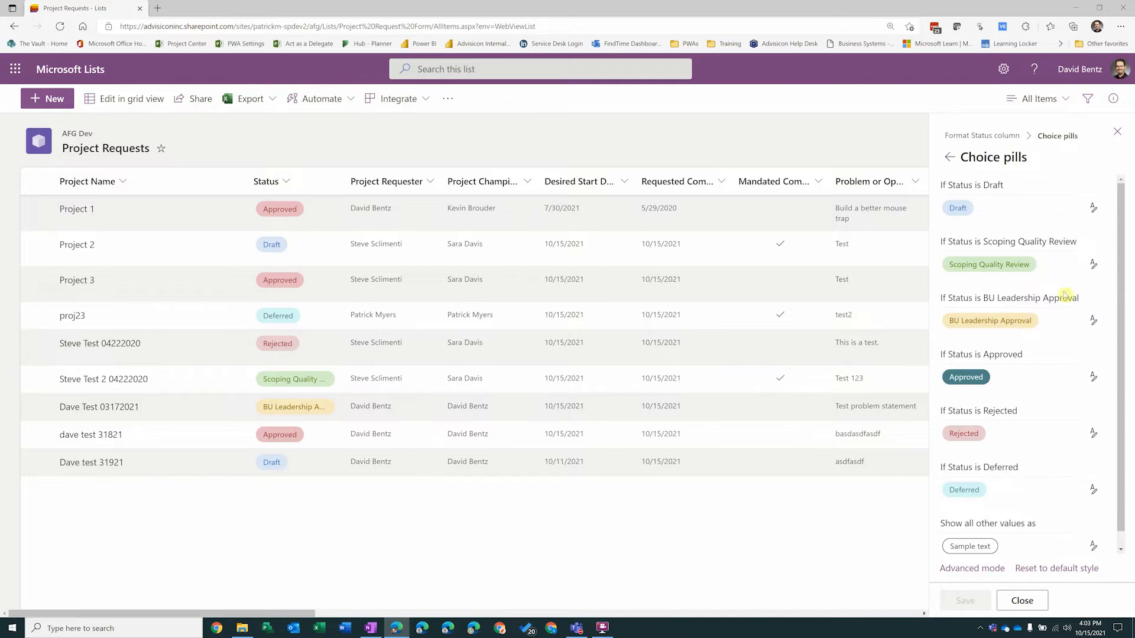
pyautogui.scroll(-1, 1052, 467)
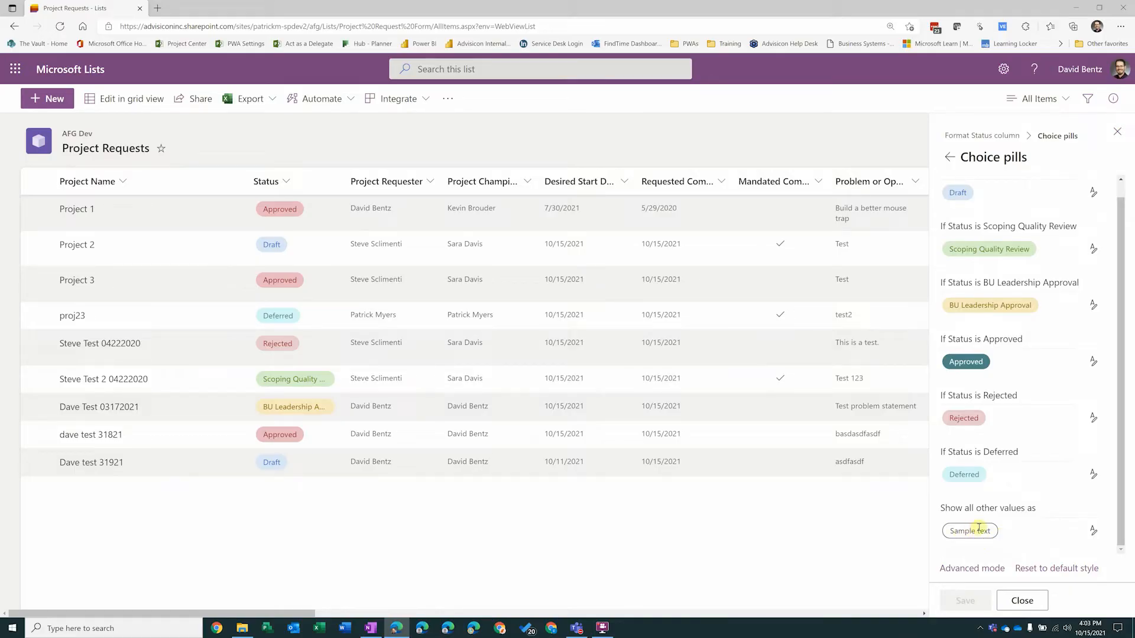
pyautogui.scroll(1, 1004, 295)
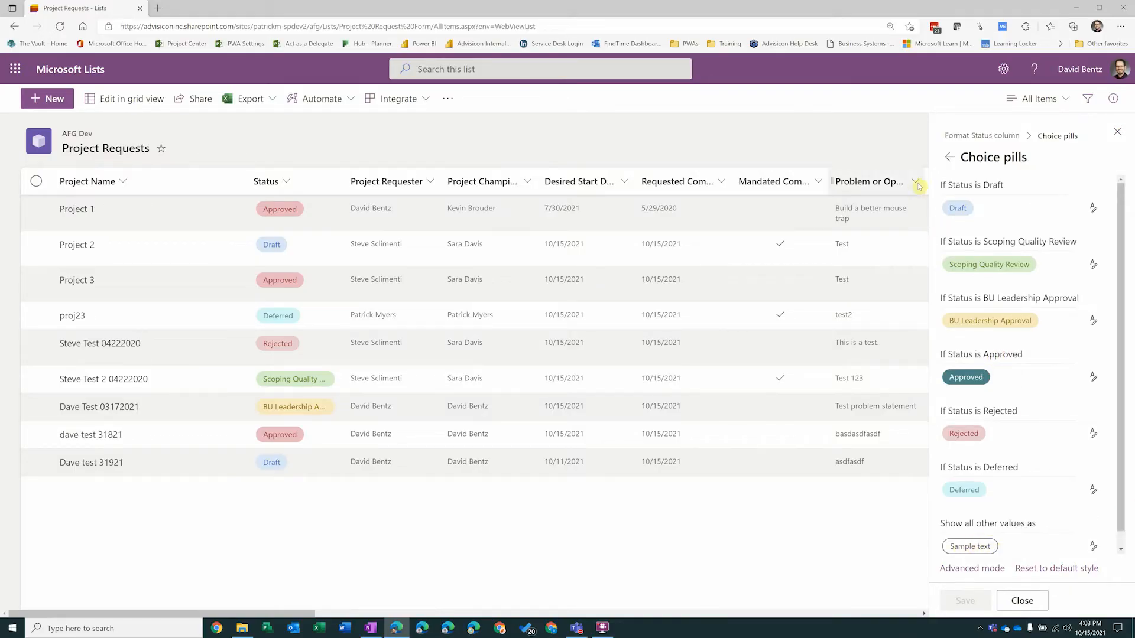
# Step: Choose the Desired Start Date column for formatting and review the styles of its Format dates option
pyautogui.click(949, 157)
pyautogui.click(995, 217)
pyautogui.click(844, 159)
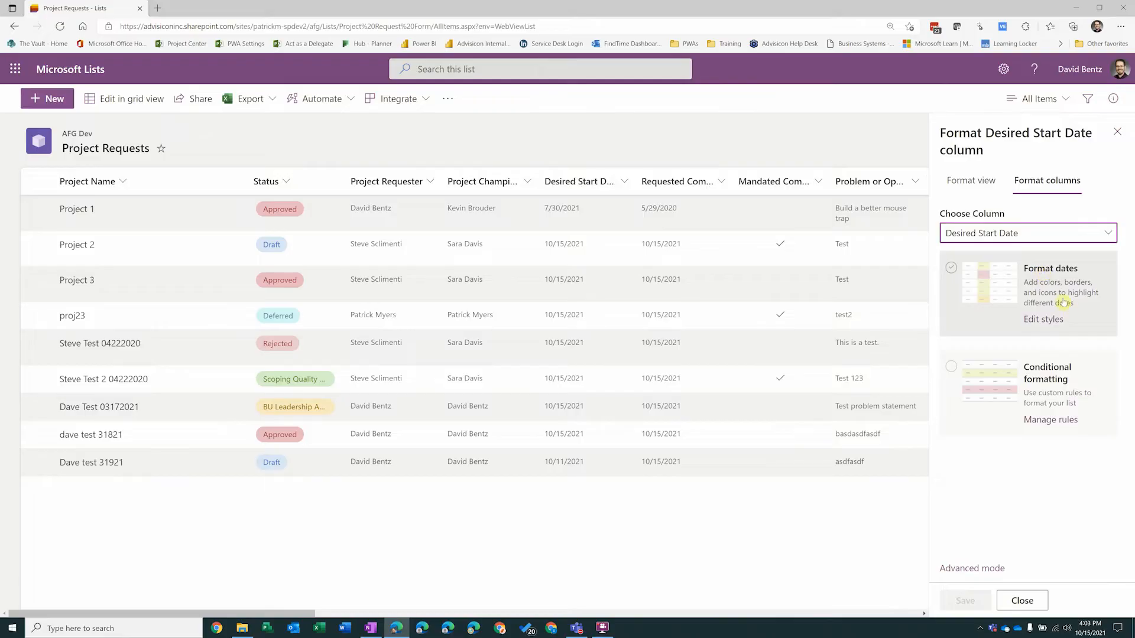
pyautogui.click(1042, 320)
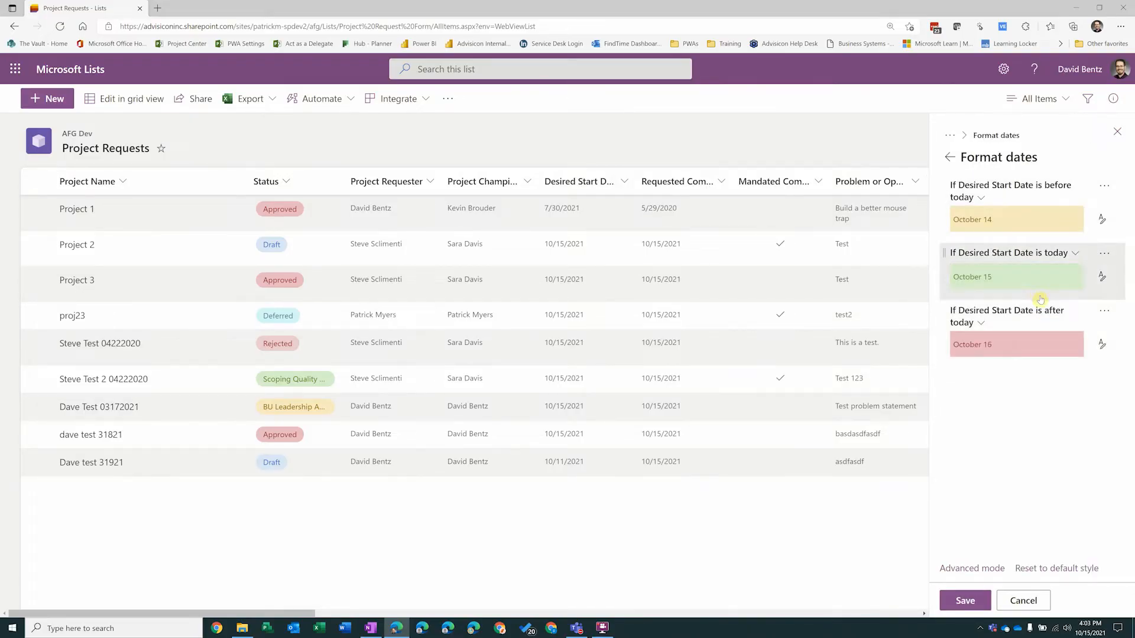
pyautogui.click(949, 158)
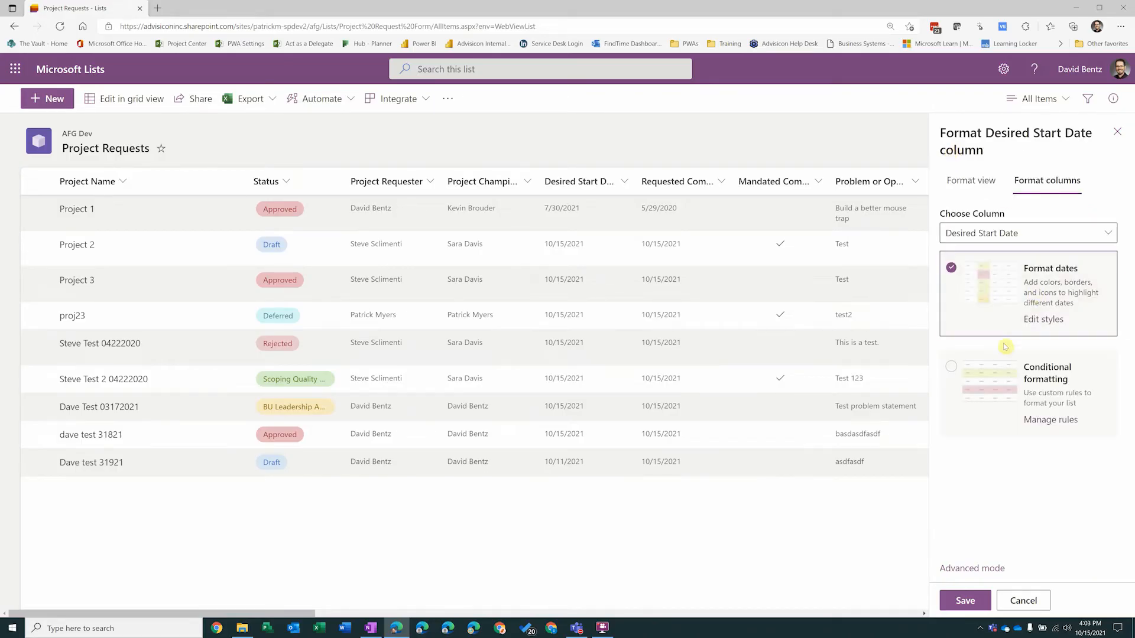
# Step: Create a conditional formatting rule on the column for Desired Start Date is on or before Today (relative)
pyautogui.click(951, 368)
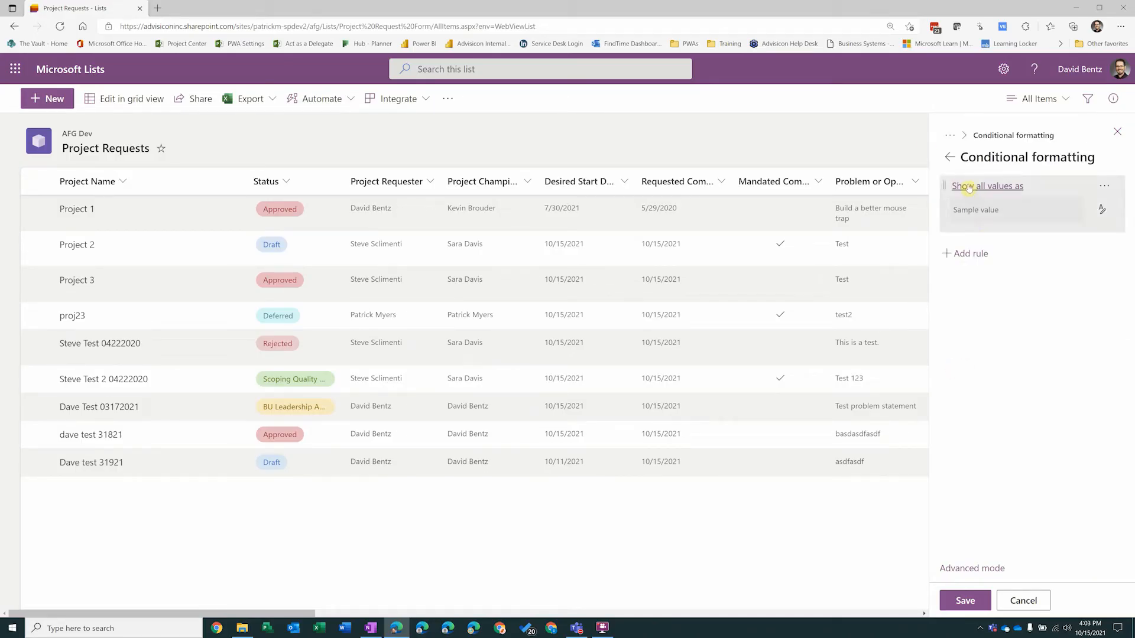
pyautogui.click(978, 209)
pyautogui.click(966, 204)
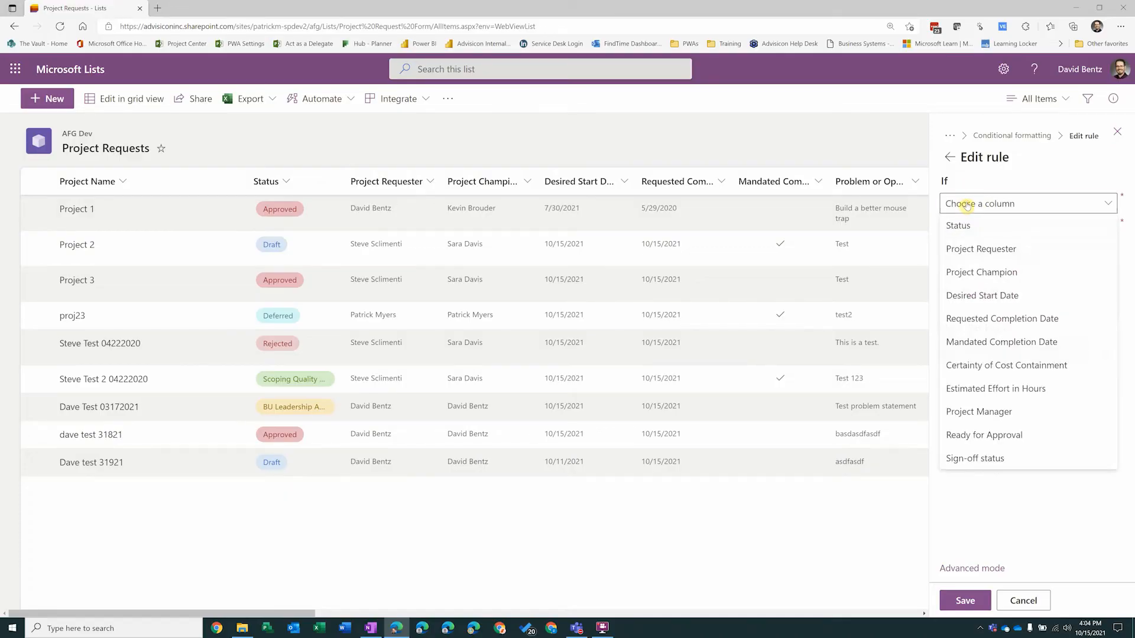
pyautogui.click(984, 293)
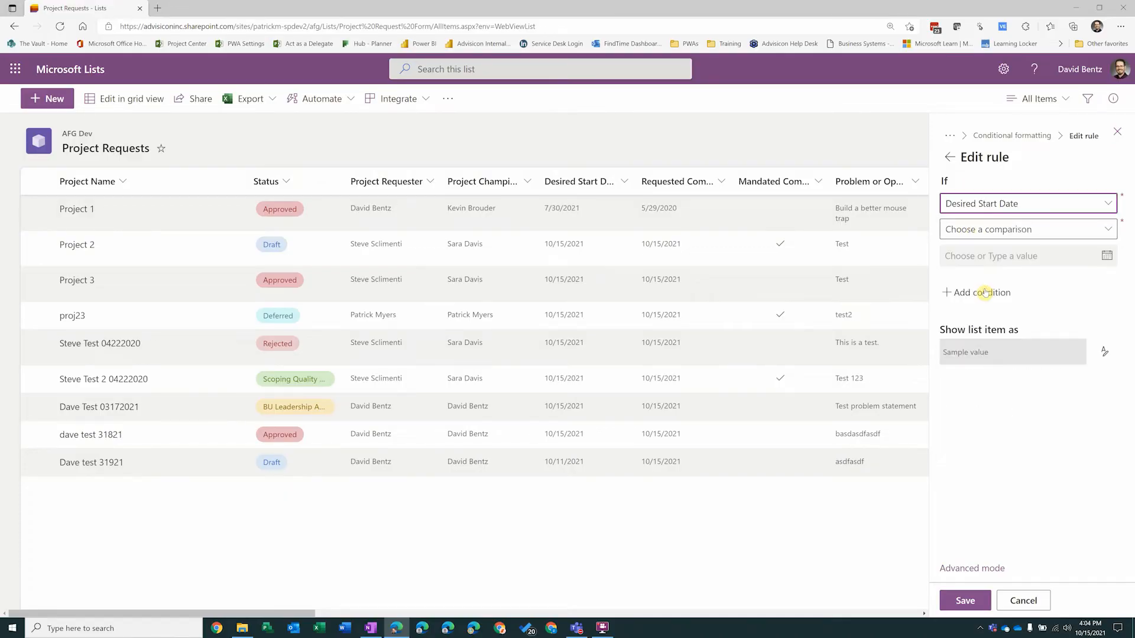
pyautogui.click(1014, 234)
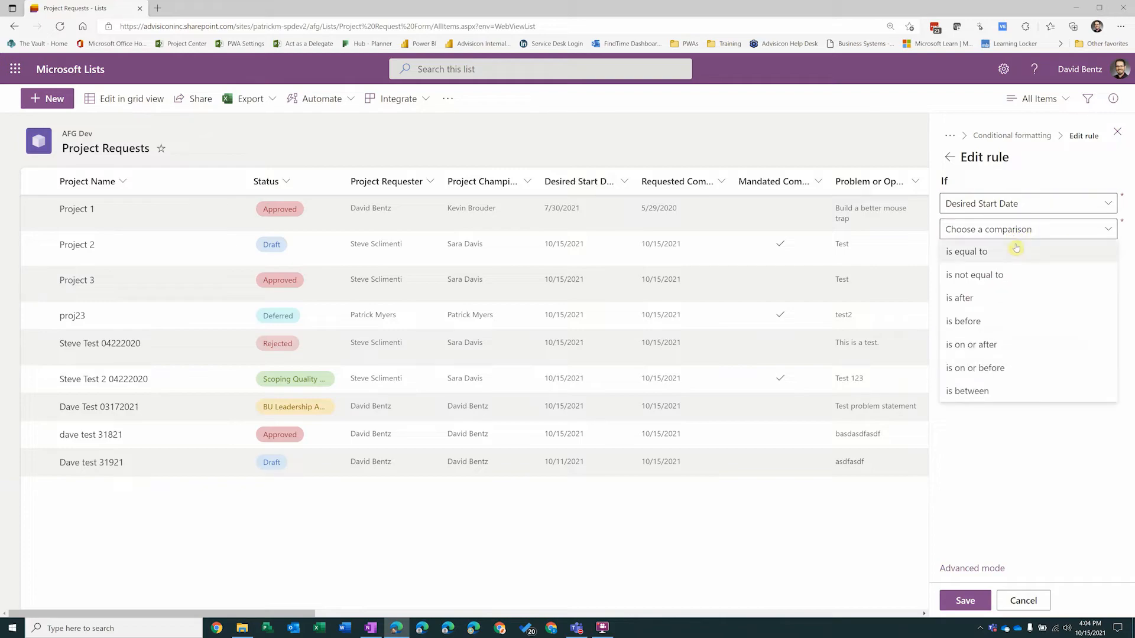
pyautogui.click(992, 367)
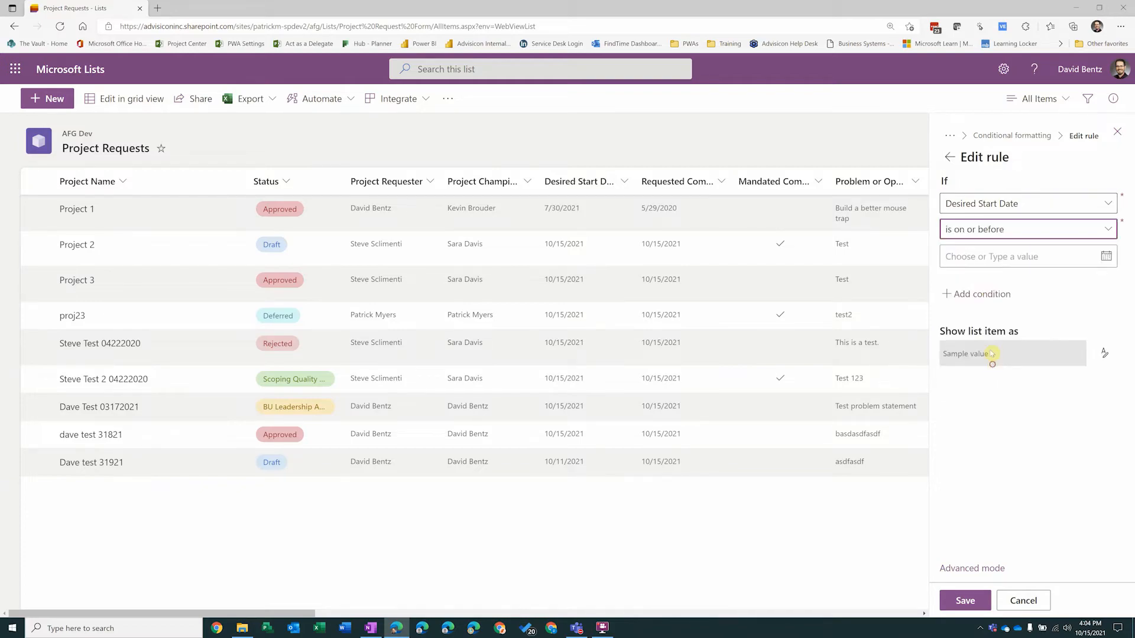
pyautogui.click(991, 258)
pyautogui.click(964, 283)
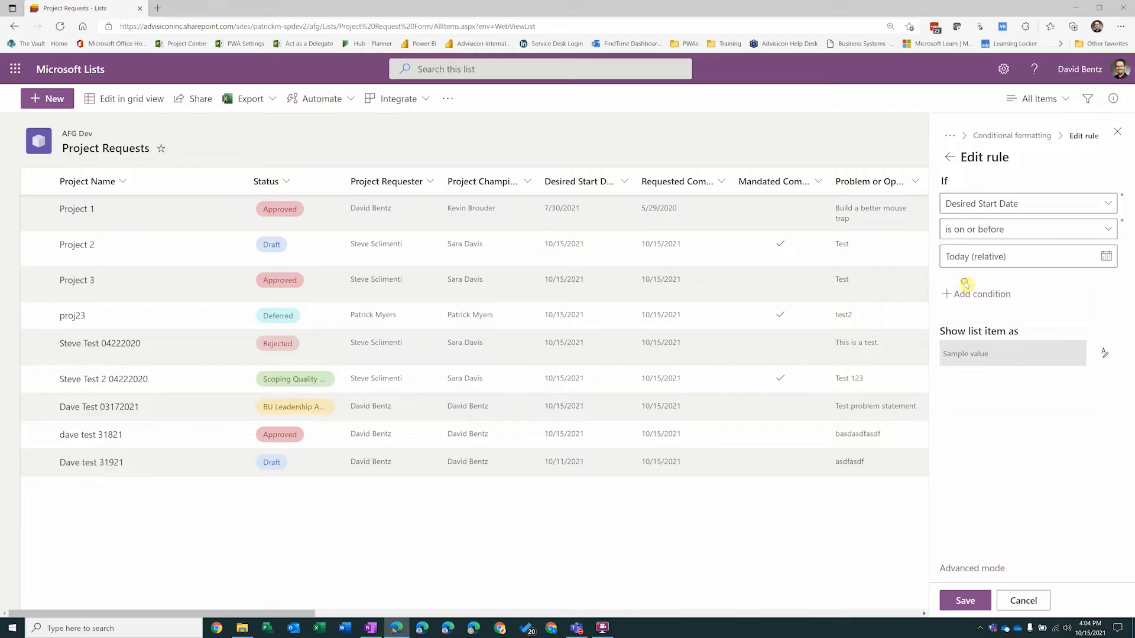
# Step: Set the Desired Start Date column rule to a light red fill and save the formatting
pyautogui.click(1104, 353)
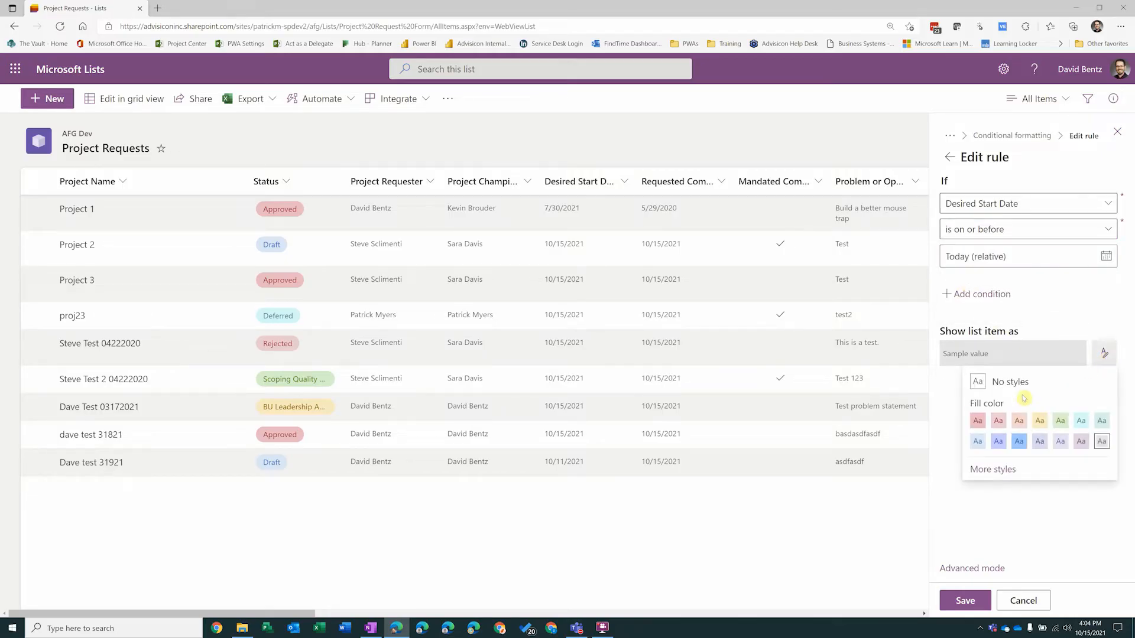
pyautogui.click(986, 424)
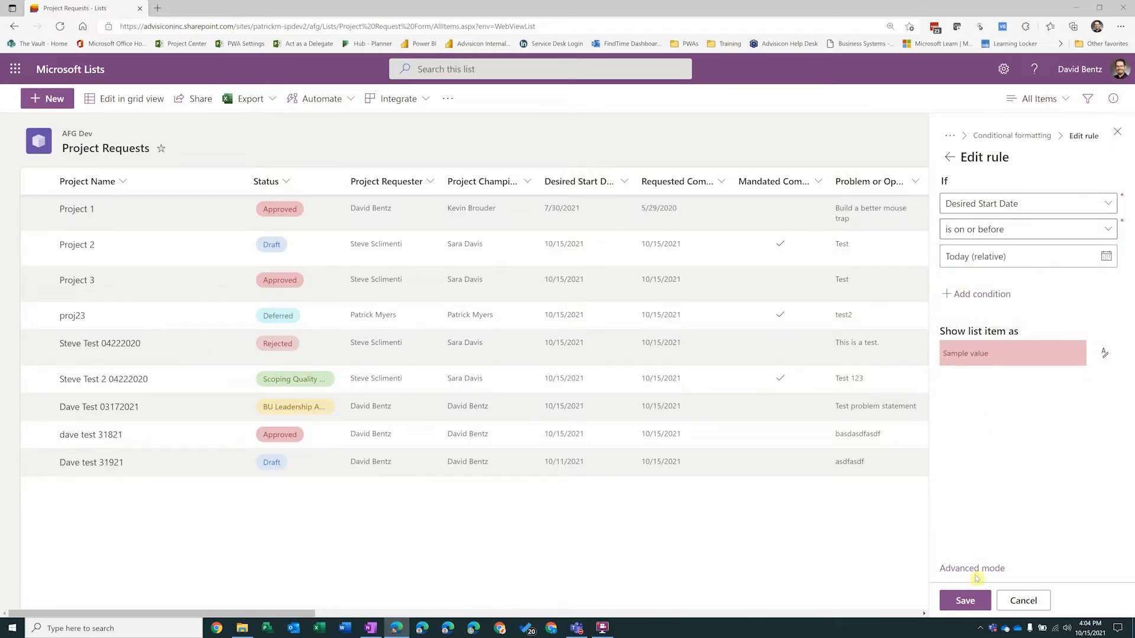
pyautogui.click(975, 601)
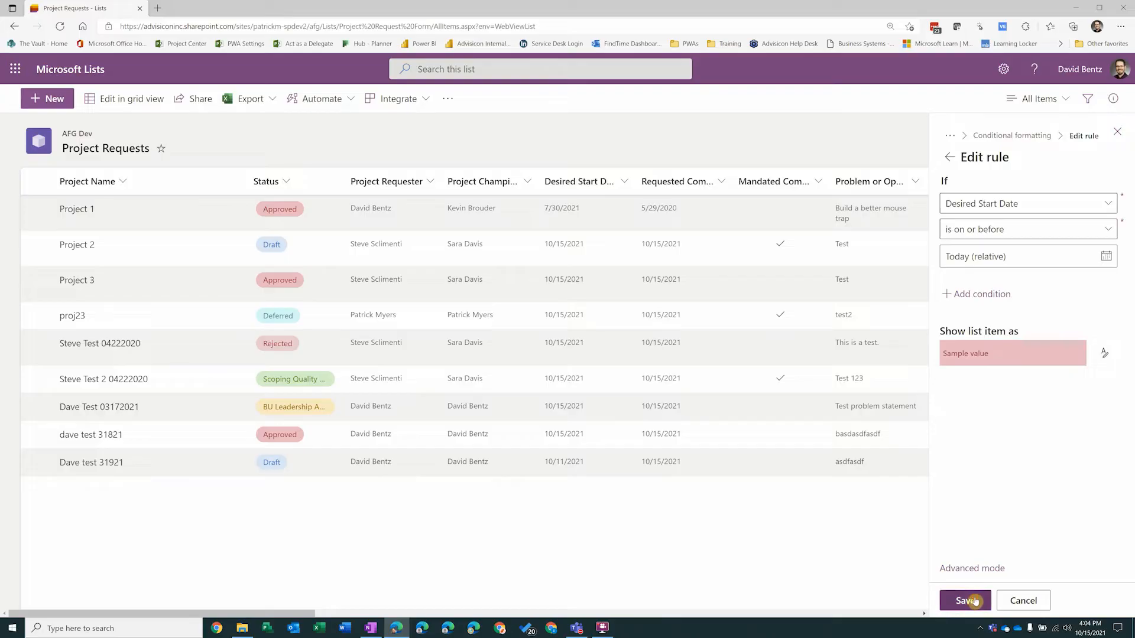
# Step: Close the column formatting rule and reload the Project Requests list
pyautogui.click(950, 158)
pyautogui.click(1031, 601)
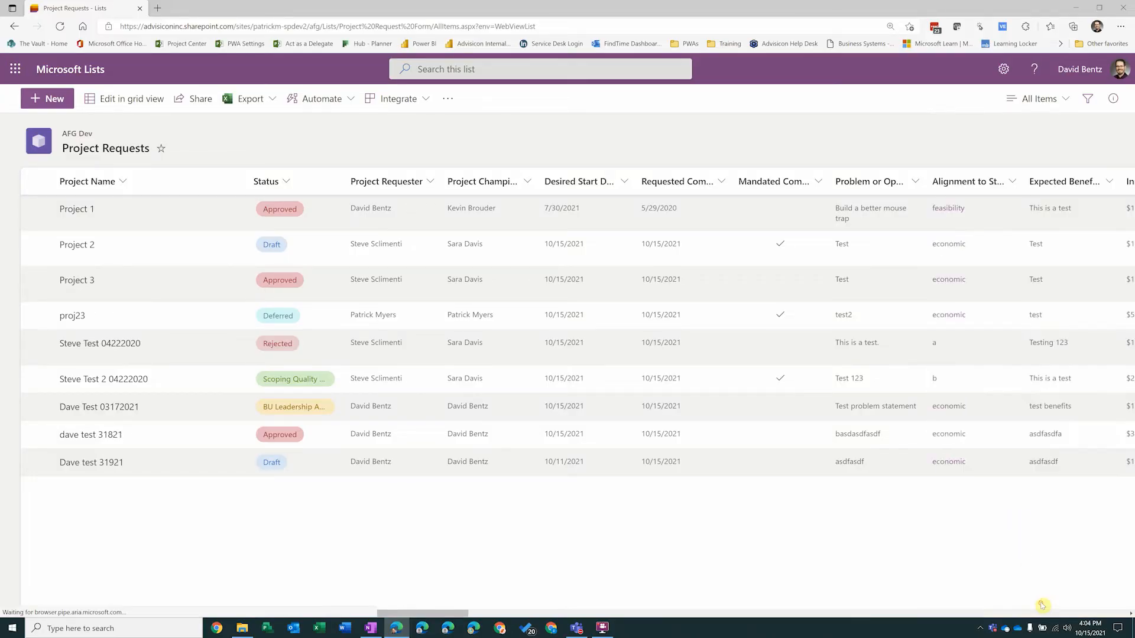
pyautogui.click(59, 26)
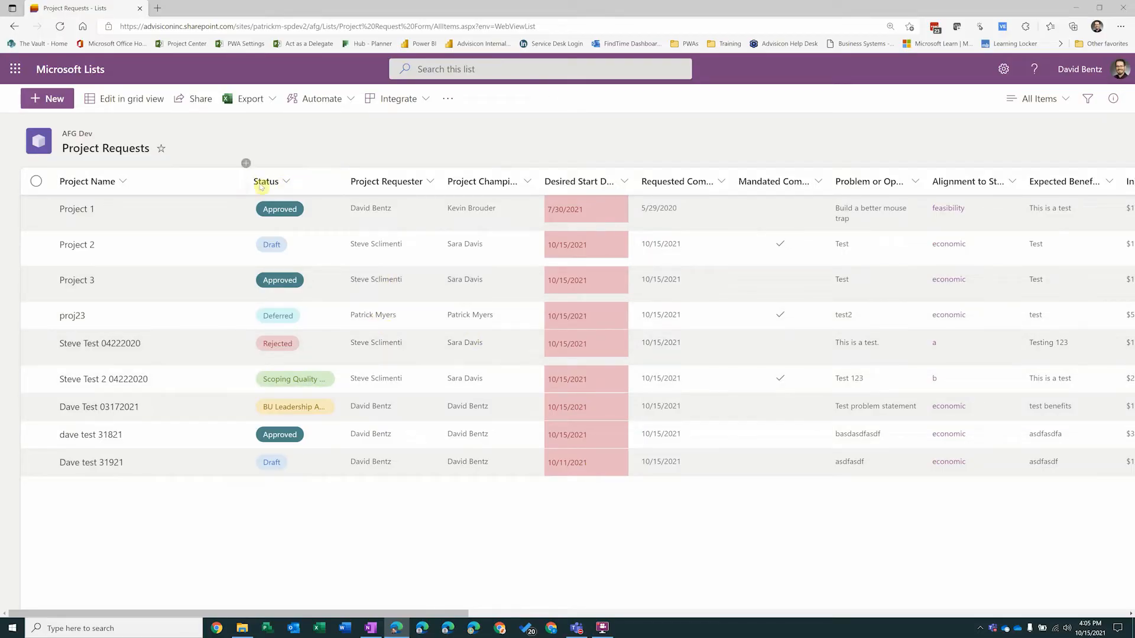
# Step: Group the Project Requests list by Status and look through the resulting groups
pyautogui.click(286, 182)
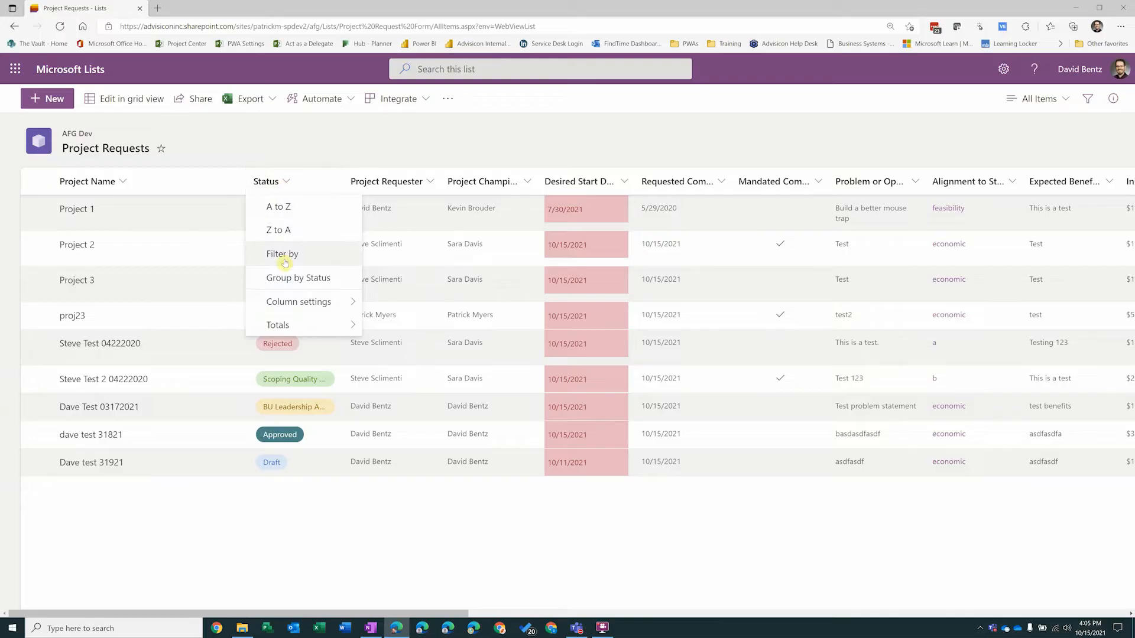
pyautogui.click(290, 279)
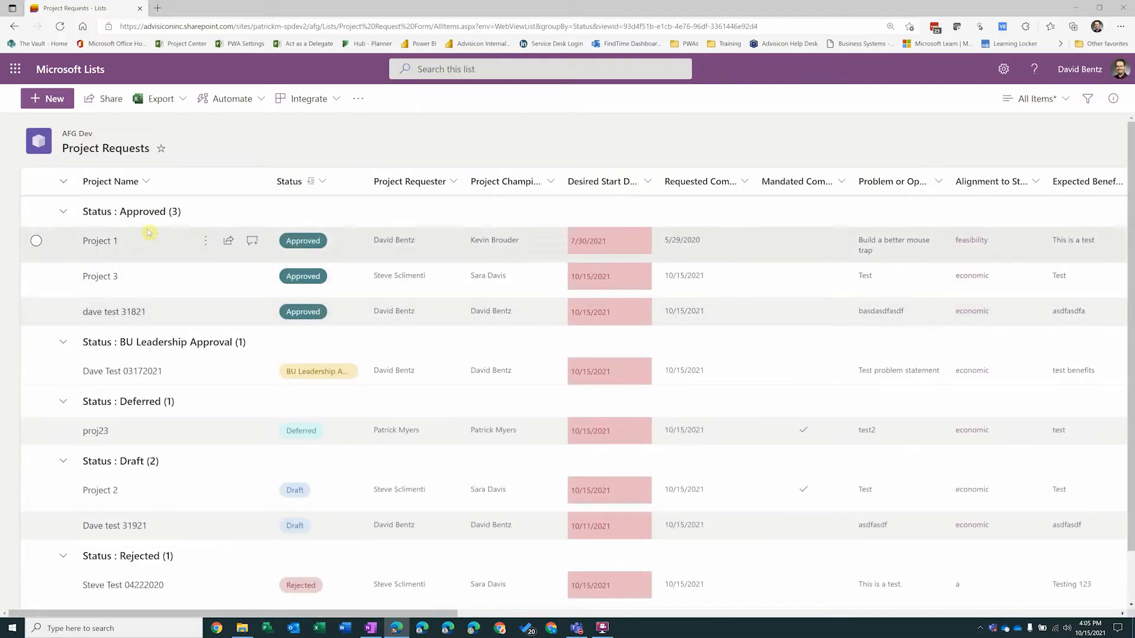
pyautogui.scroll(-1, 175, 351)
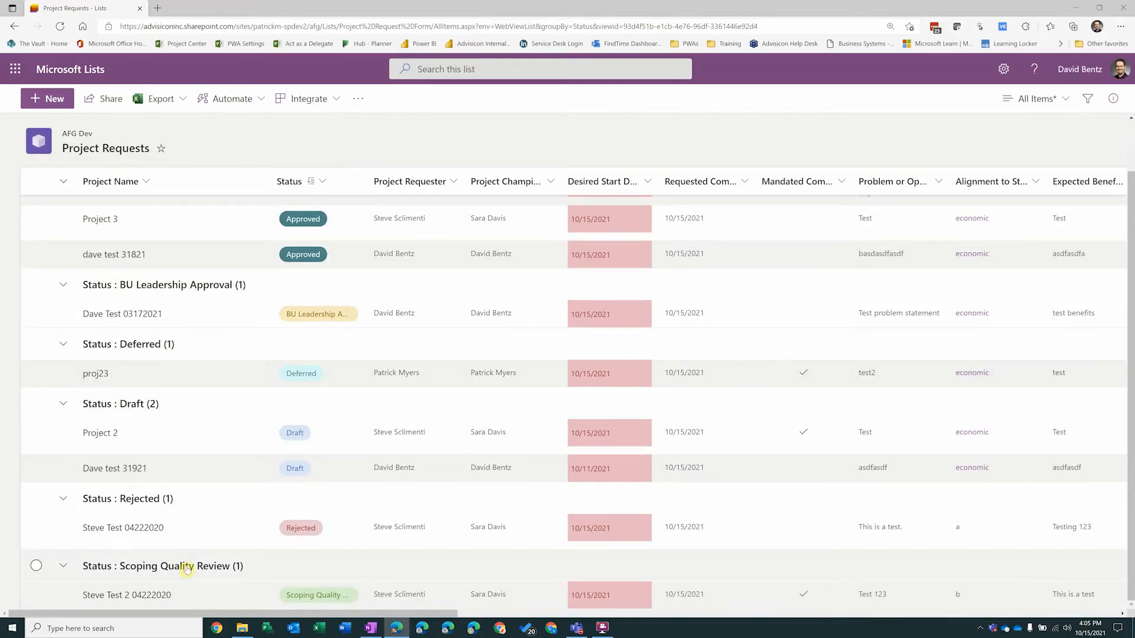
pyautogui.scroll(1, 181, 390)
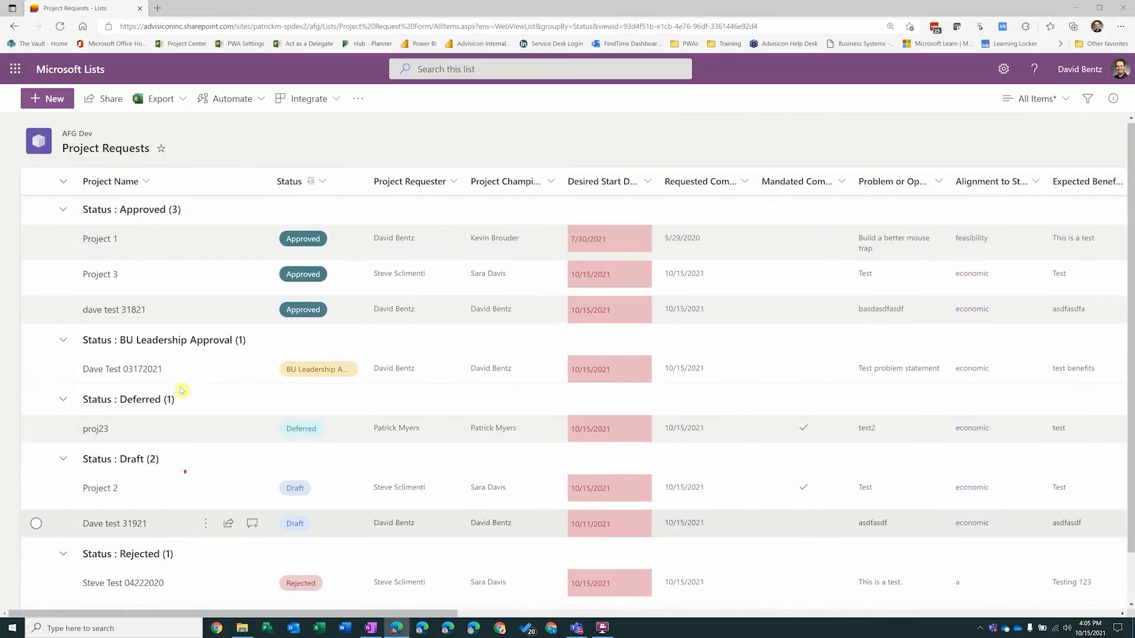
# Step: Collapse the Approved and BU Leadership Approval groups, and collapse all remaining Status groups together
pyautogui.click(61, 213)
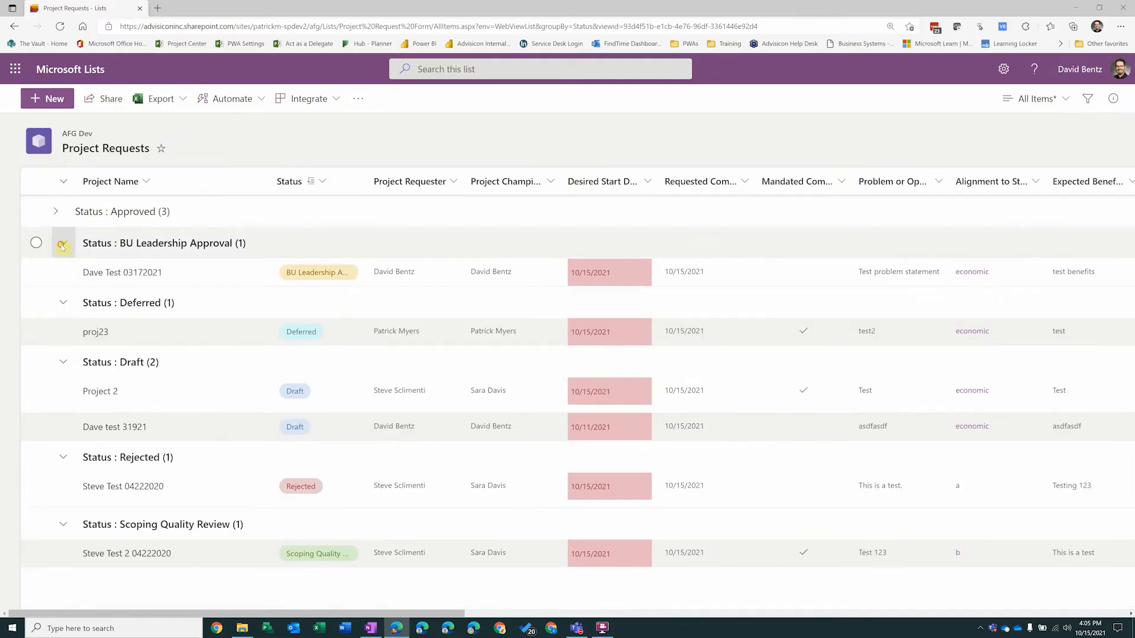
pyautogui.click(61, 245)
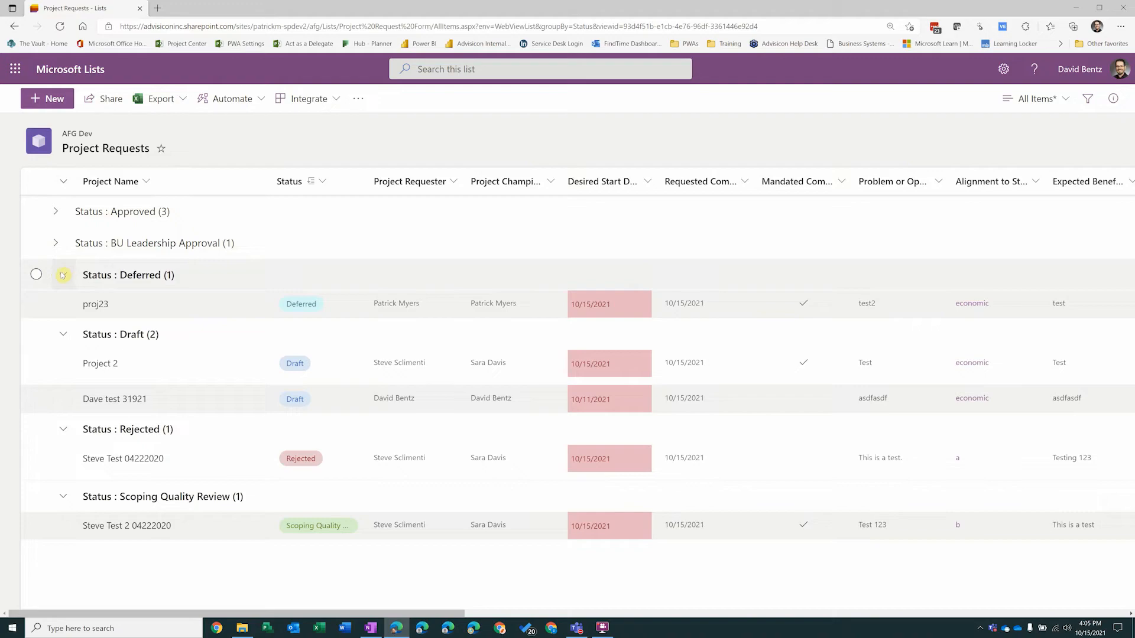
pyautogui.click(64, 183)
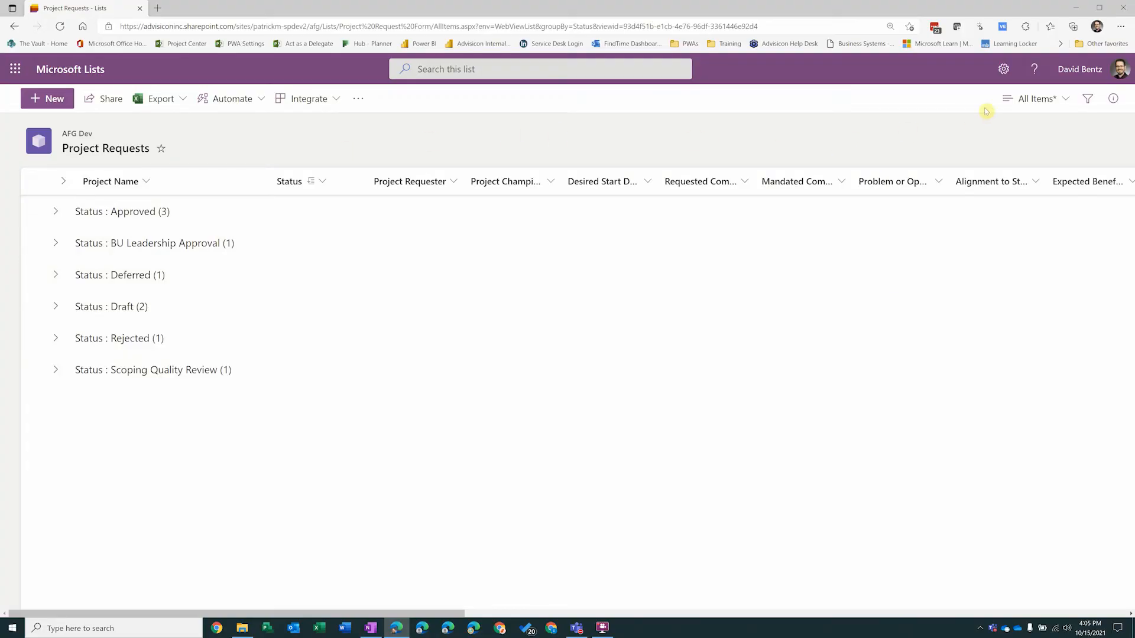
# Step: Save the grouped layout as a new public view named Grouped by Status
pyautogui.click(1062, 101)
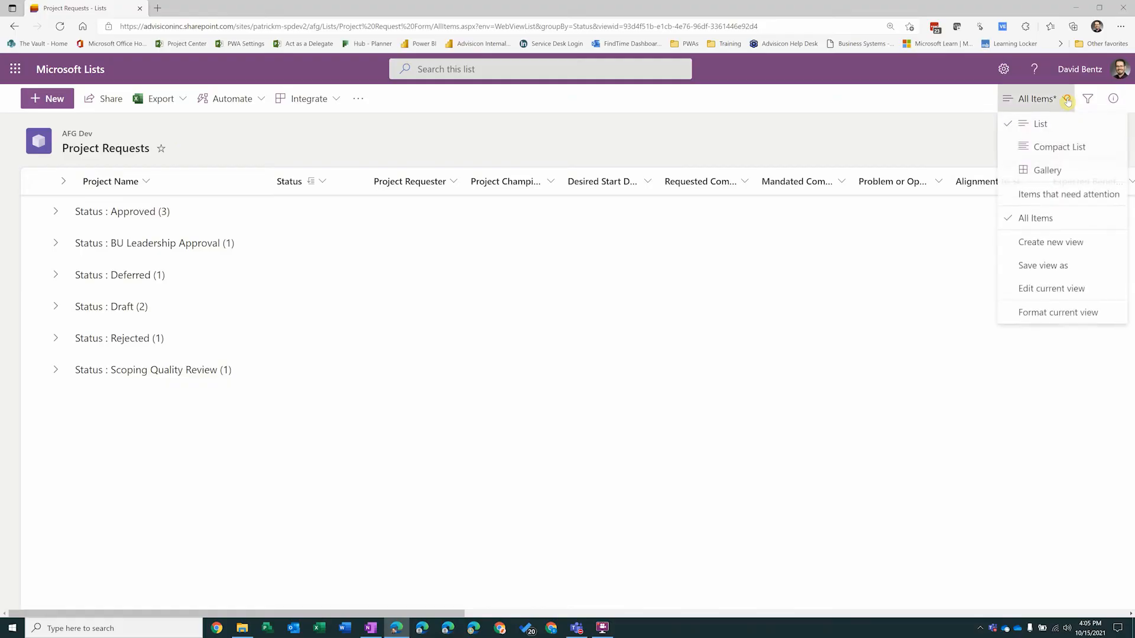
pyautogui.click(1043, 267)
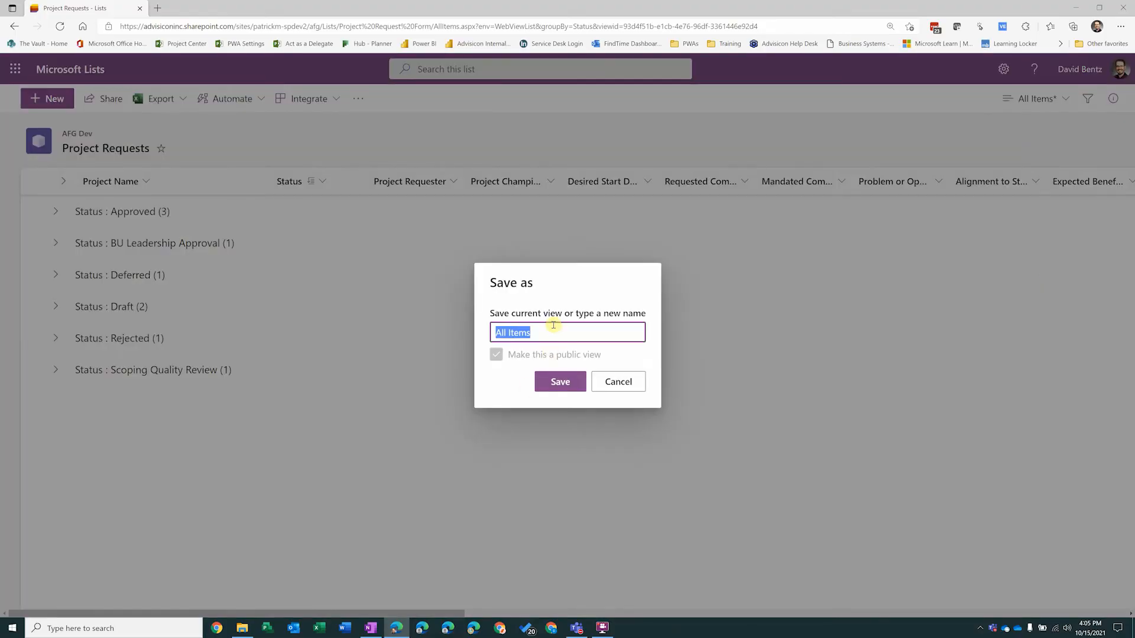
pyautogui.write('Grouped by Status')
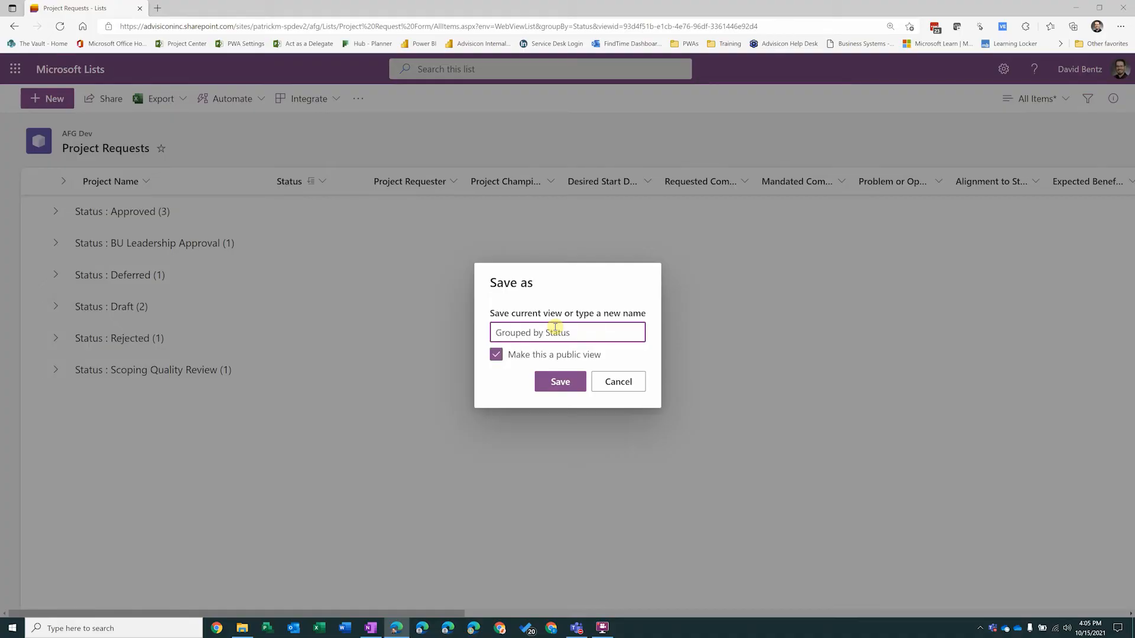
pyautogui.click(556, 383)
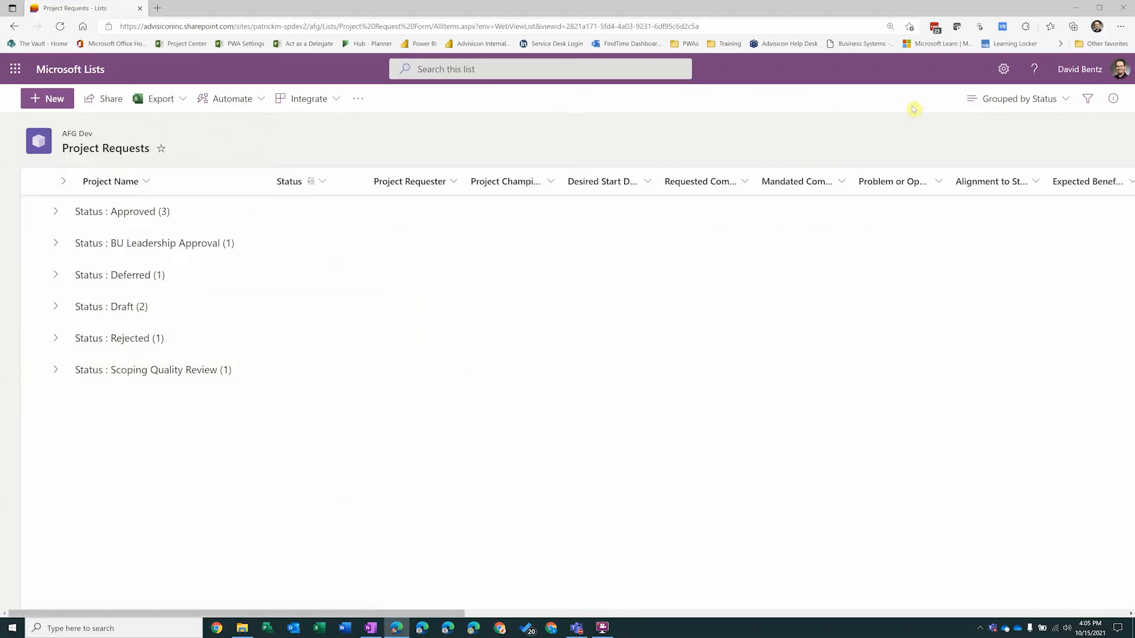
# Step: Switch to the All Items view and back to the Grouped by Status view to compare them
pyautogui.click(1017, 99)
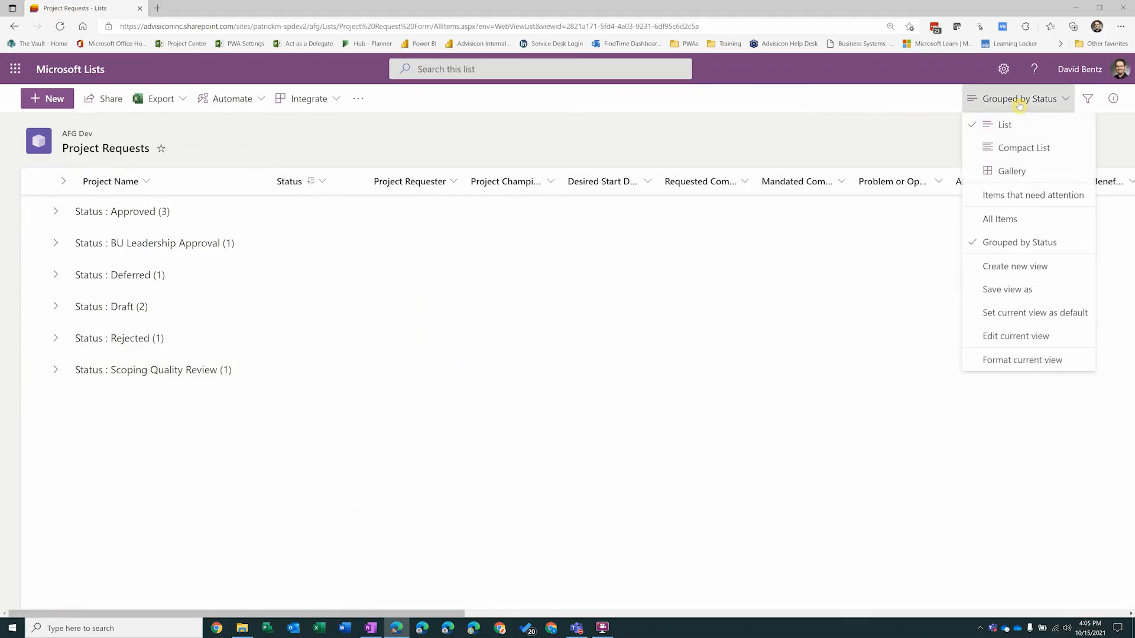
pyautogui.click(999, 219)
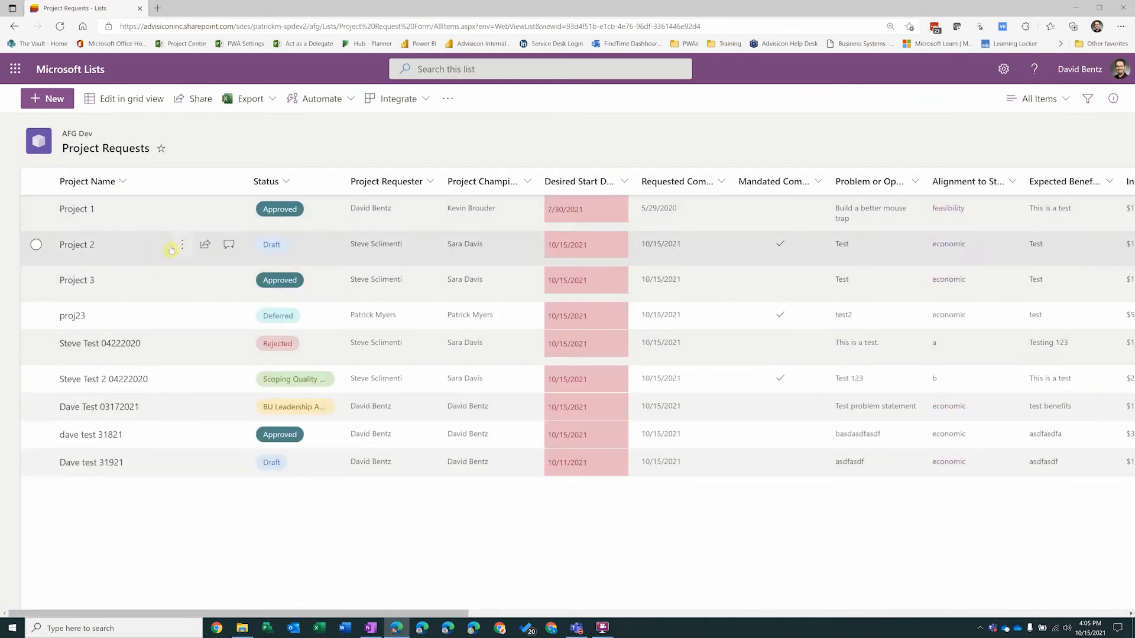
pyautogui.click(1036, 98)
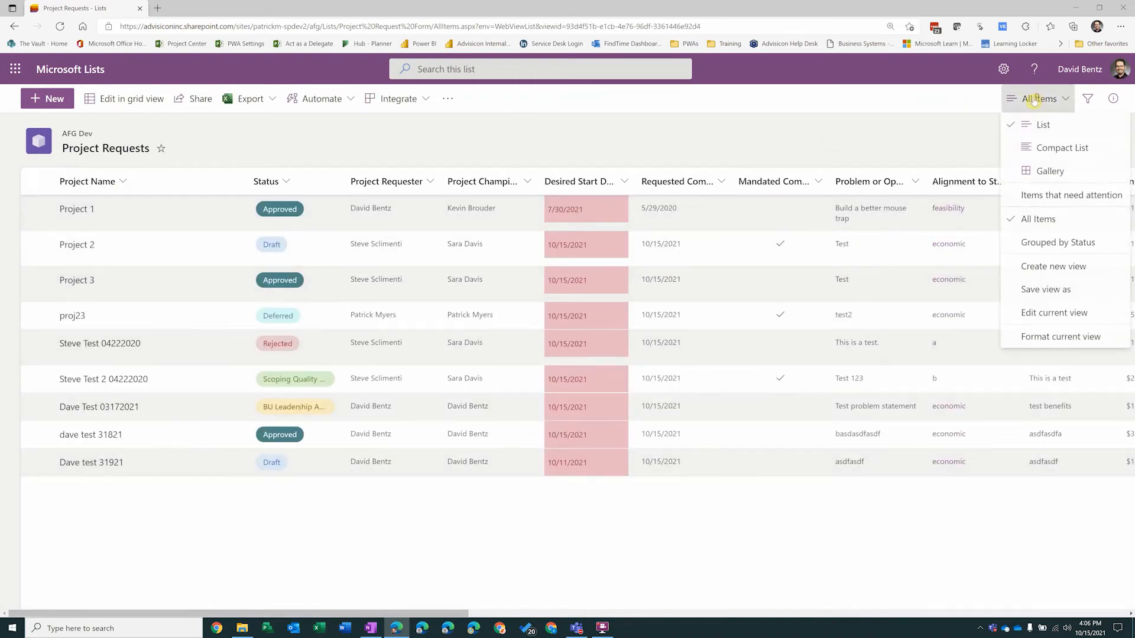
pyautogui.click(1042, 236)
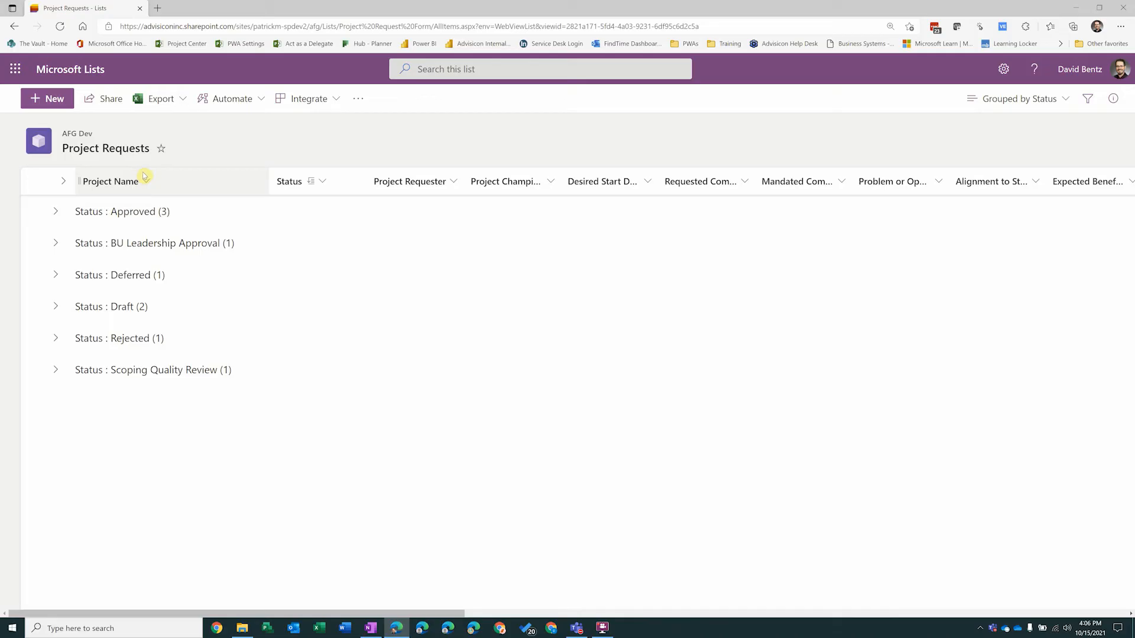
# Step: Return to the All Items view and save it as a new public view named My Requests
pyautogui.click(1029, 100)
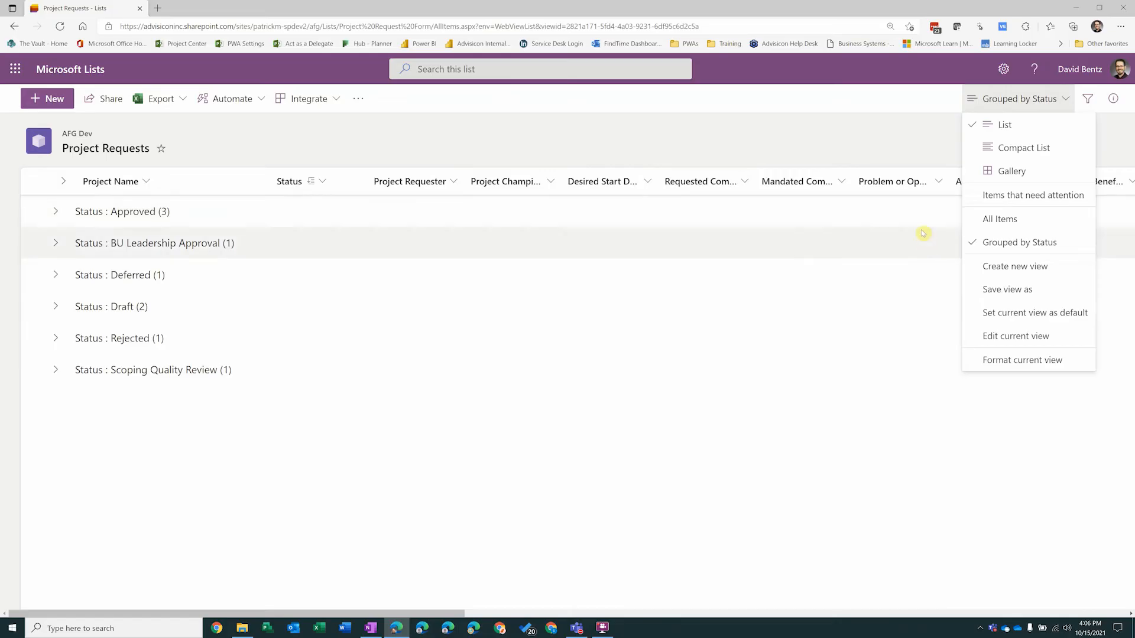
pyautogui.click(1004, 220)
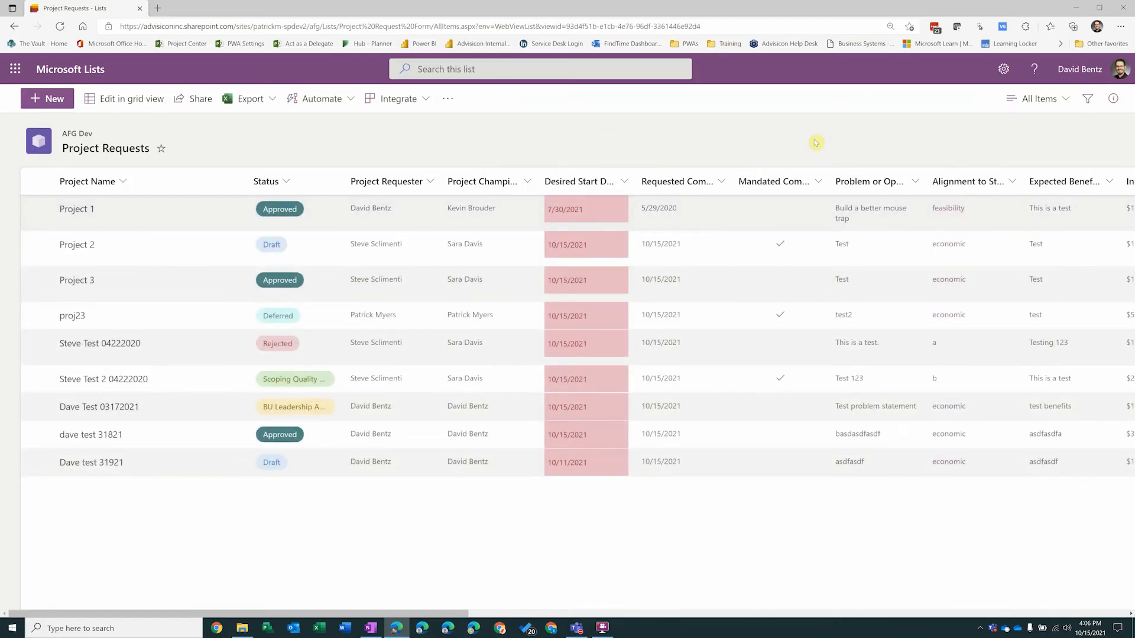
pyautogui.click(1050, 100)
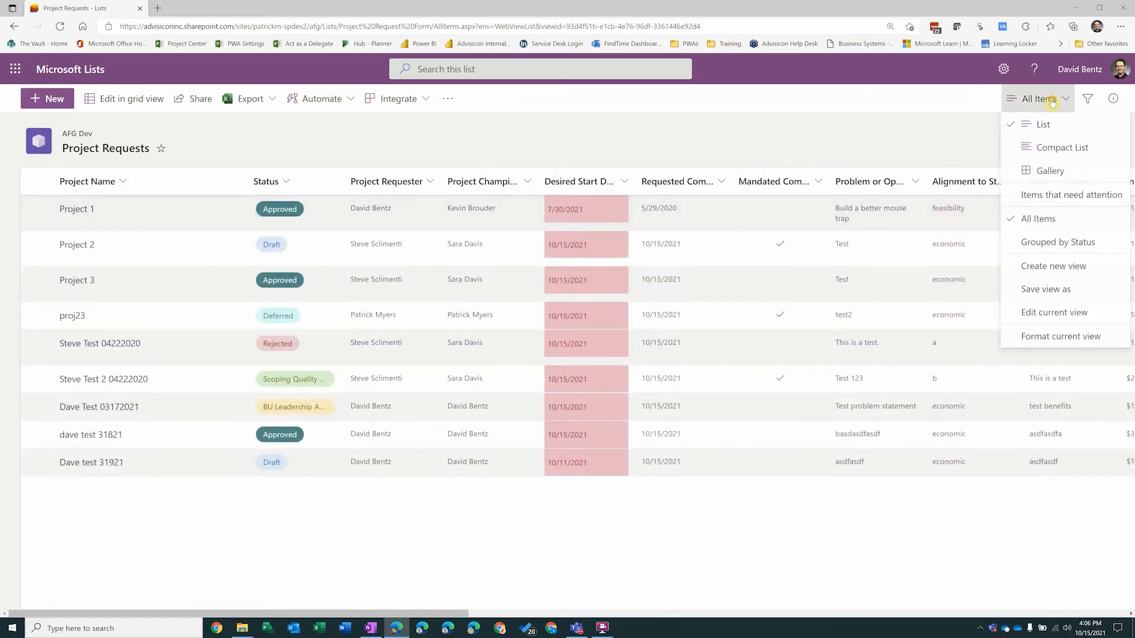
pyautogui.click(1049, 294)
pyautogui.write('My Re')
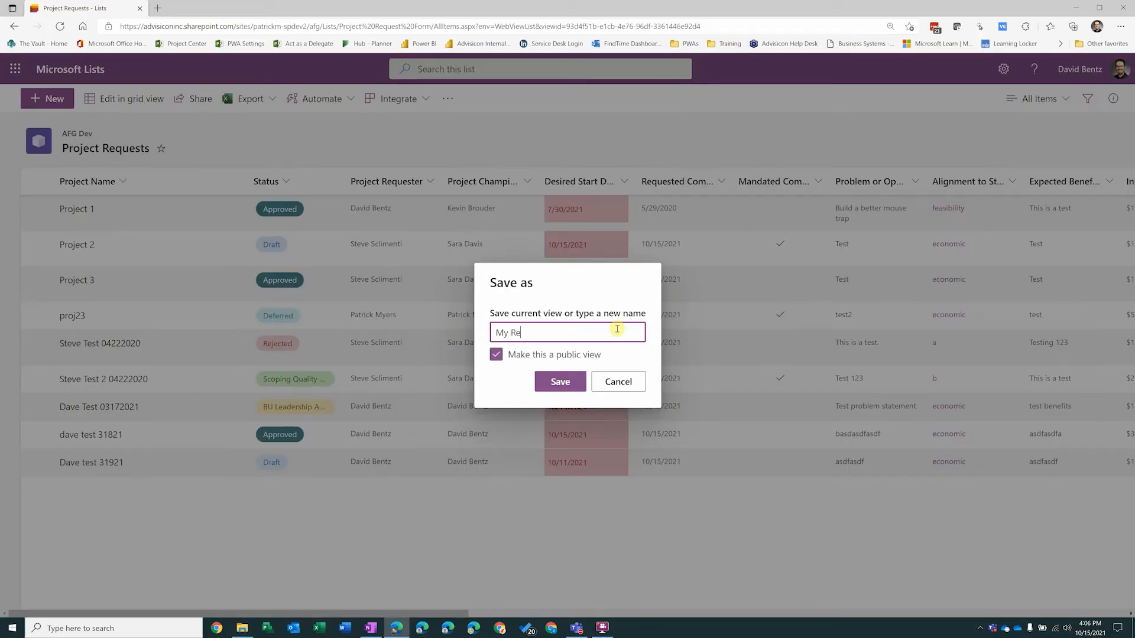
pyautogui.write('quests')
pyautogui.click(555, 382)
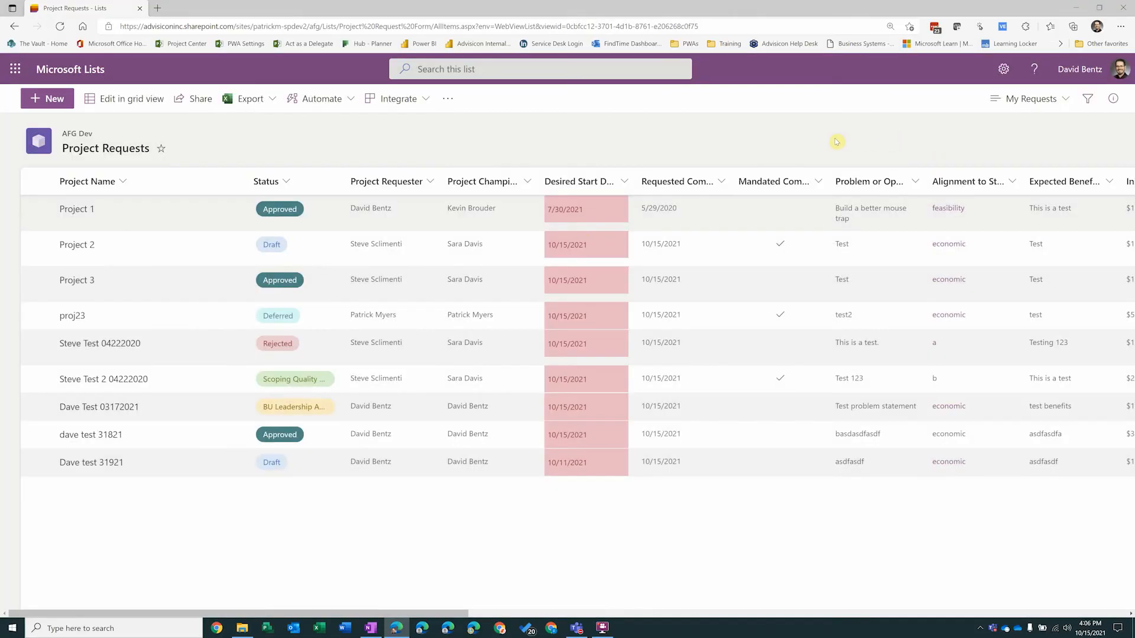
# Step: Open the My Requests view for editing, enlarge the page and review its column and sort settings
pyautogui.click(1035, 101)
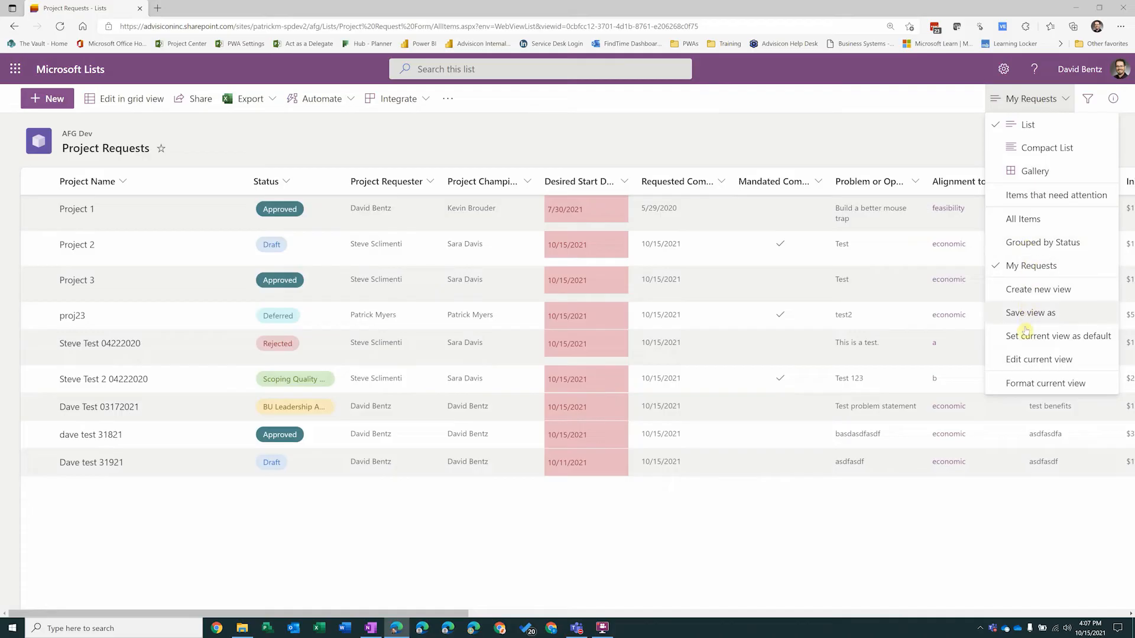
pyautogui.click(1027, 361)
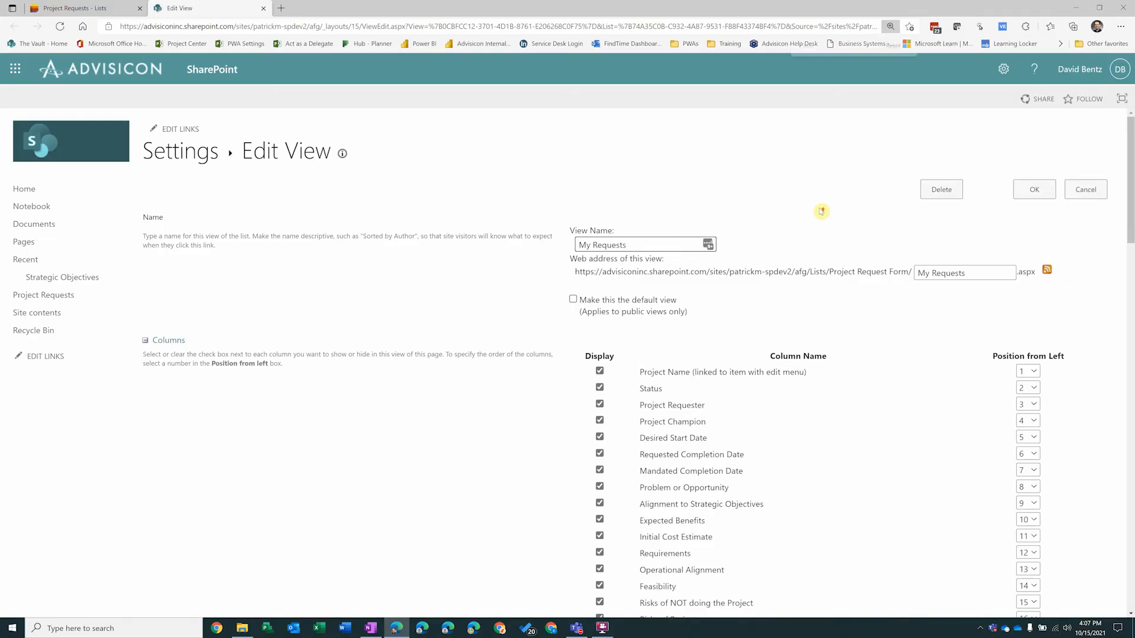
pyautogui.hotkey('ctrl', '+')
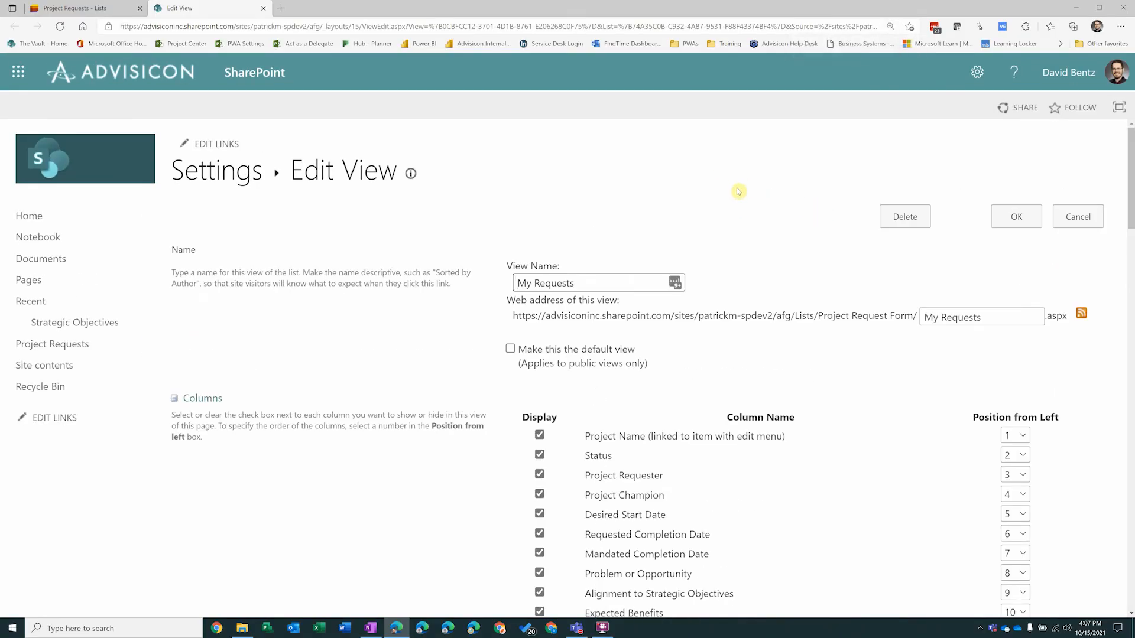
pyautogui.scroll(-7, 744, 260)
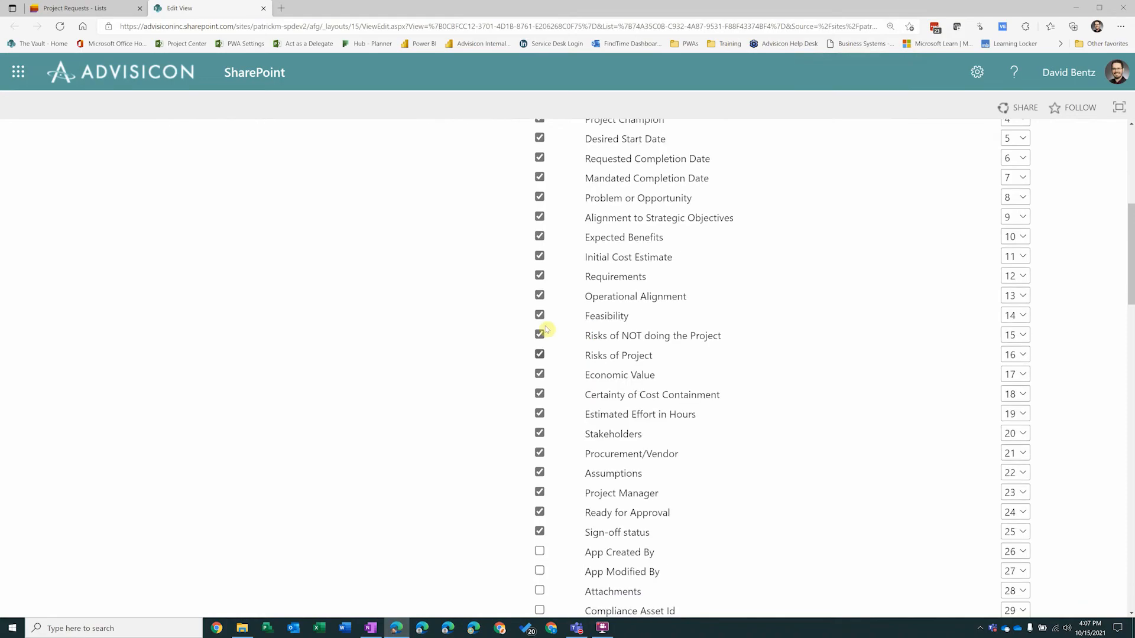
pyautogui.scroll(-1, 545, 330)
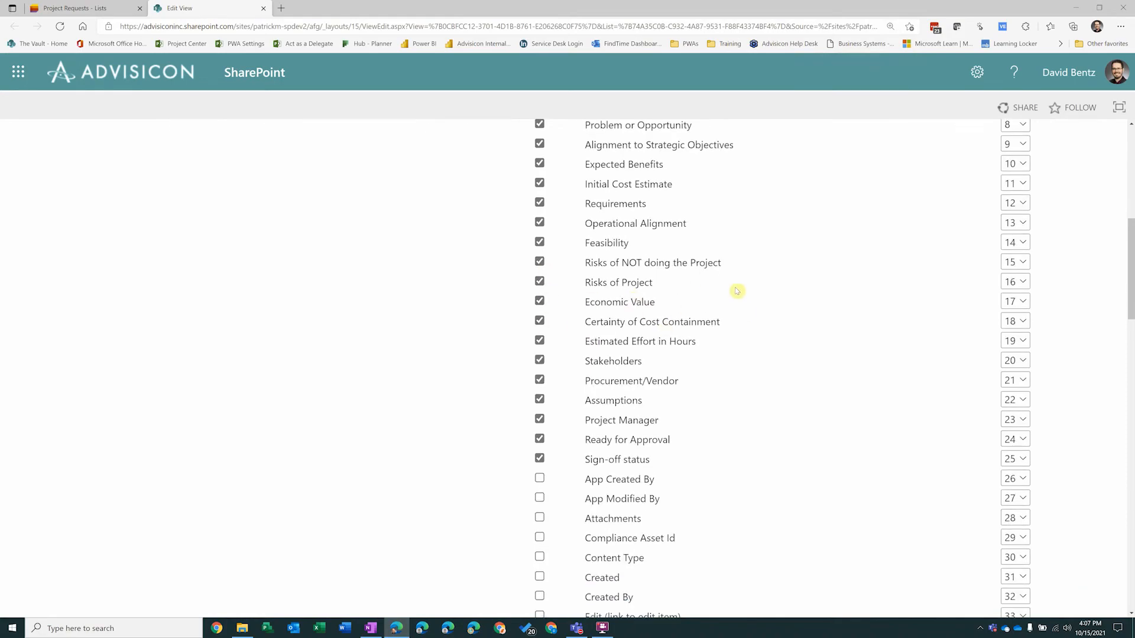
pyautogui.scroll(3, 739, 289)
pyautogui.scroll(-2, 793, 331)
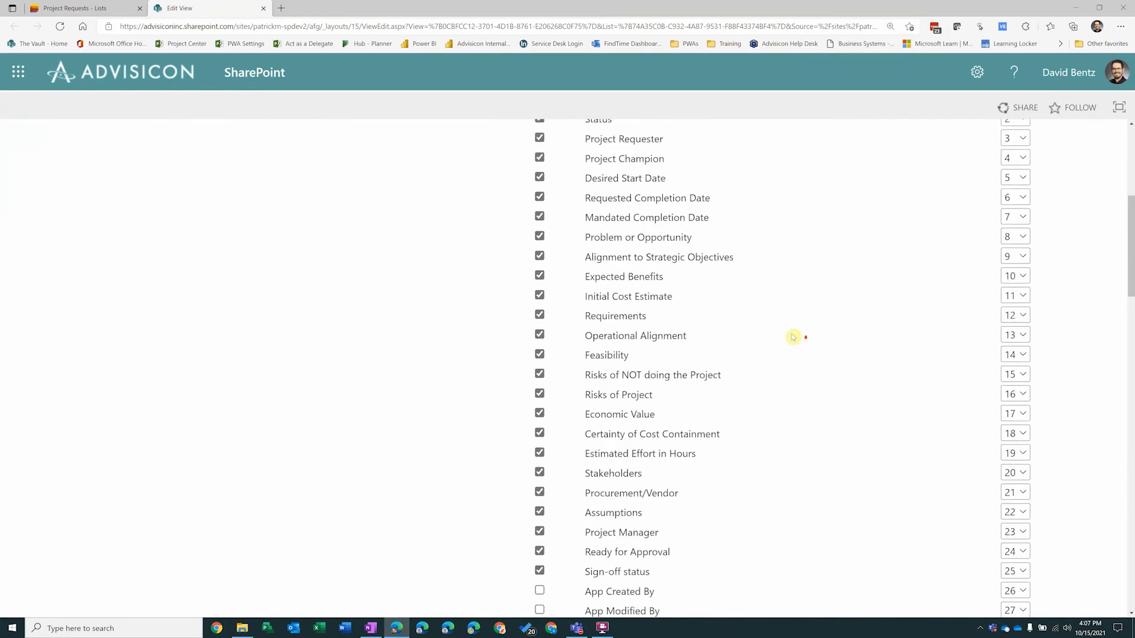
pyautogui.scroll(-9, 793, 337)
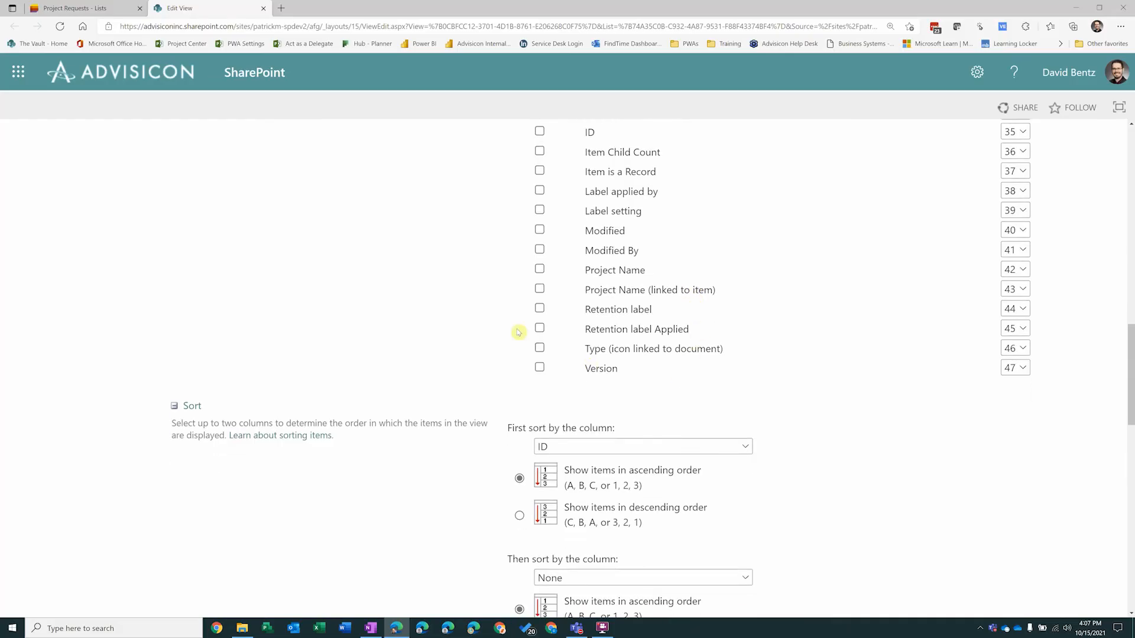
pyautogui.scroll(-2, 580, 393)
pyautogui.scroll(-1, 580, 393)
pyautogui.scroll(-1, 645, 373)
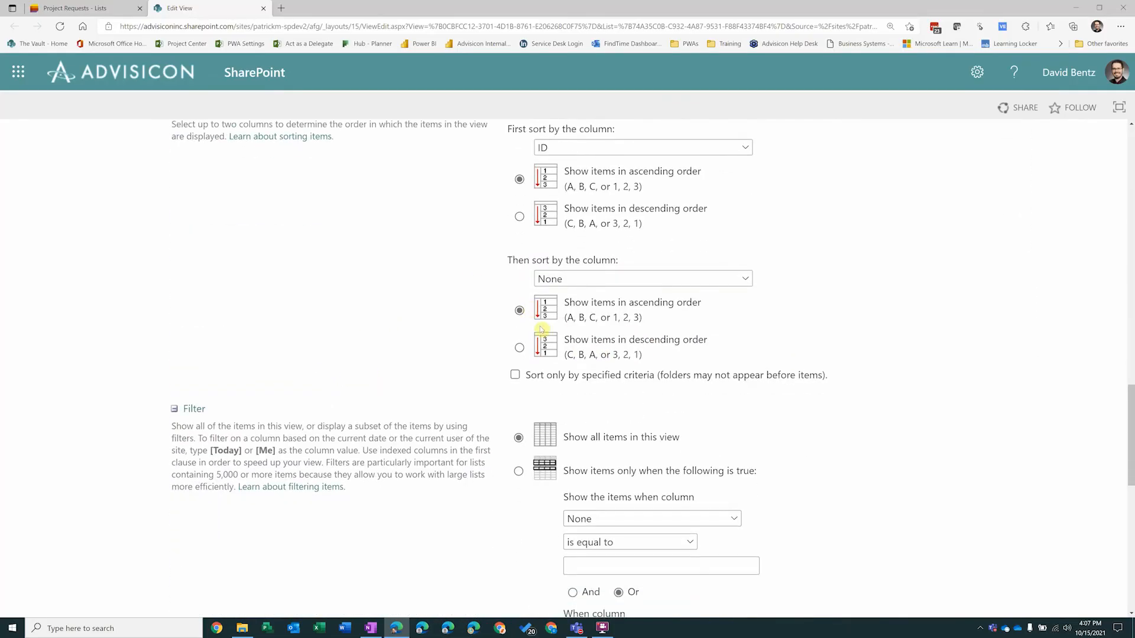
# Step: Filter the My Requests view to show items only when Project Requester is equal to [Me]
pyautogui.scroll(-1, 748, 285)
pyautogui.scroll(-3, 751, 285)
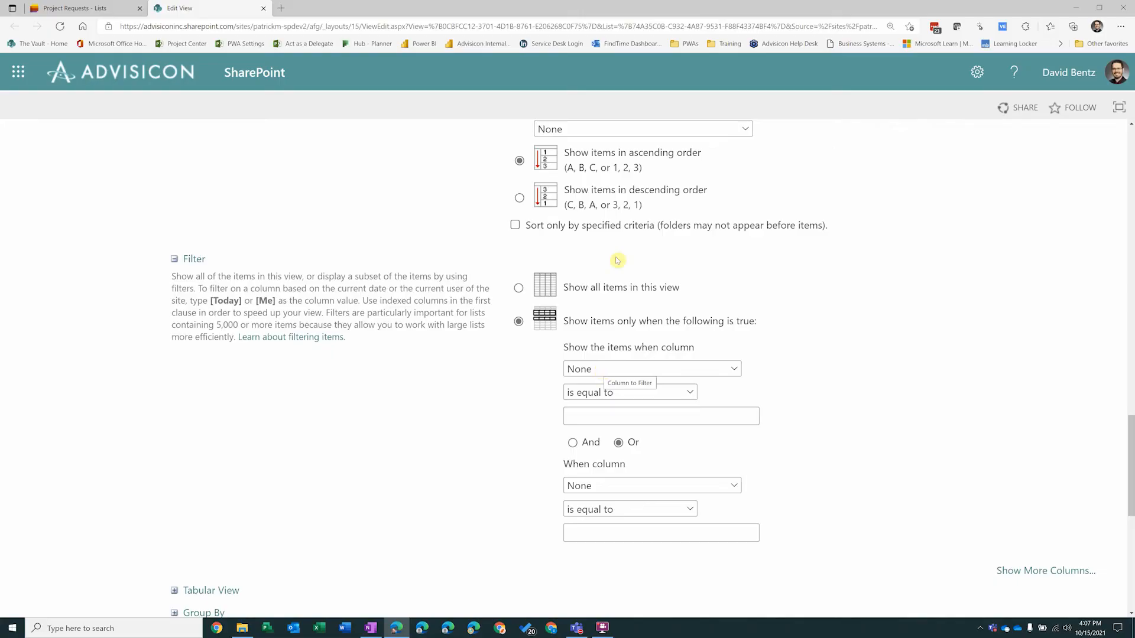
pyautogui.click(600, 369)
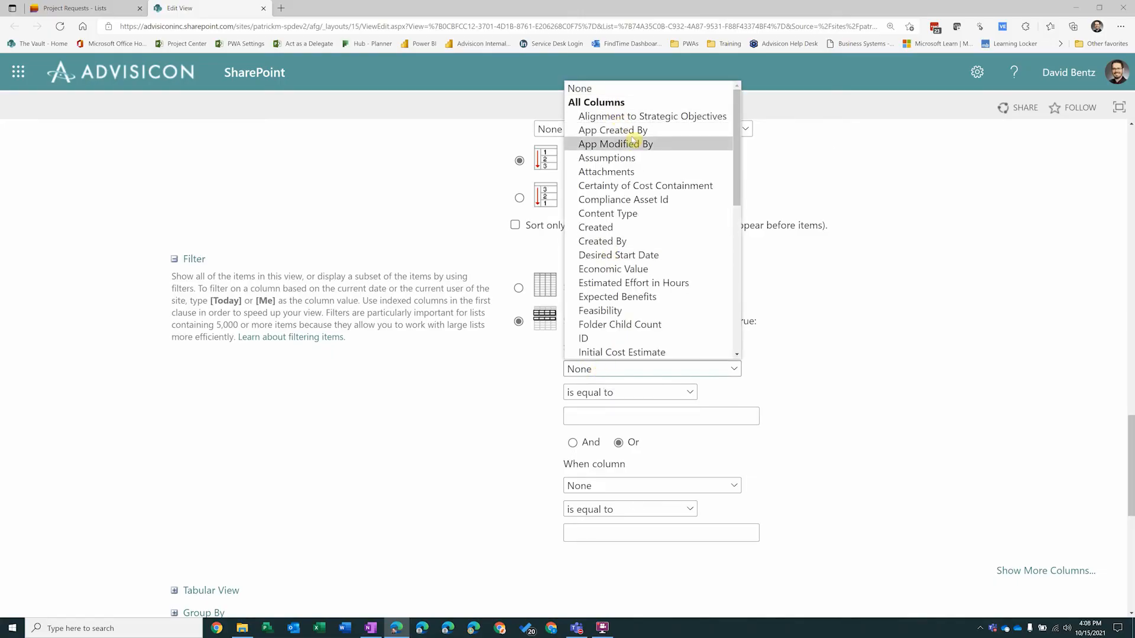
pyautogui.scroll(-6, 641, 195)
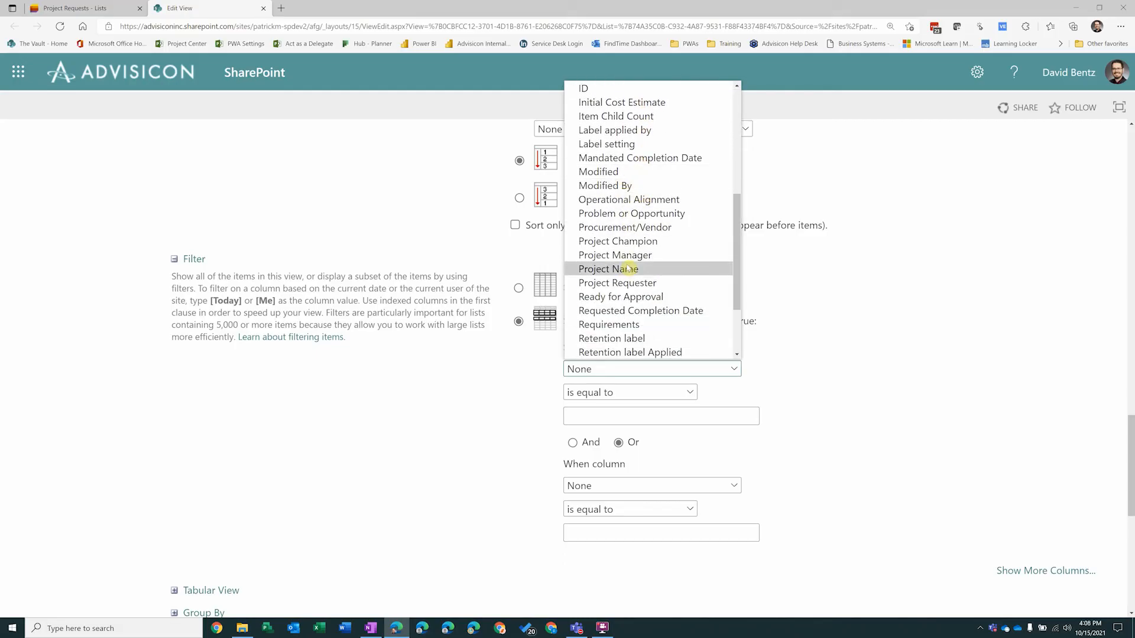
pyautogui.click(627, 283)
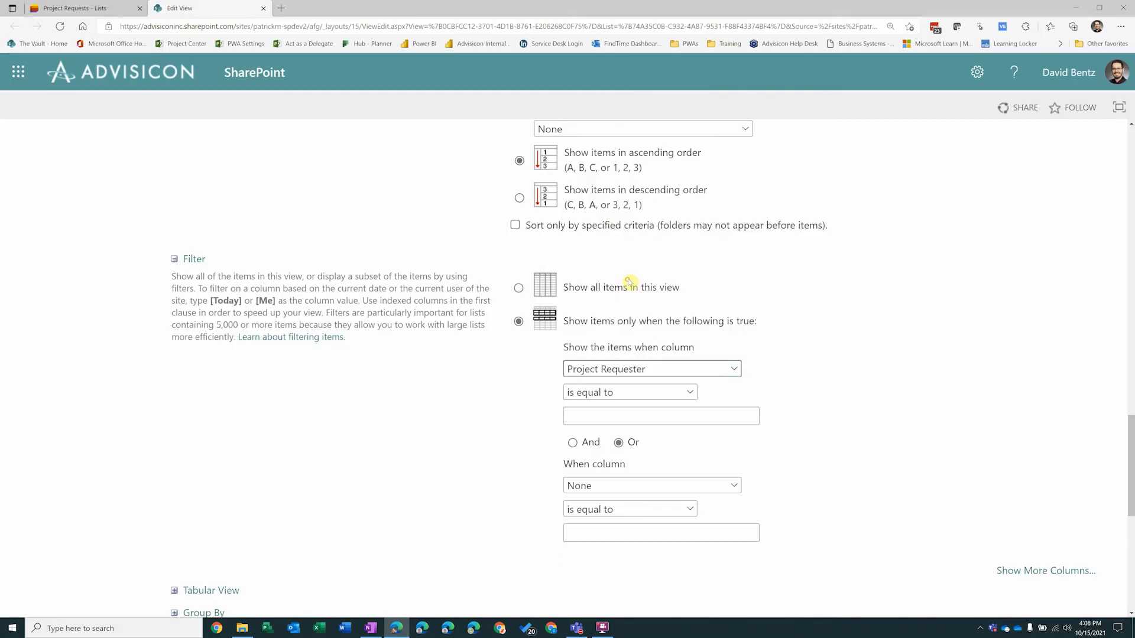
pyautogui.click(590, 416)
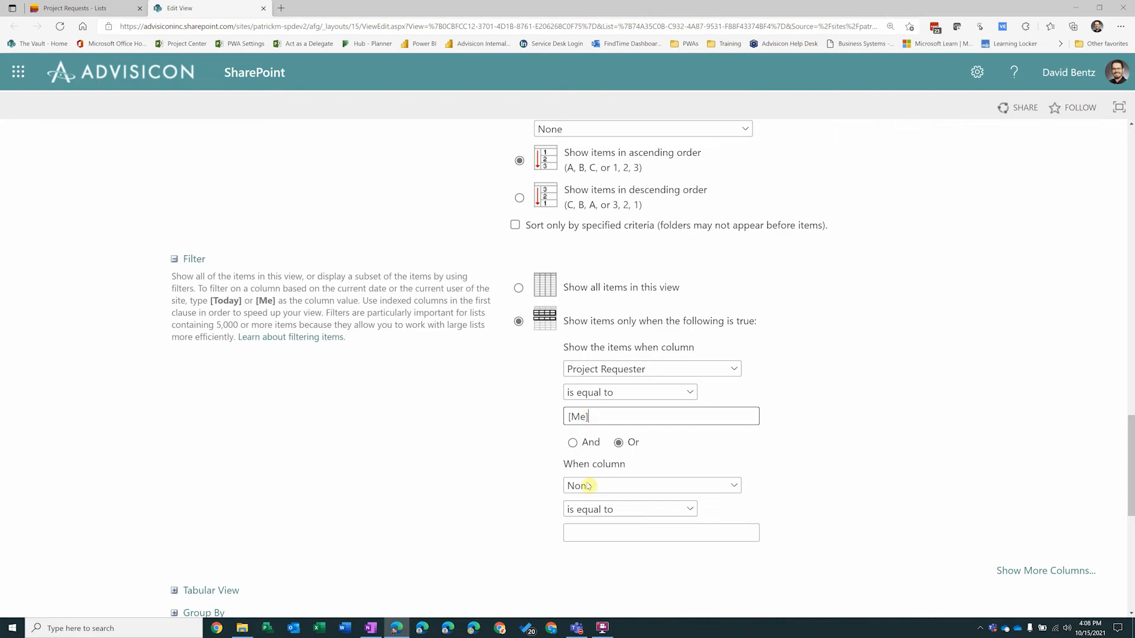
# Step: Add an Or condition to the My Requests filter with Project Manager is equal to Me, and save the view
pyautogui.scroll(-1, 665, 451)
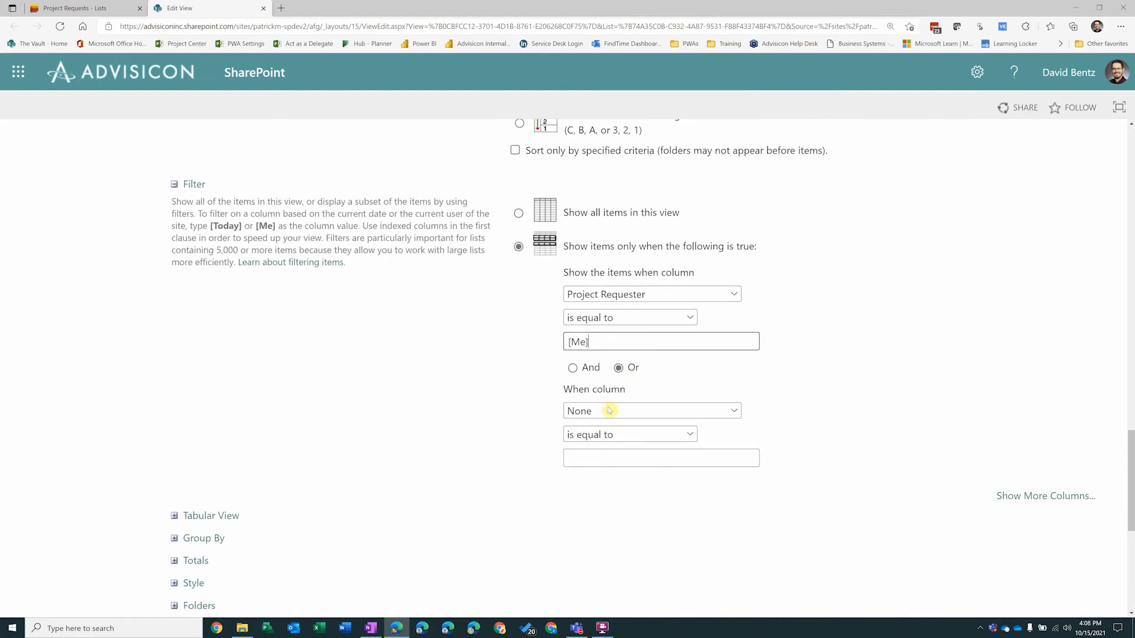
pyautogui.click(609, 412)
pyautogui.scroll(-6, 624, 319)
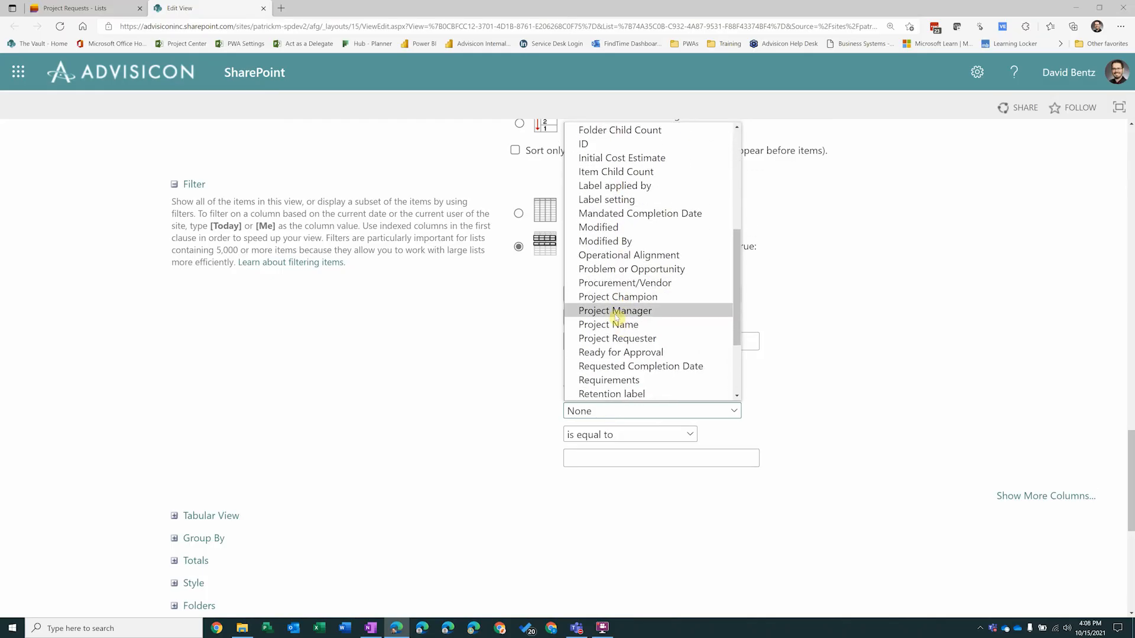
pyautogui.click(617, 313)
pyautogui.click(625, 454)
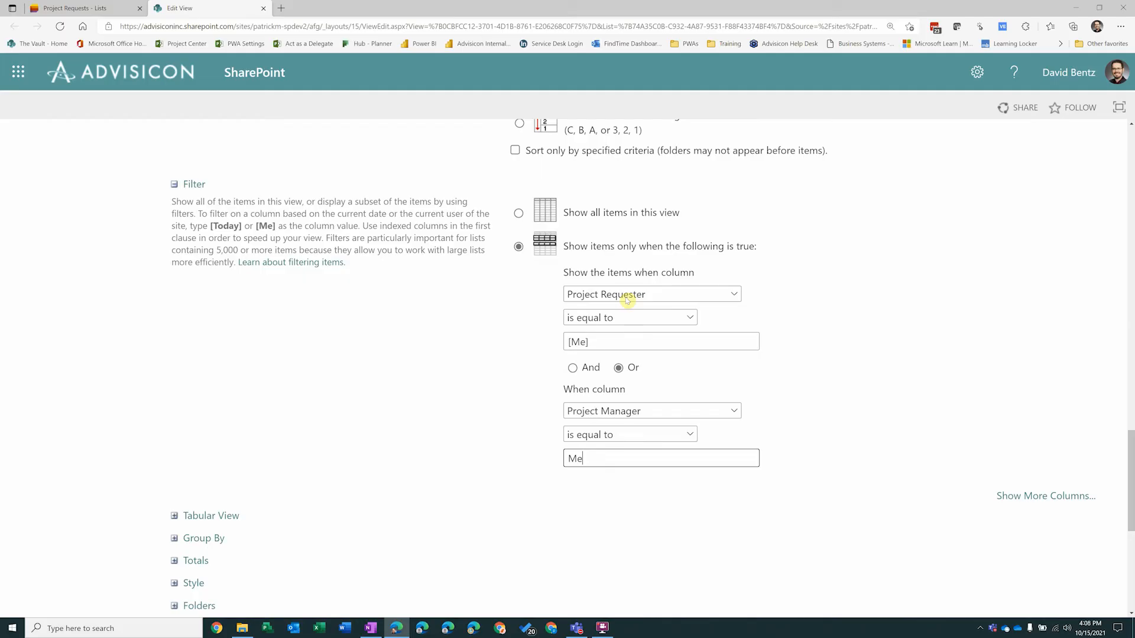
pyautogui.scroll(-6, 753, 393)
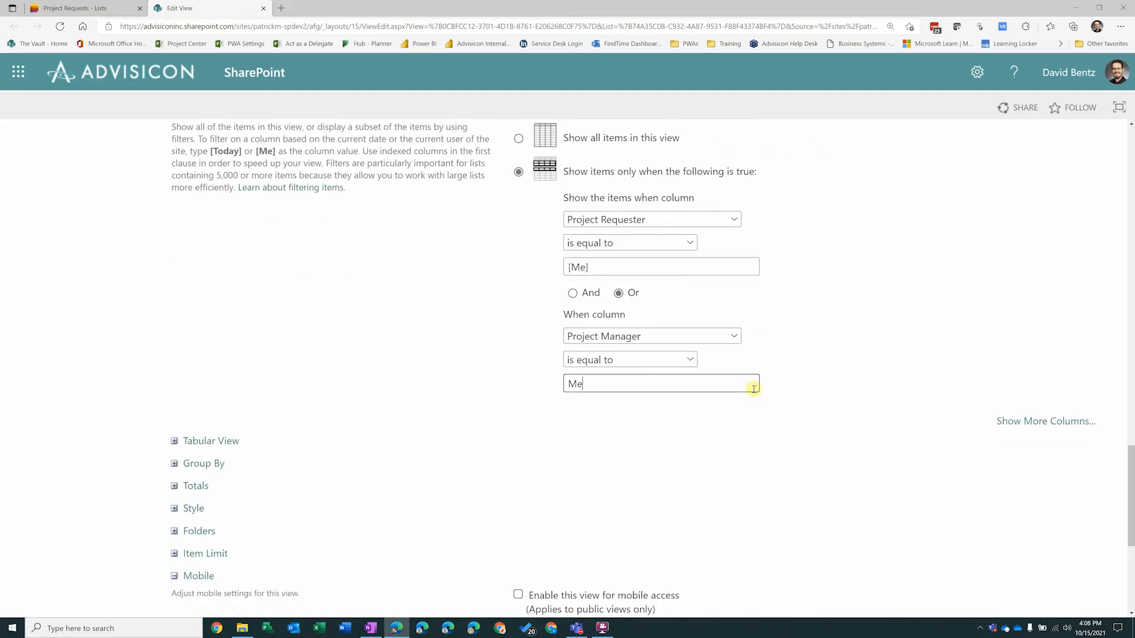
pyautogui.click(1016, 532)
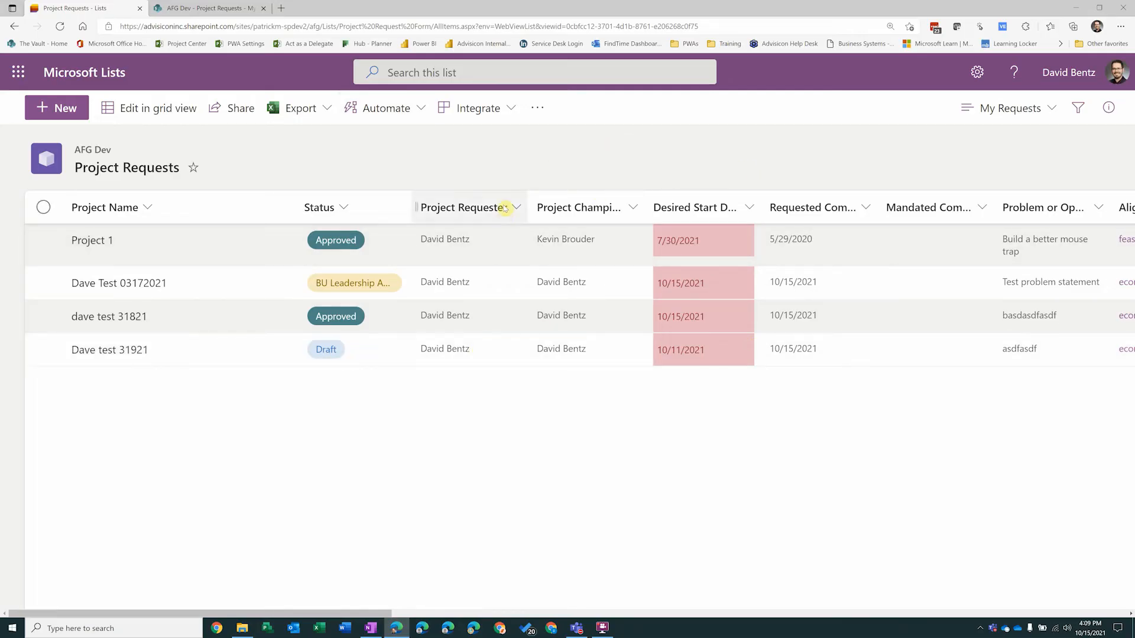
# Step: Switch to the All Items view and preview it in the Compact List and Gallery layouts
pyautogui.click(1007, 108)
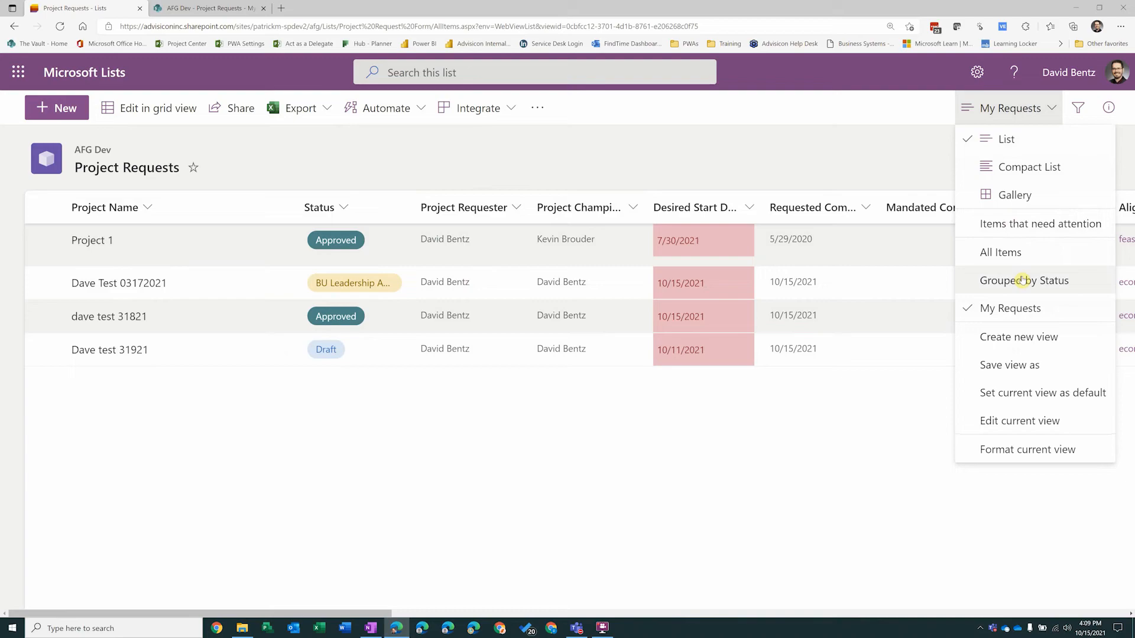
pyautogui.click(1002, 251)
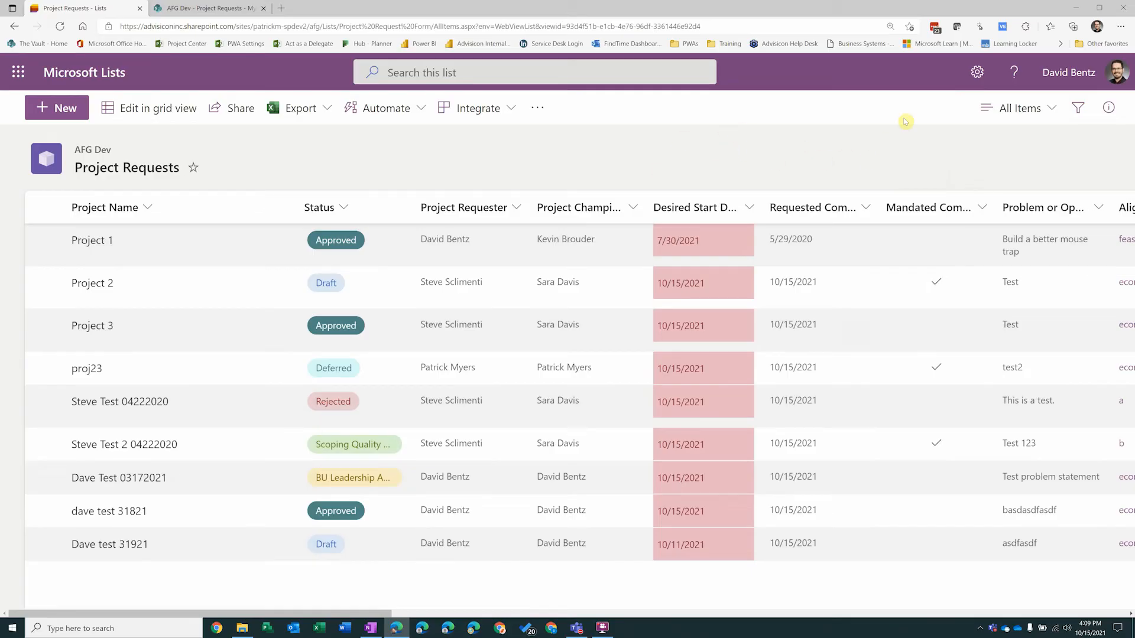
pyautogui.click(1027, 109)
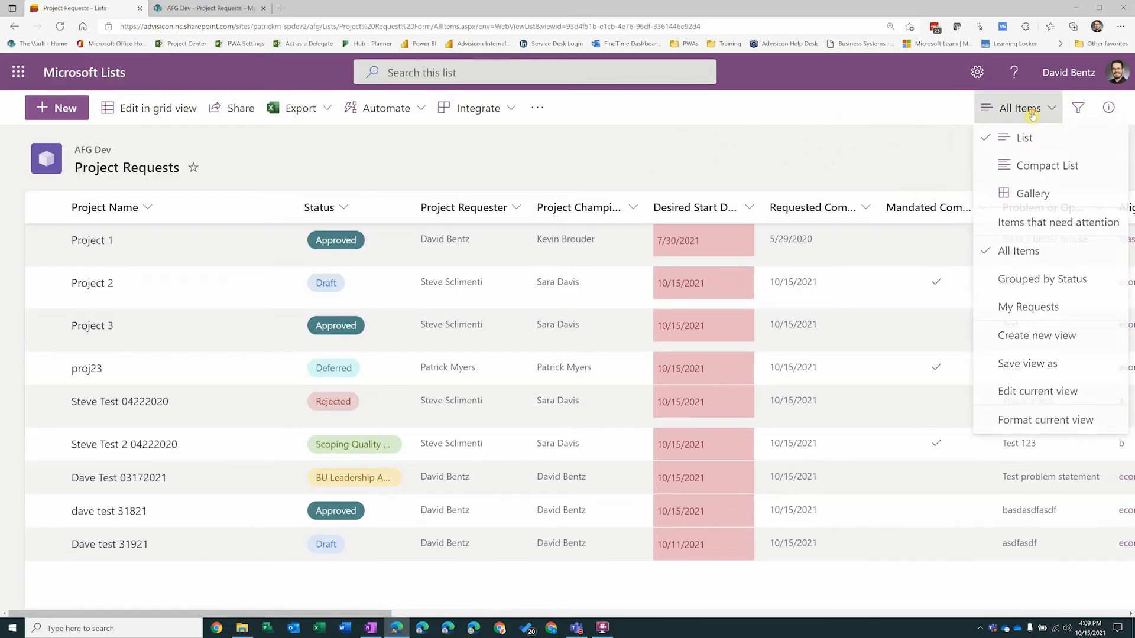
pyautogui.click(1020, 168)
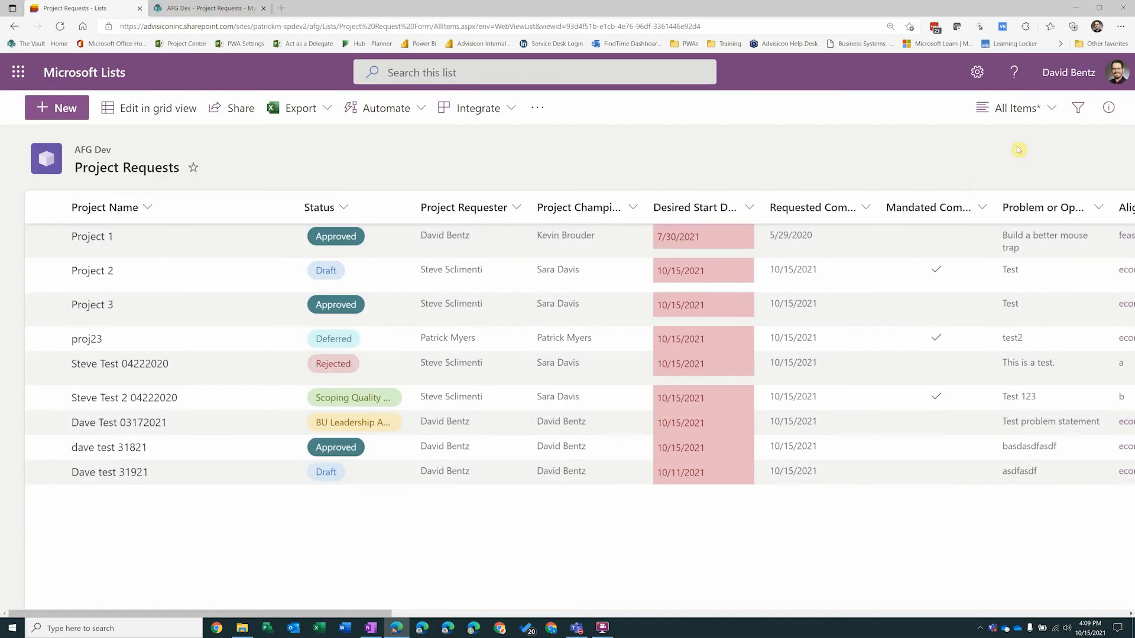
pyautogui.click(1006, 111)
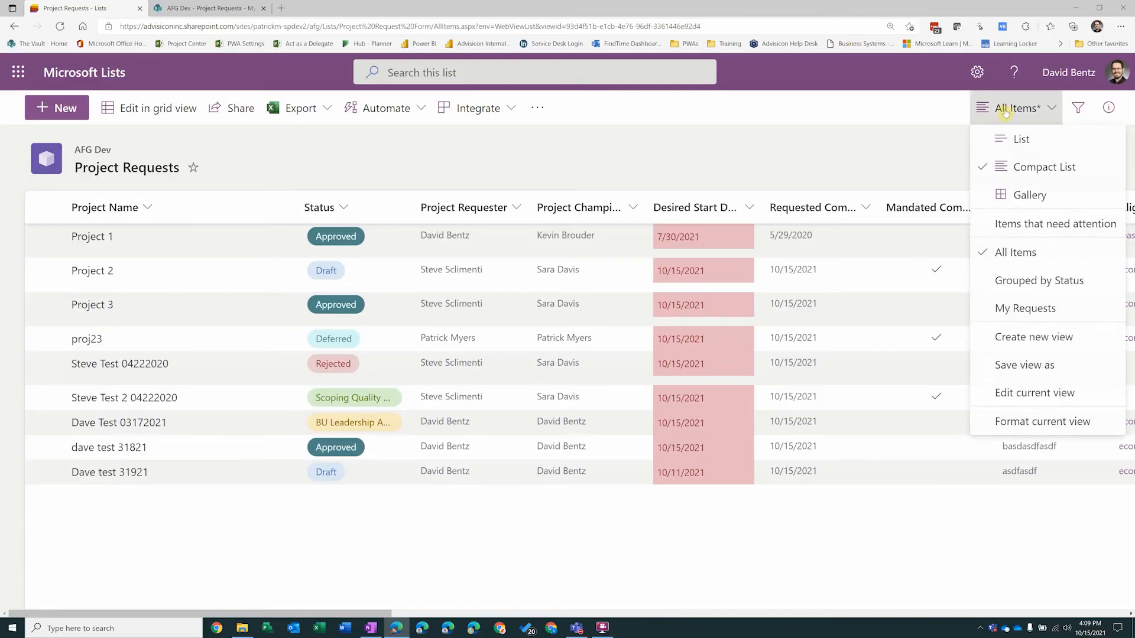
pyautogui.click(1011, 199)
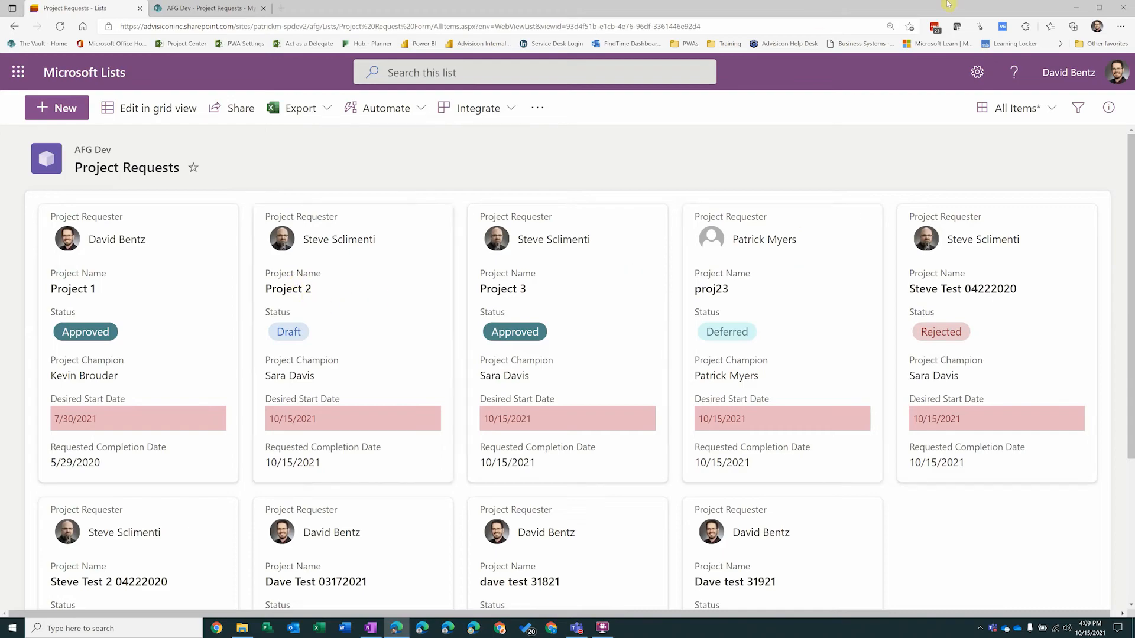
# Step: Show the Grouped by Status view in the Gallery layout and look through the cards of each status group
pyautogui.click(1013, 108)
pyautogui.click(1025, 280)
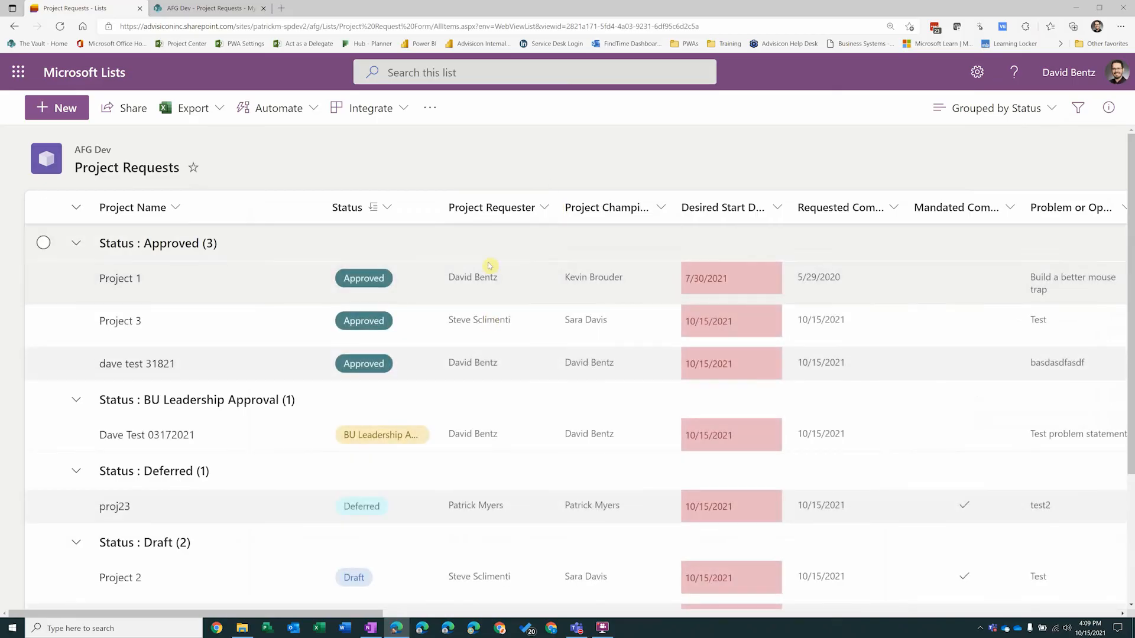
pyautogui.click(970, 109)
pyautogui.click(979, 193)
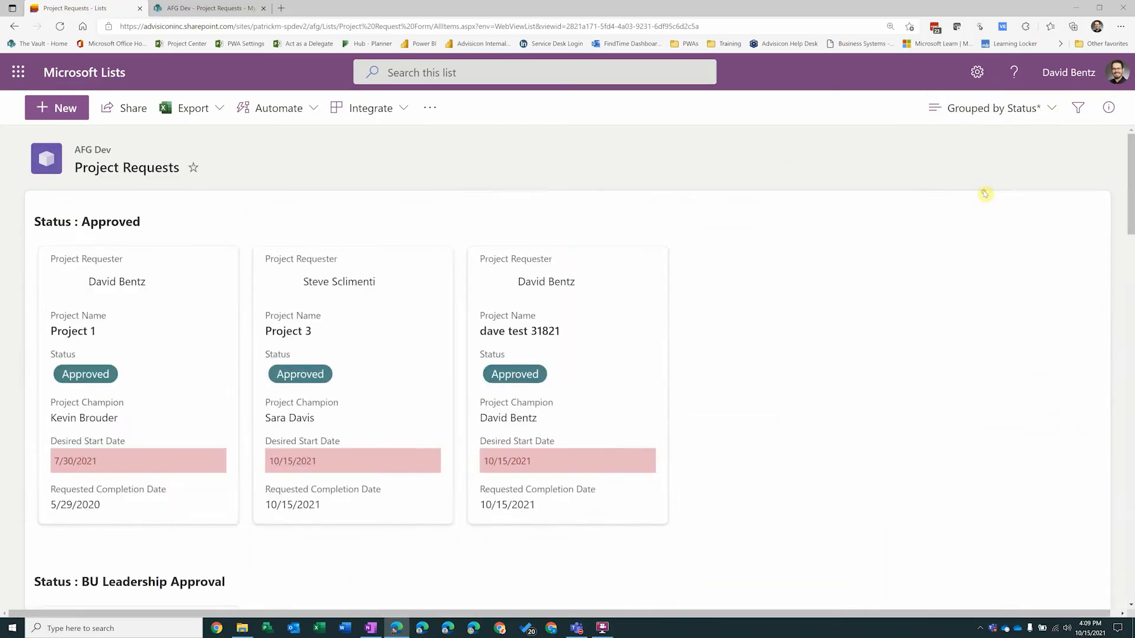
pyautogui.scroll(-8, 400, 373)
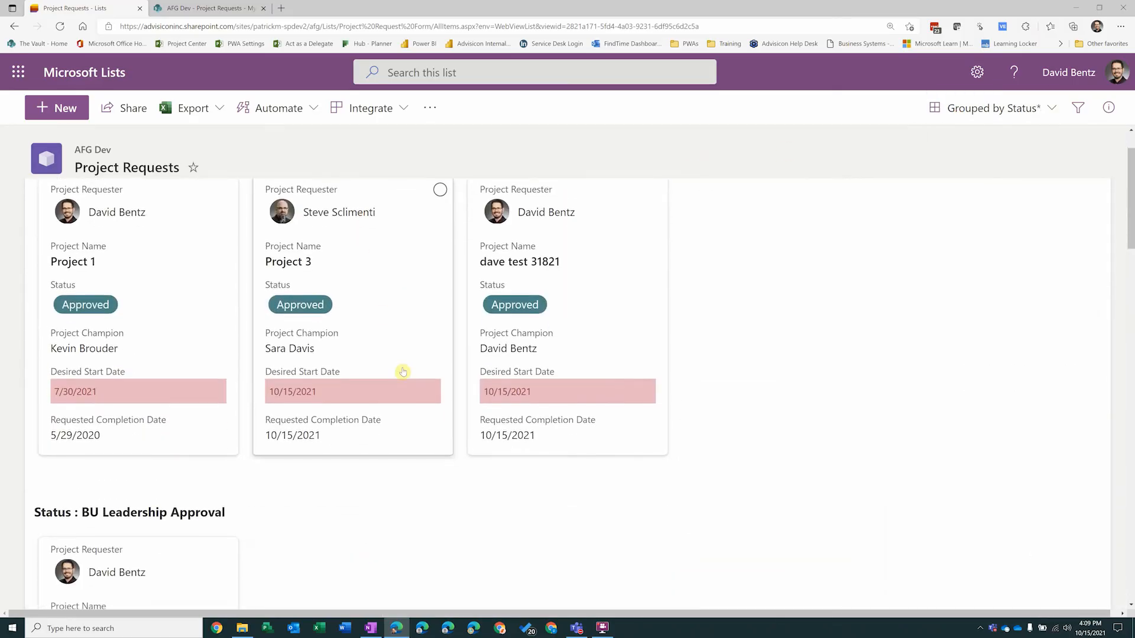
pyautogui.scroll(-10, 396, 343)
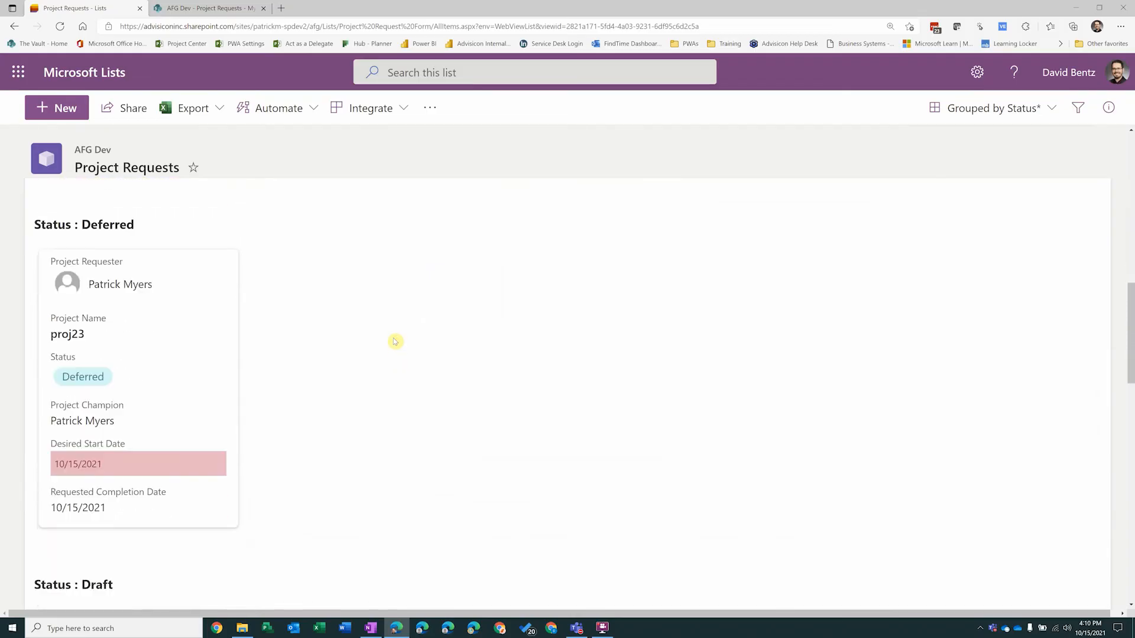
pyautogui.scroll(-5, 394, 341)
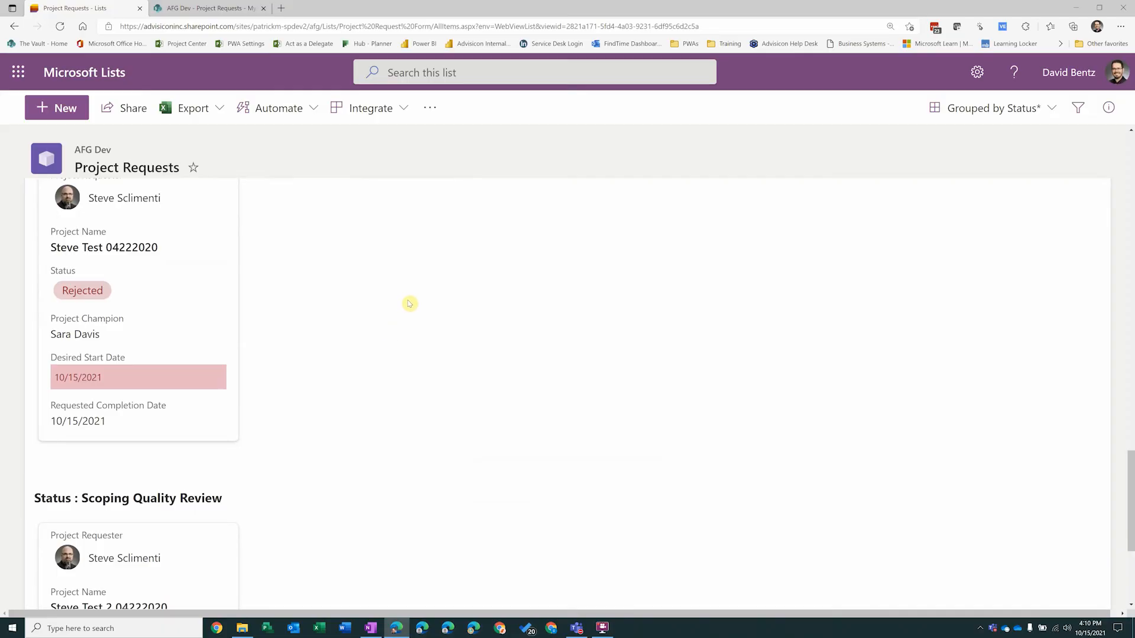
pyautogui.scroll(5, 416, 304)
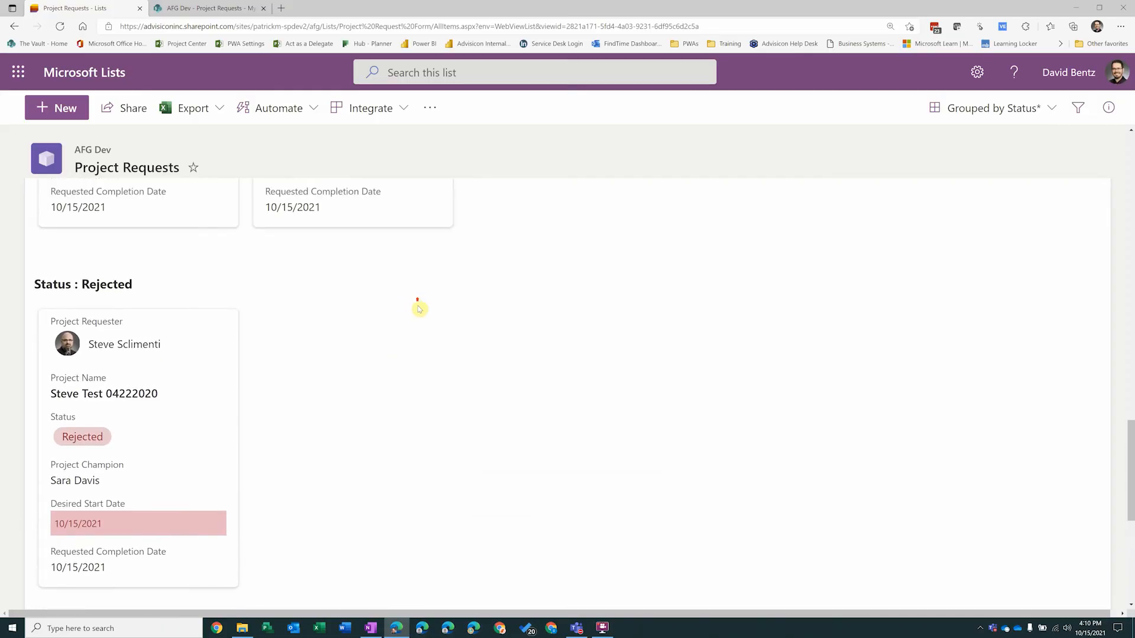
pyautogui.scroll(15, 576, 369)
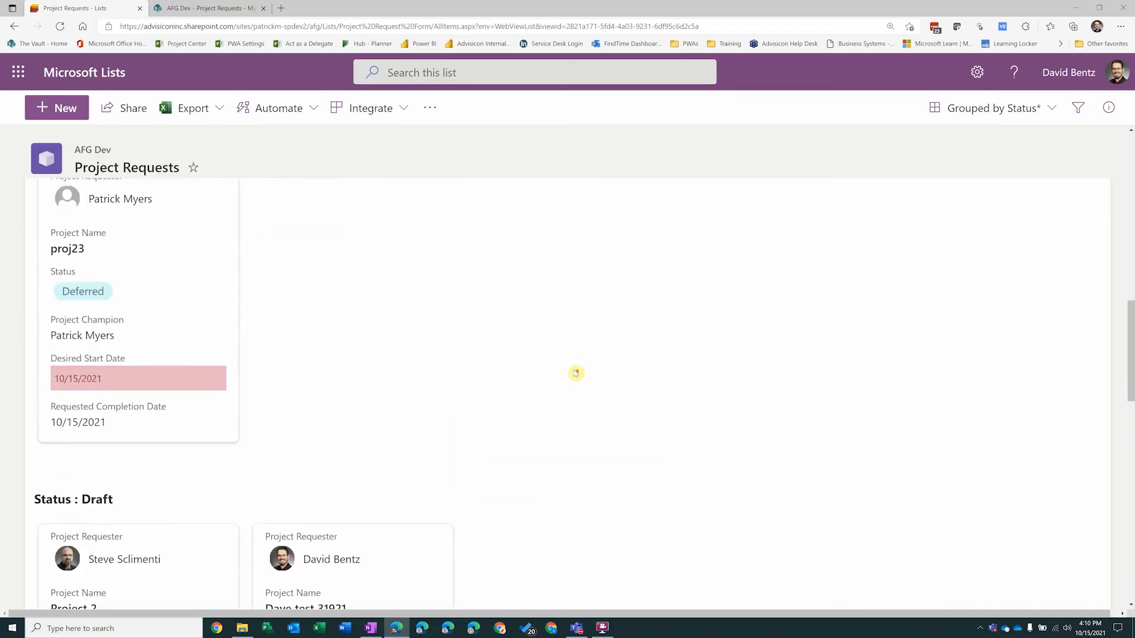
pyautogui.scroll(5, 576, 373)
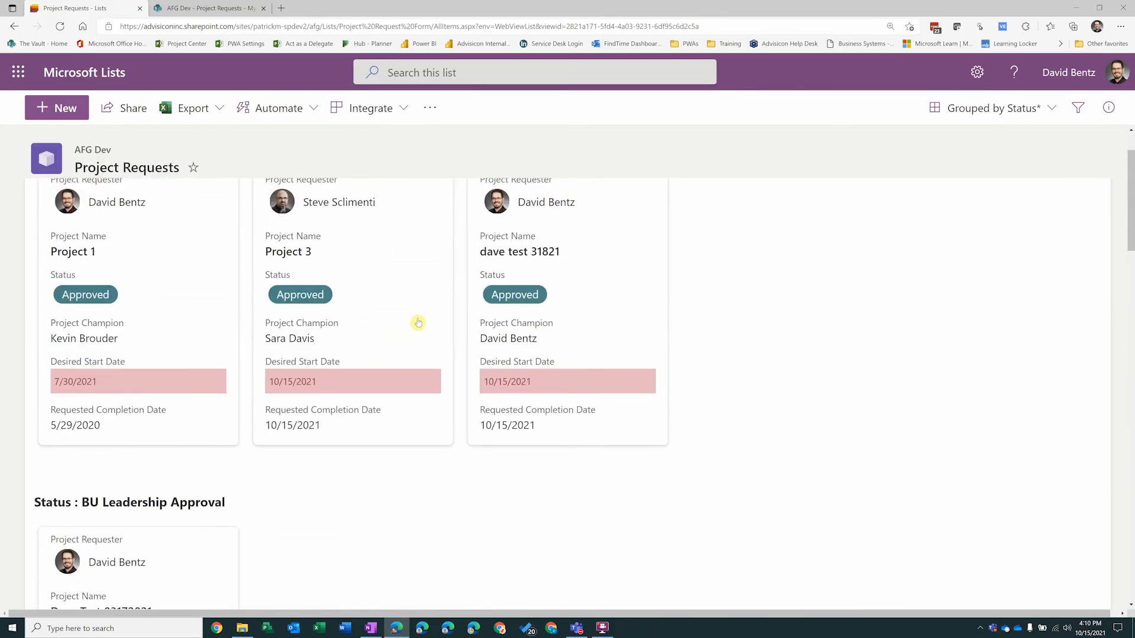
# Step: Select the Project 3 card, view its item details, close them and clear the selection
pyautogui.click(439, 259)
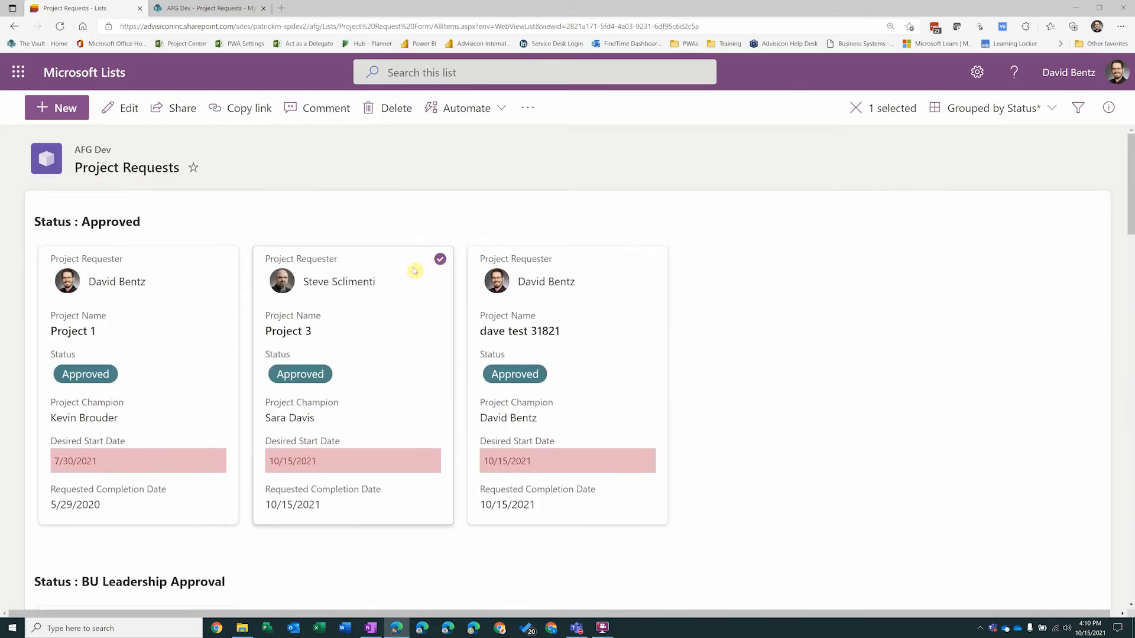
pyautogui.click(318, 262)
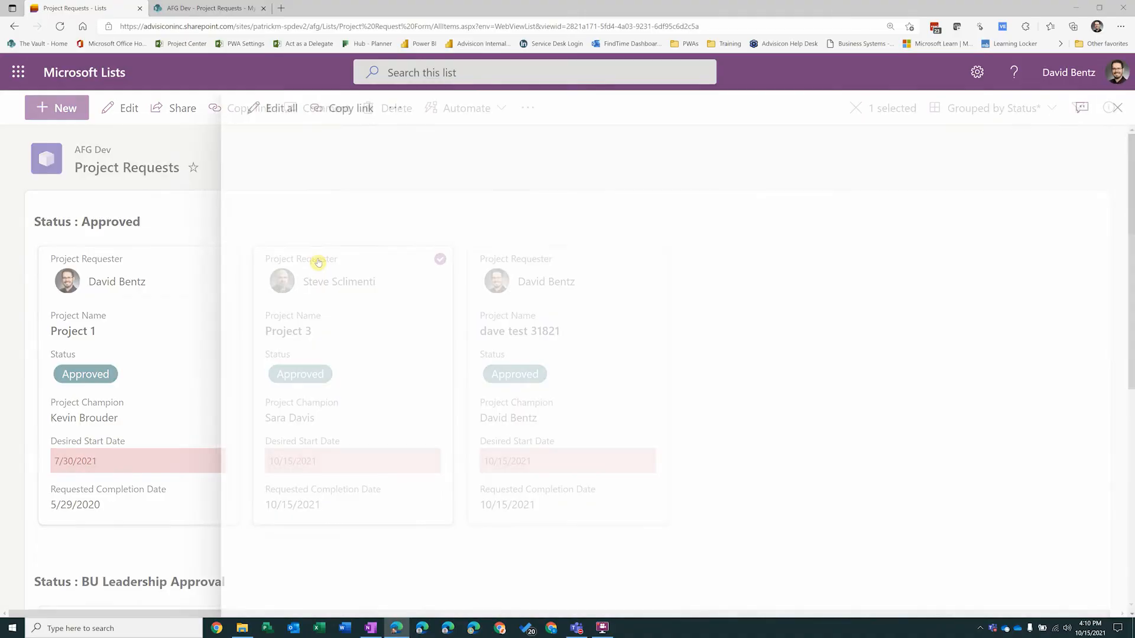
pyautogui.click(1117, 108)
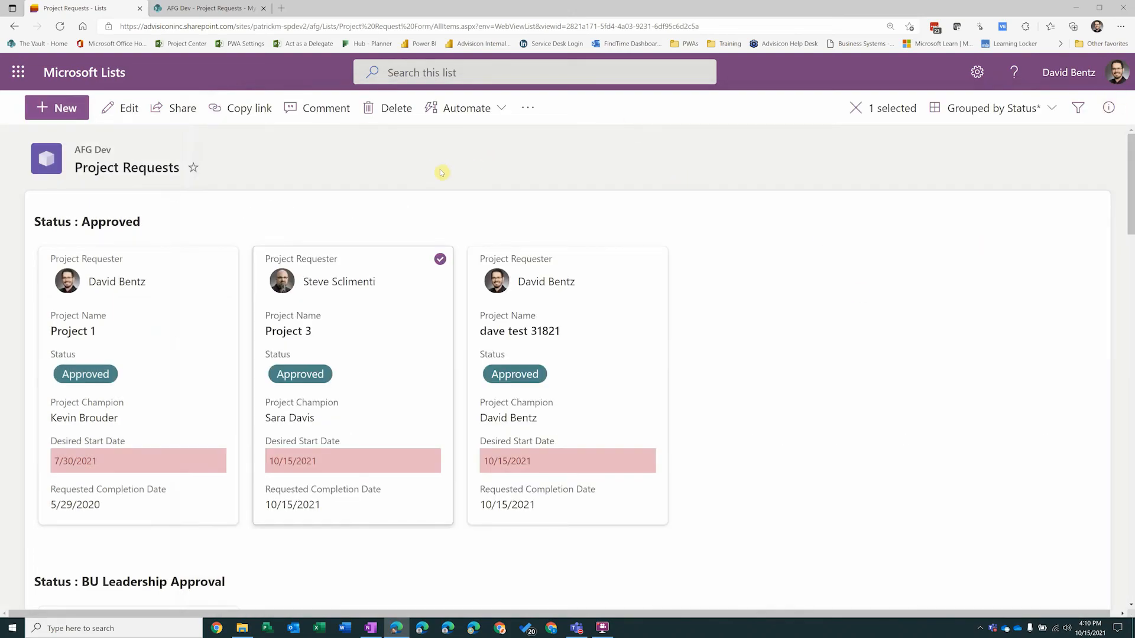
pyautogui.click(855, 109)
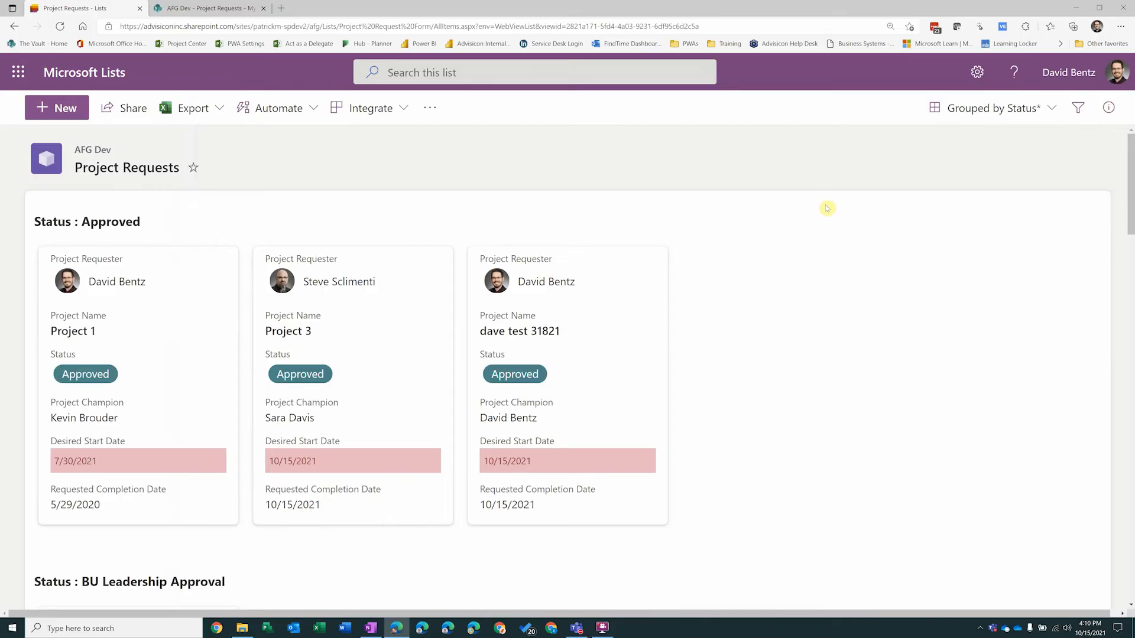
pyautogui.scroll(-1, 829, 258)
pyautogui.scroll(1, 830, 258)
# Step: Open the reminder setup for the Desired Start Date column, review the apps it uses and cancel it
pyautogui.click(302, 110)
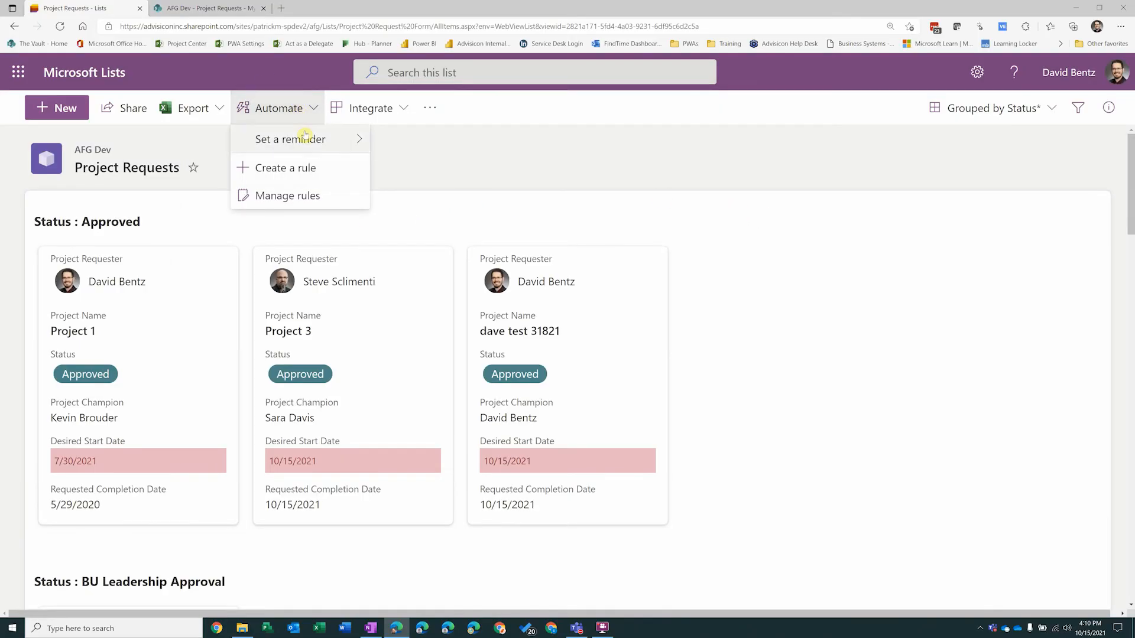
pyautogui.moveTo(309, 147)
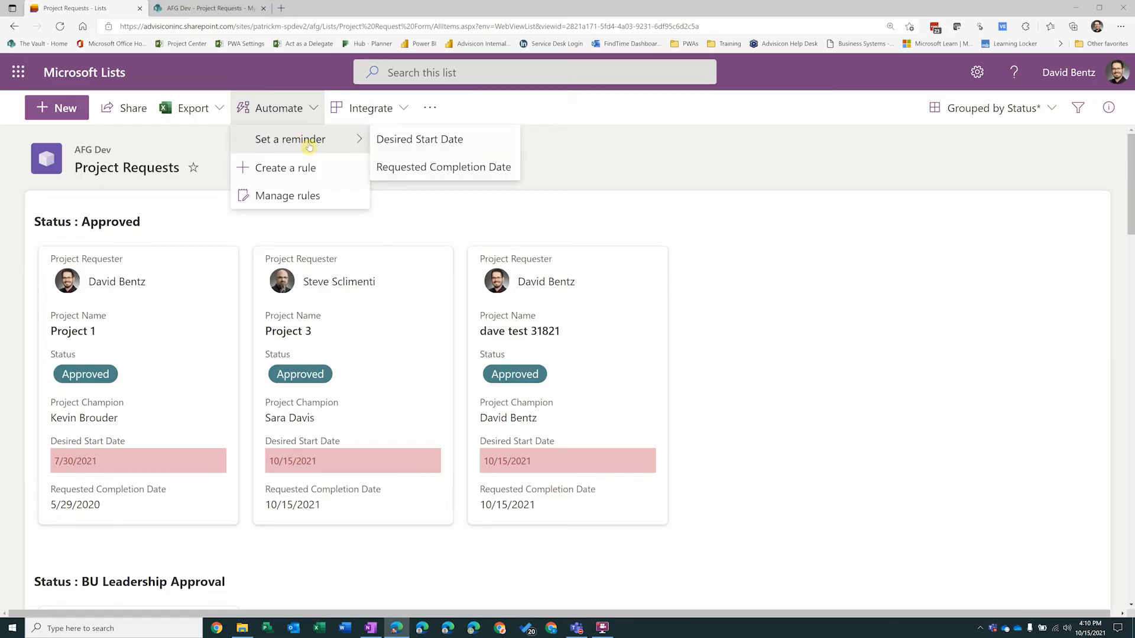
pyautogui.click(416, 149)
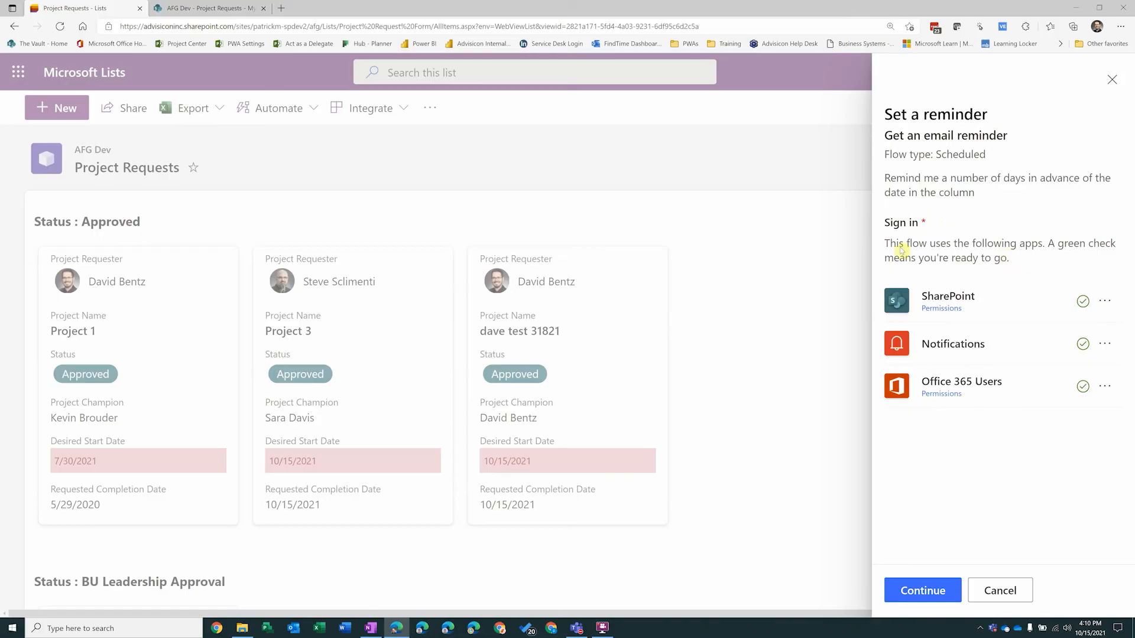
pyautogui.click(1008, 593)
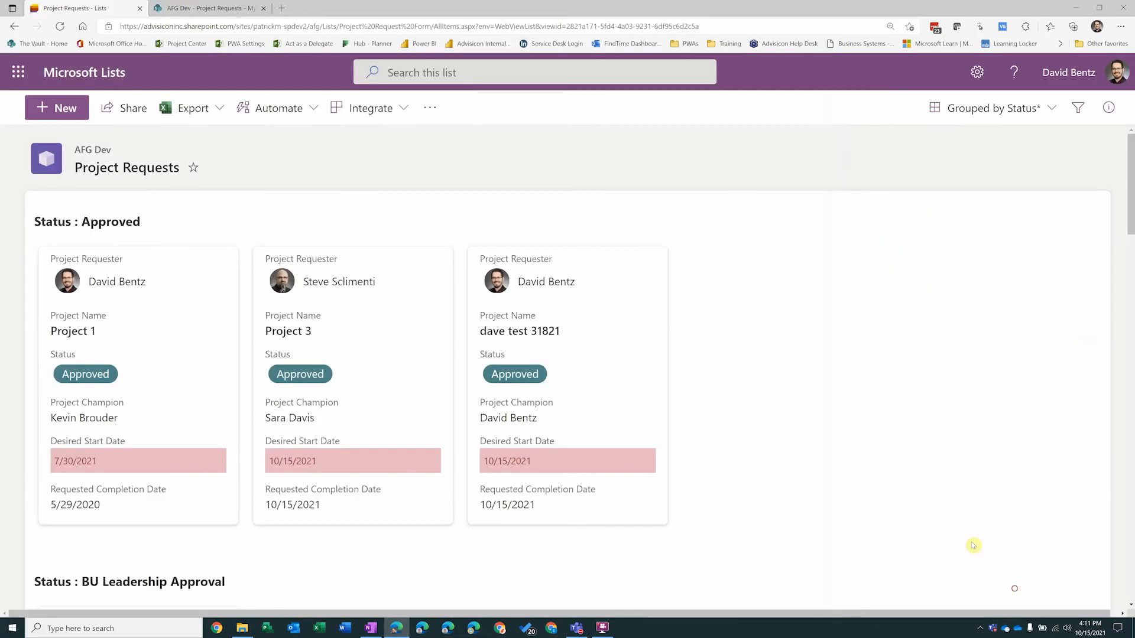
# Step: Draft a rule that sends an email to Me when a new item is created, and close it without creating it
pyautogui.click(272, 108)
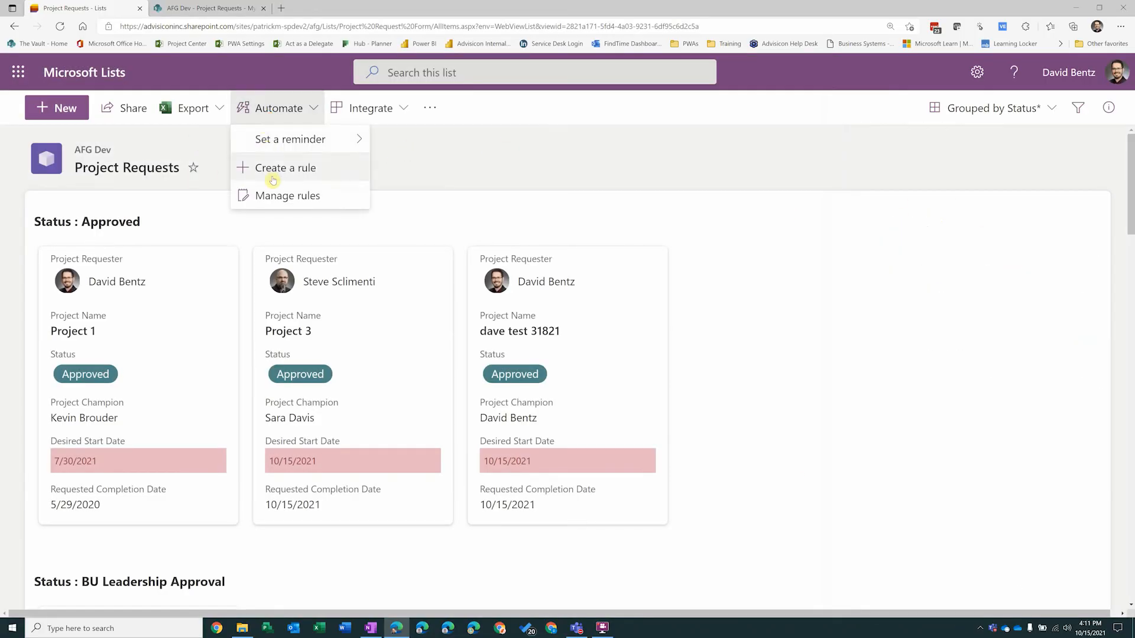
pyautogui.click(277, 167)
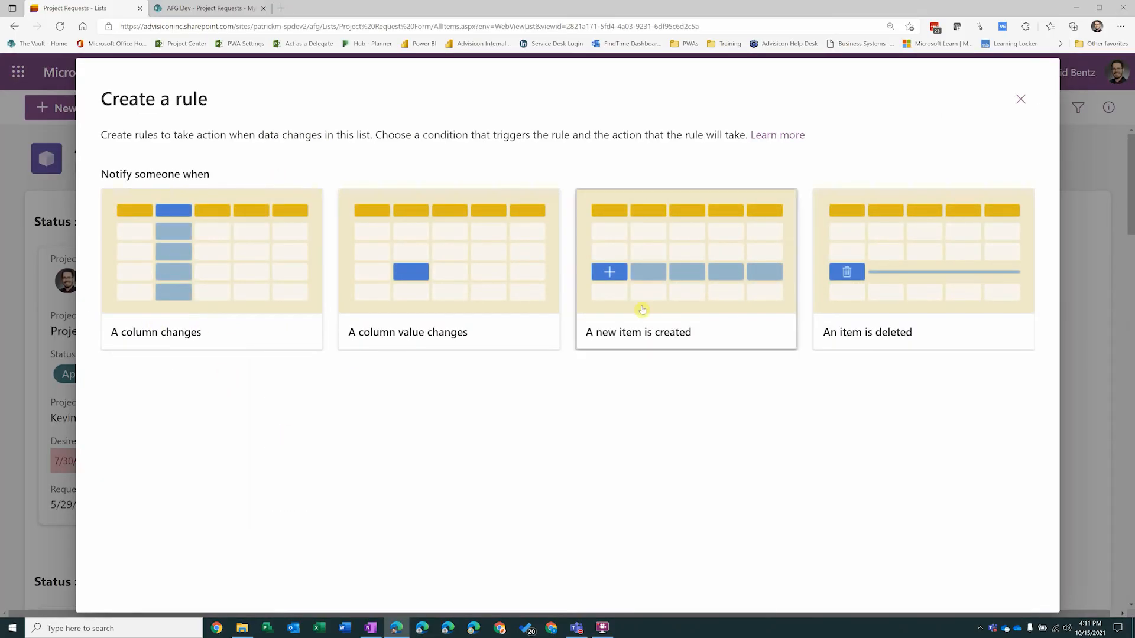
pyautogui.click(672, 304)
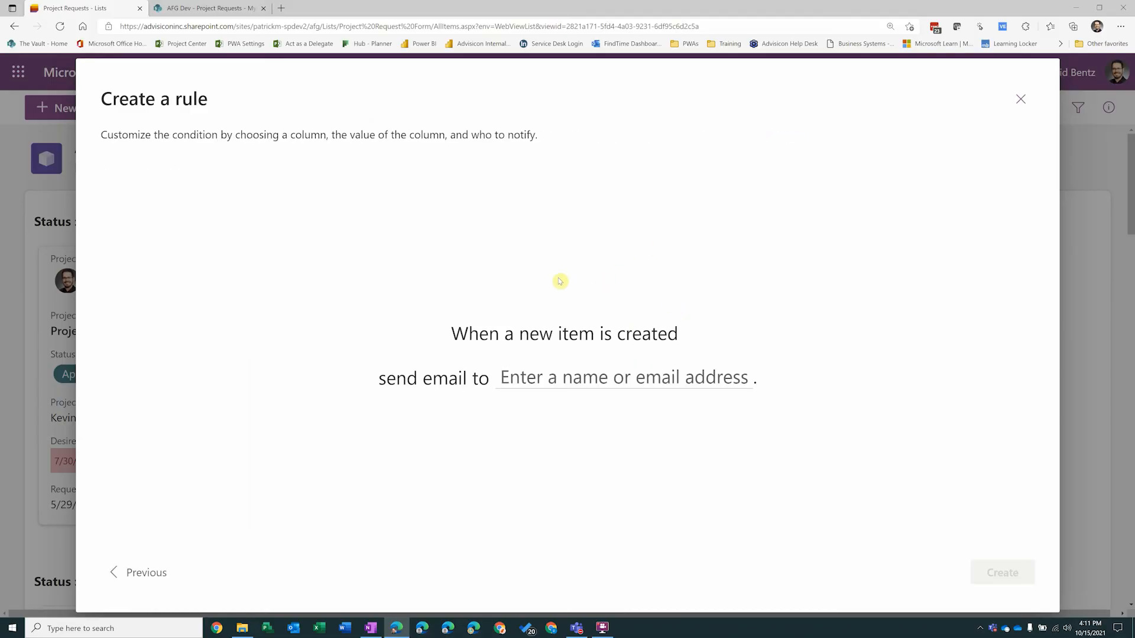
pyautogui.click(553, 380)
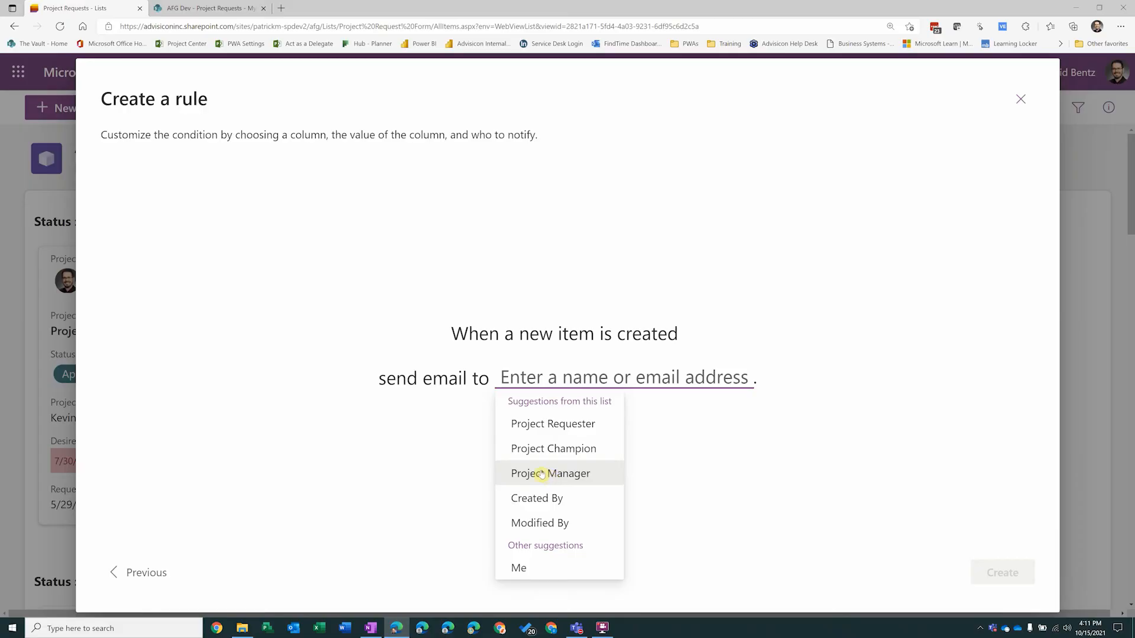
pyautogui.click(540, 568)
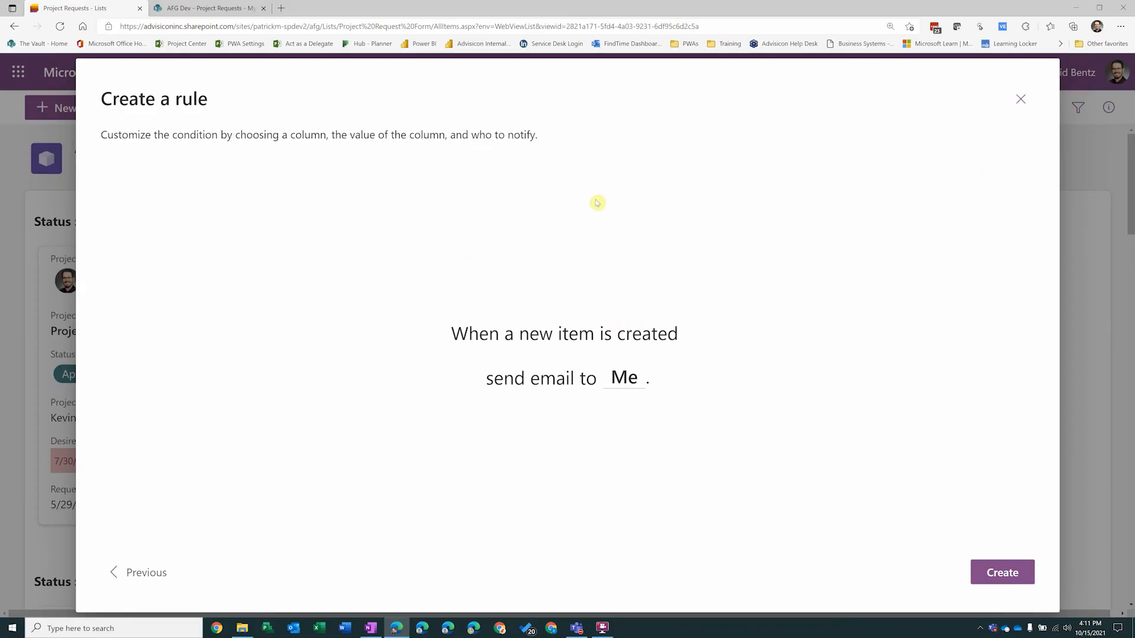
pyautogui.click(1020, 101)
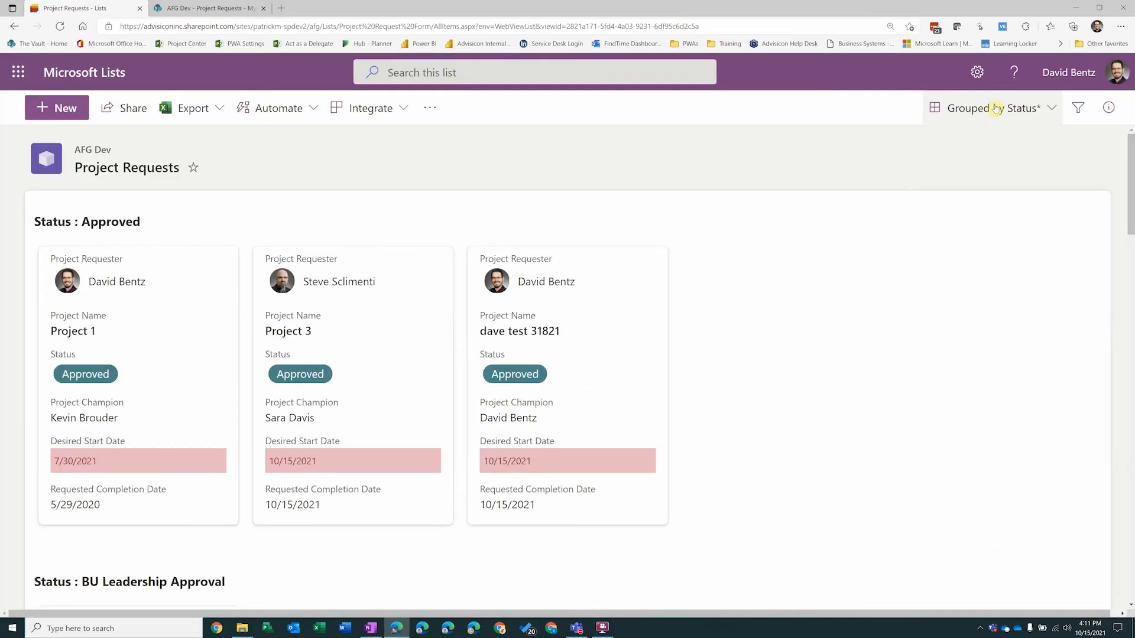
# Step: Open the Power Automate flow creation options for the Project Requests list, review the available templates and close them
pyautogui.click(350, 108)
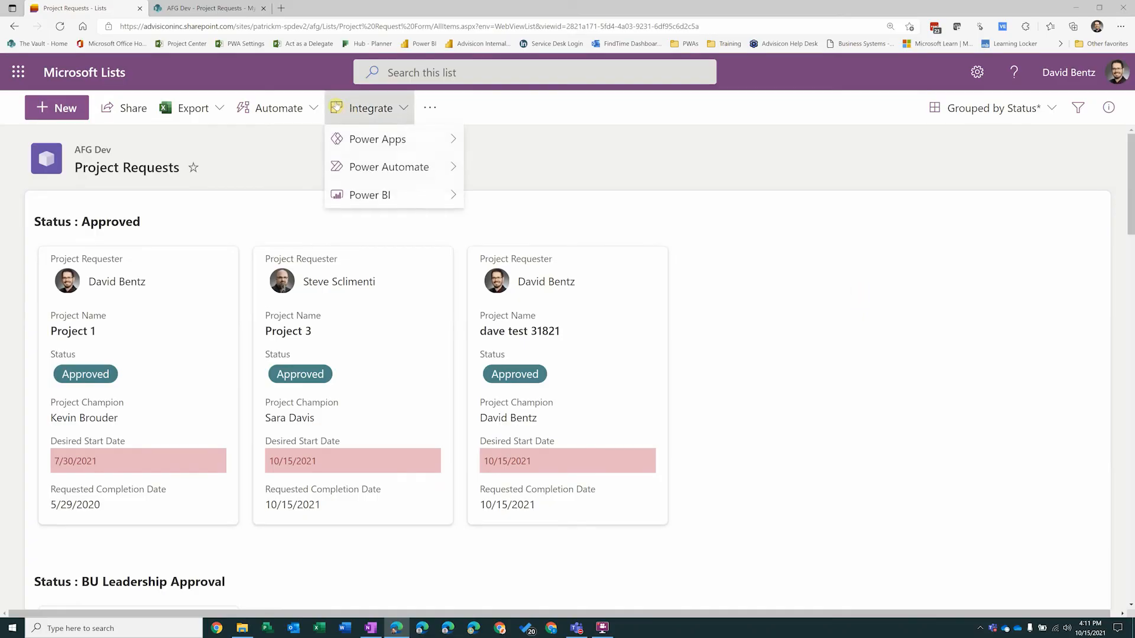
pyautogui.moveTo(381, 168)
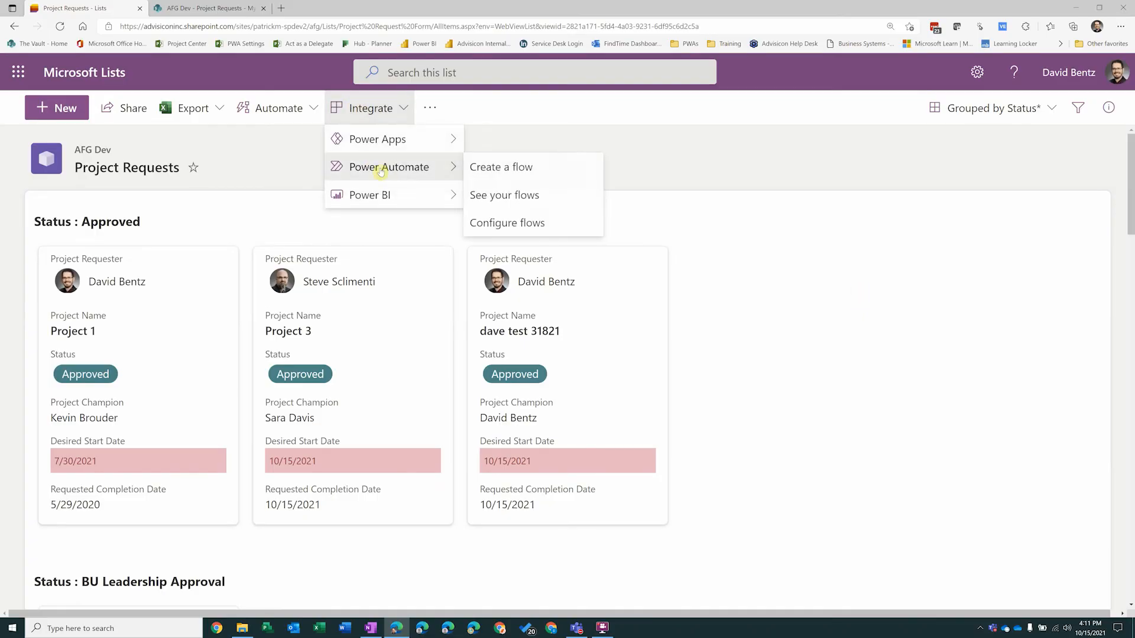
pyautogui.click(504, 167)
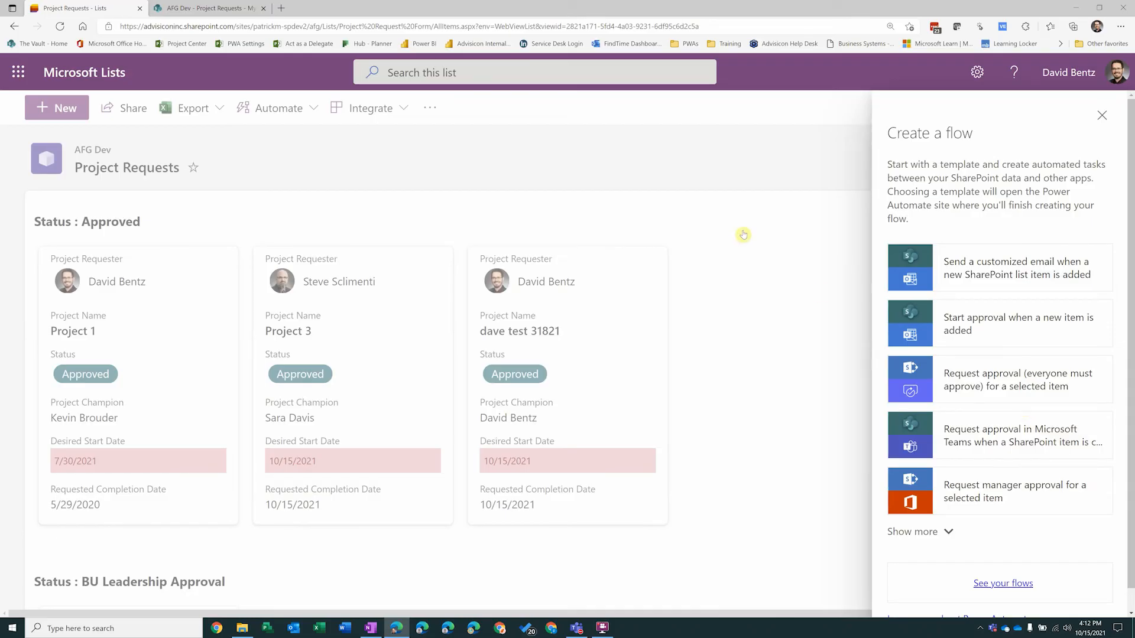
pyautogui.click(1101, 115)
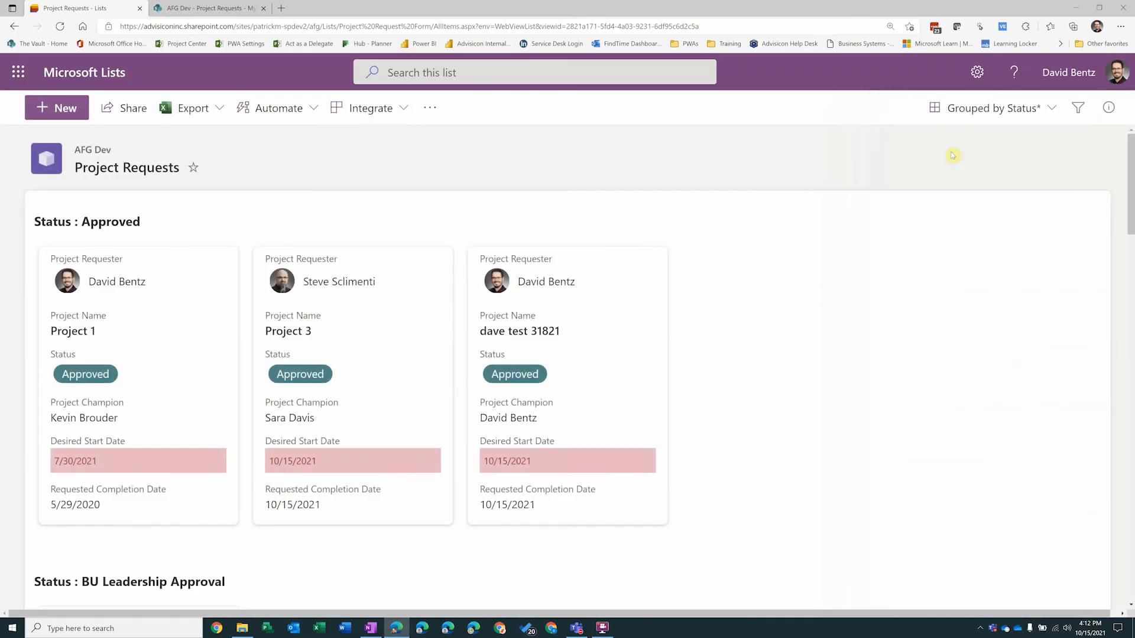
# Step: Show the Power Apps integration options for the Project Requests list and dismiss them without choosing one
pyautogui.click(371, 108)
pyautogui.moveTo(388, 145)
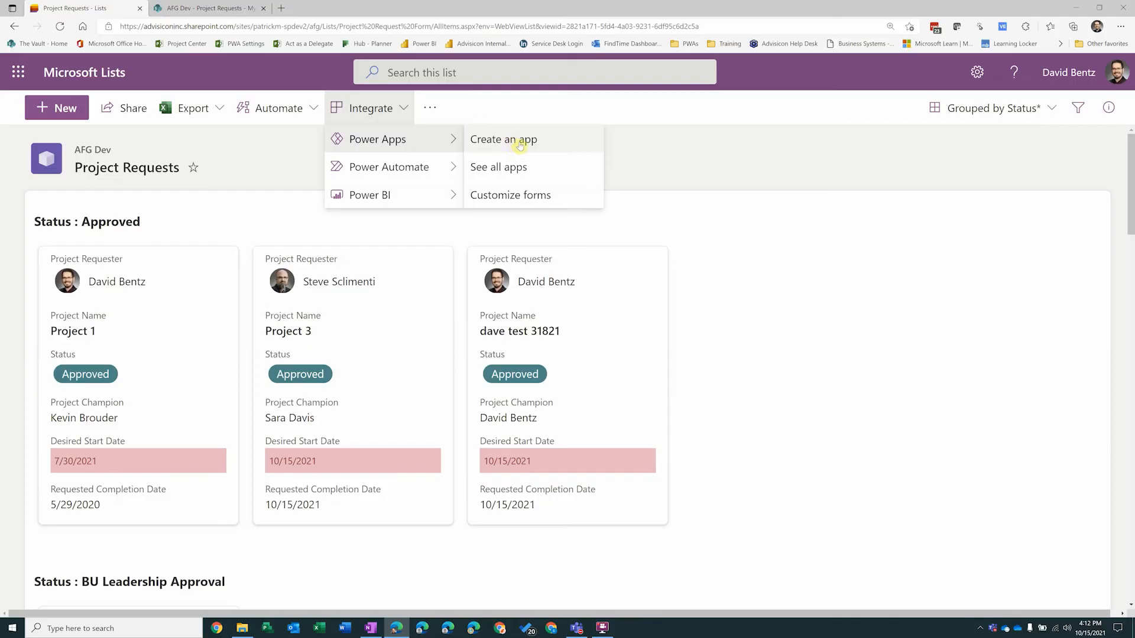
pyautogui.click(766, 179)
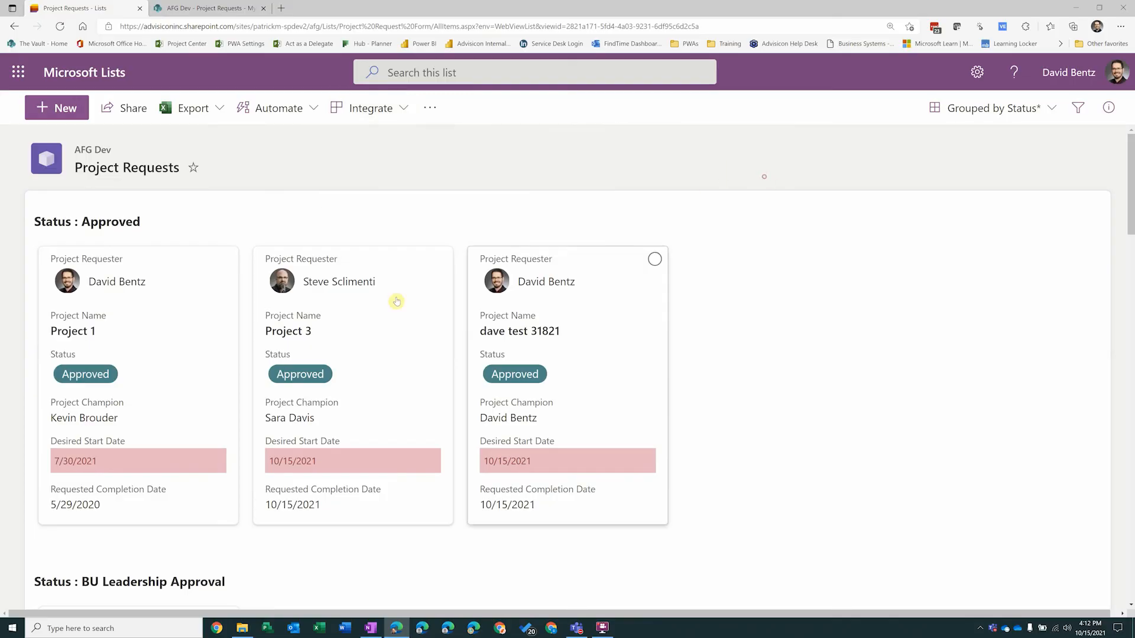
# Step: Open the customized request form of the Project 3 card, look through its fields and close it
pyautogui.click(326, 267)
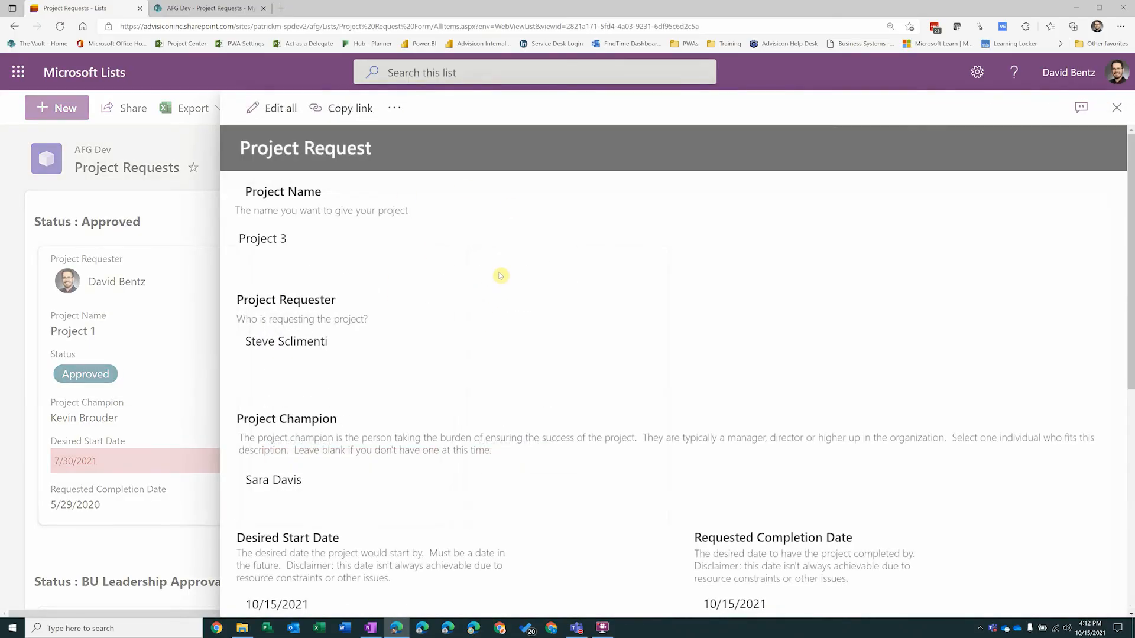
pyautogui.scroll(-2, 499, 282)
pyautogui.scroll(-5, 499, 283)
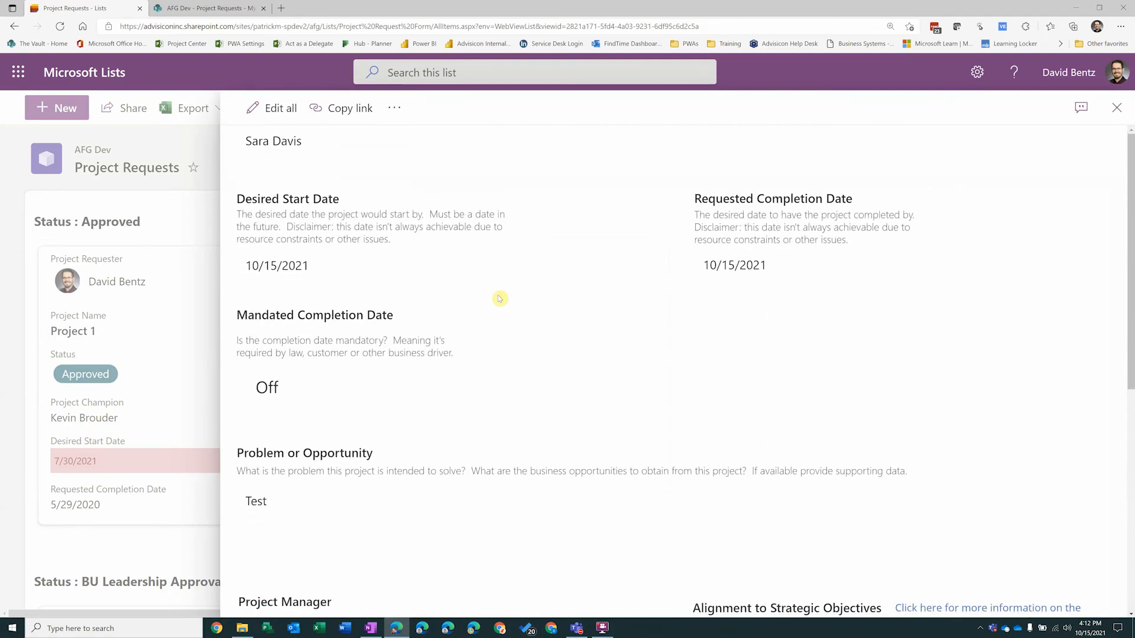
pyautogui.scroll(-3, 499, 299)
pyautogui.scroll(1, 499, 300)
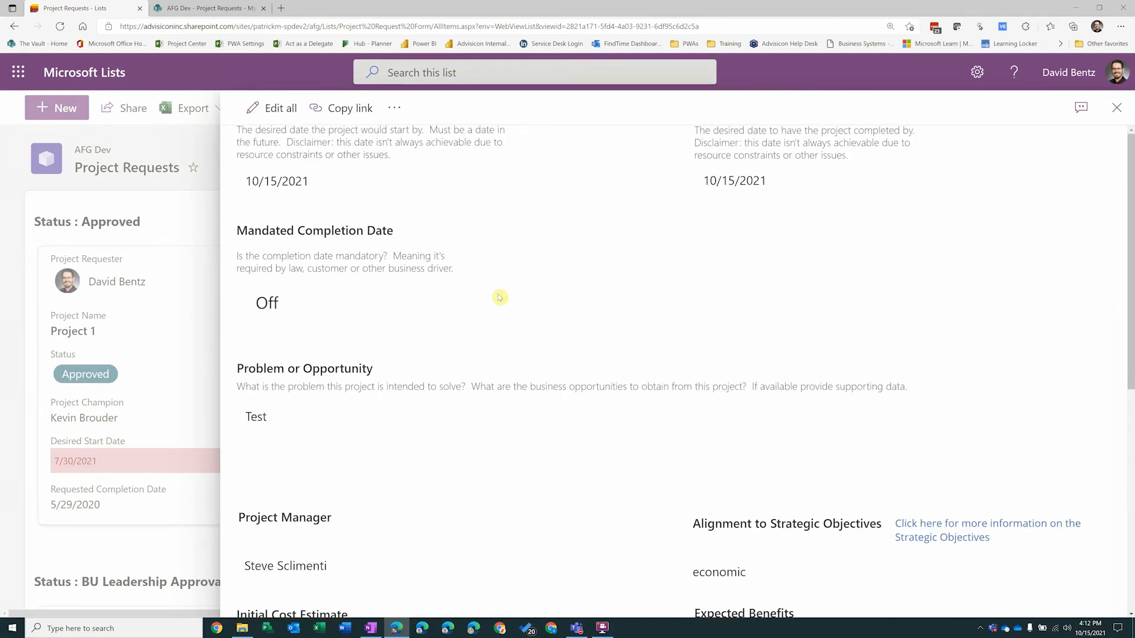
pyautogui.scroll(5, 500, 297)
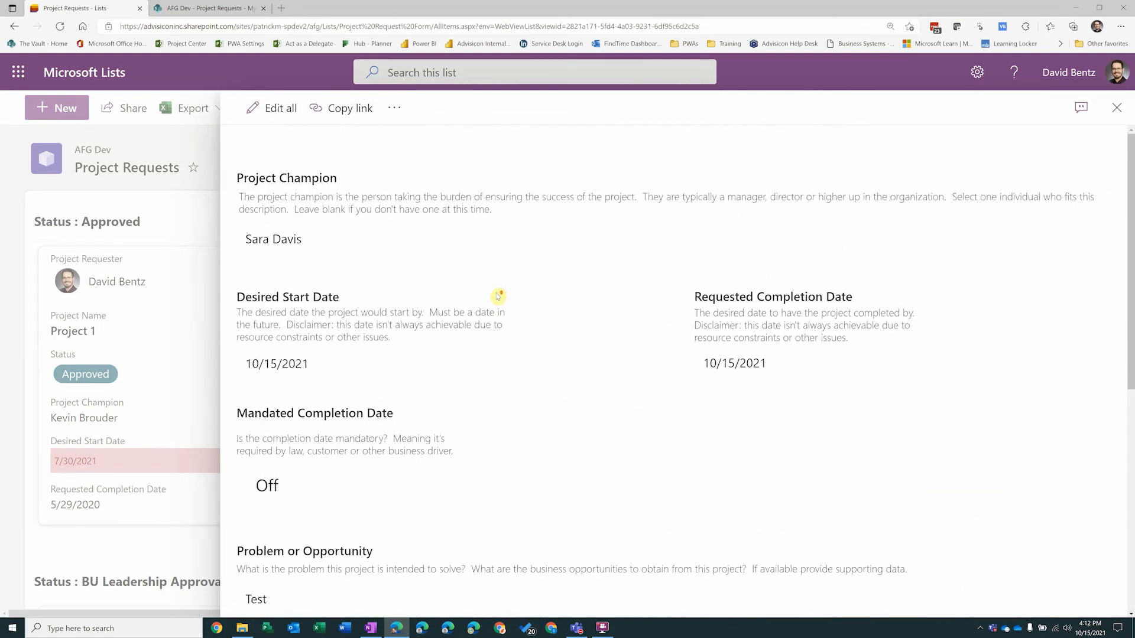
pyautogui.click(206, 147)
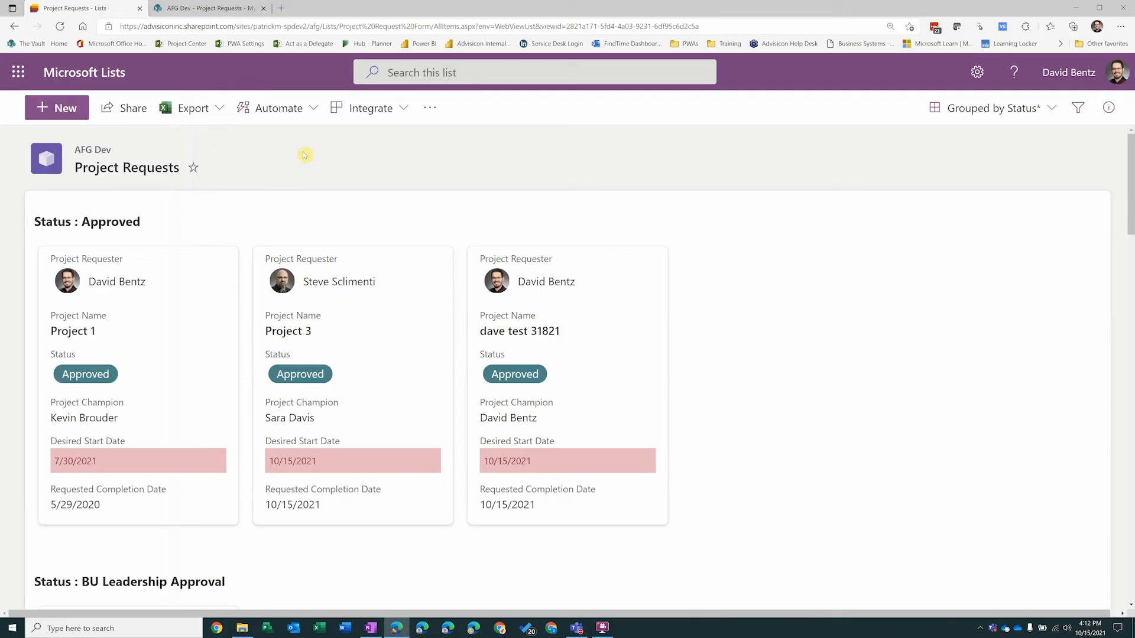
# Step: Visualize the Project Requests list in Power BI and examine the quick summary report
pyautogui.click(402, 110)
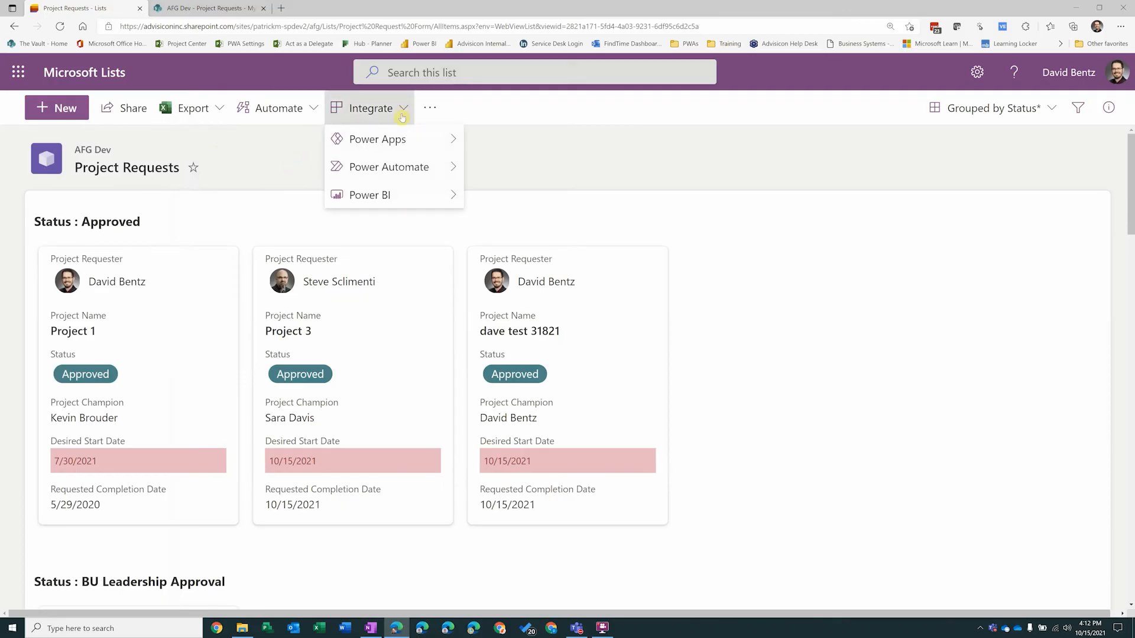
pyautogui.moveTo(397, 197)
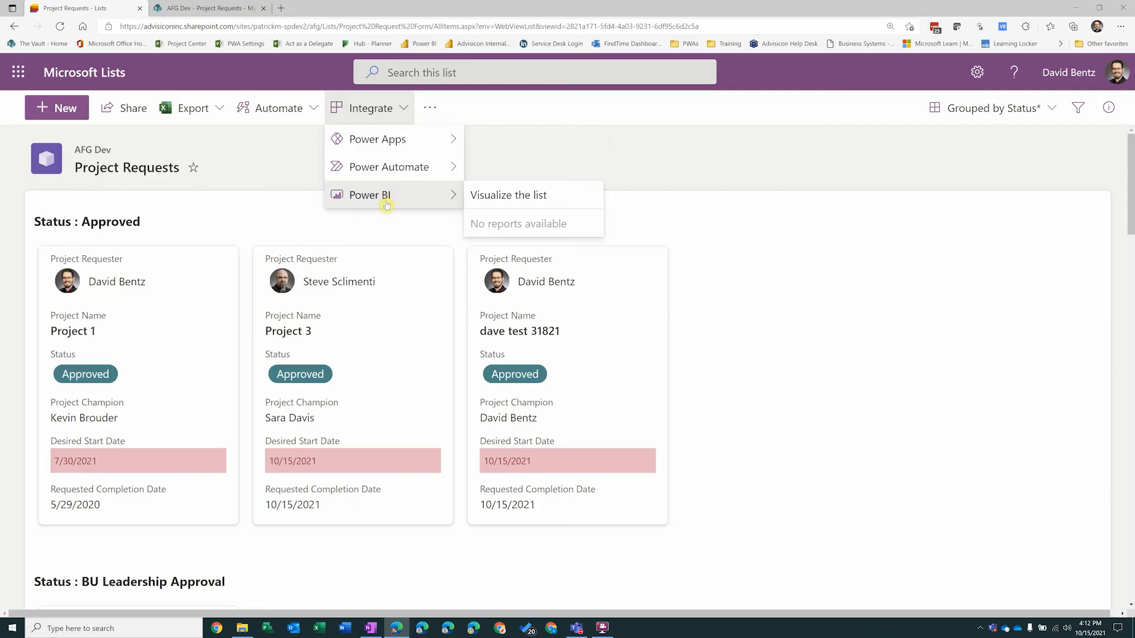
pyautogui.click(494, 200)
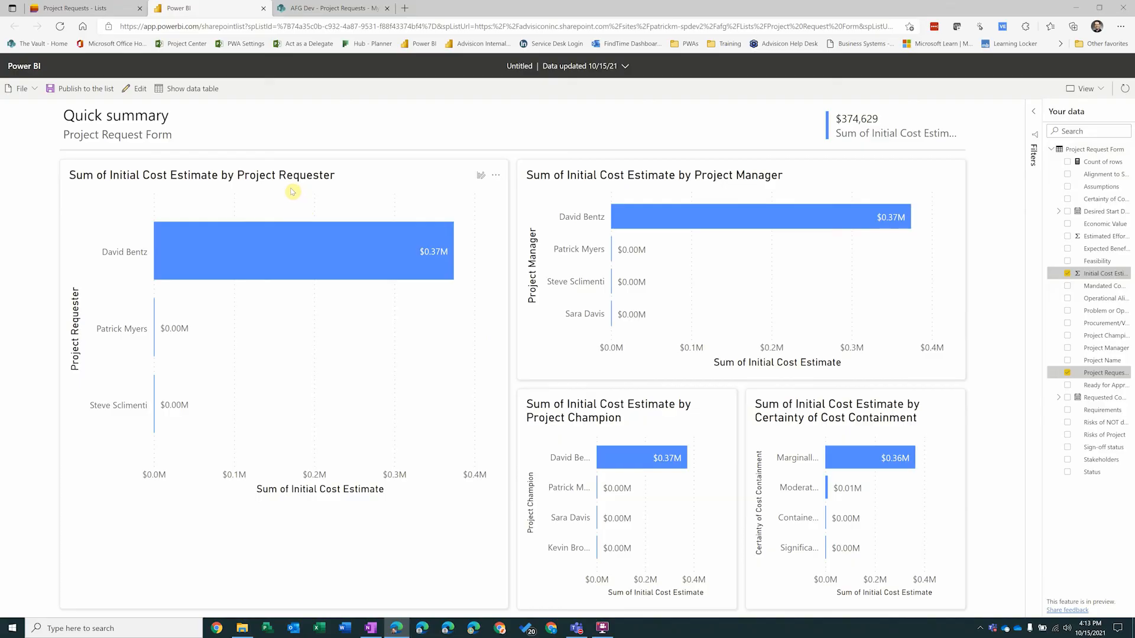
# Step: Close the Power BI report and the two remaining Project Requests pages in the browser
pyautogui.click(263, 8)
pyautogui.click(140, 9)
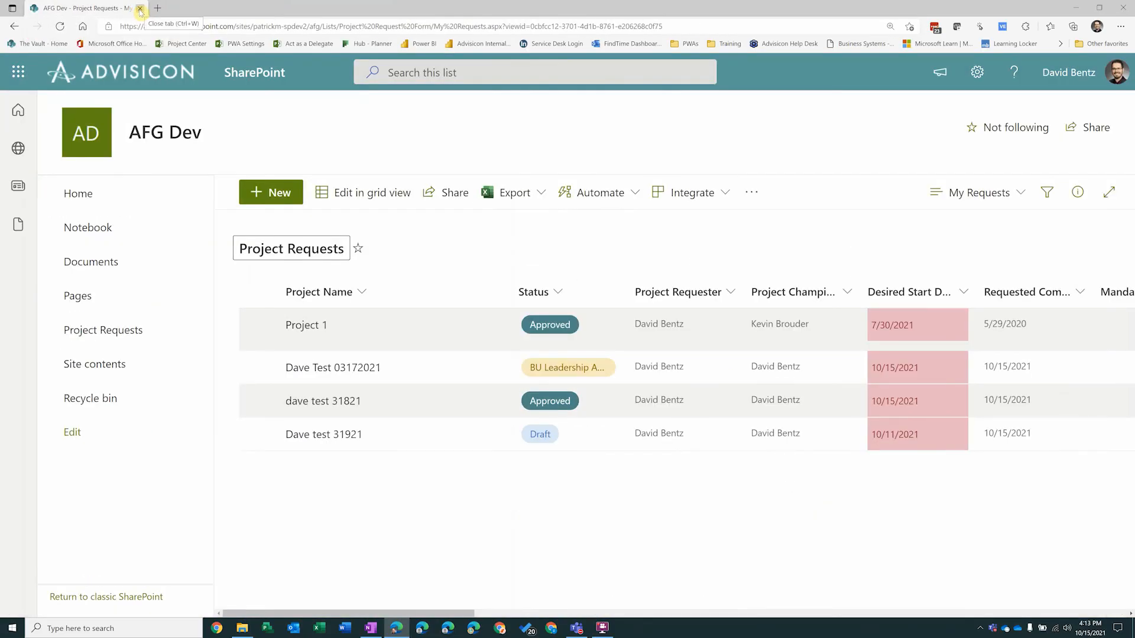
pyautogui.click(141, 8)
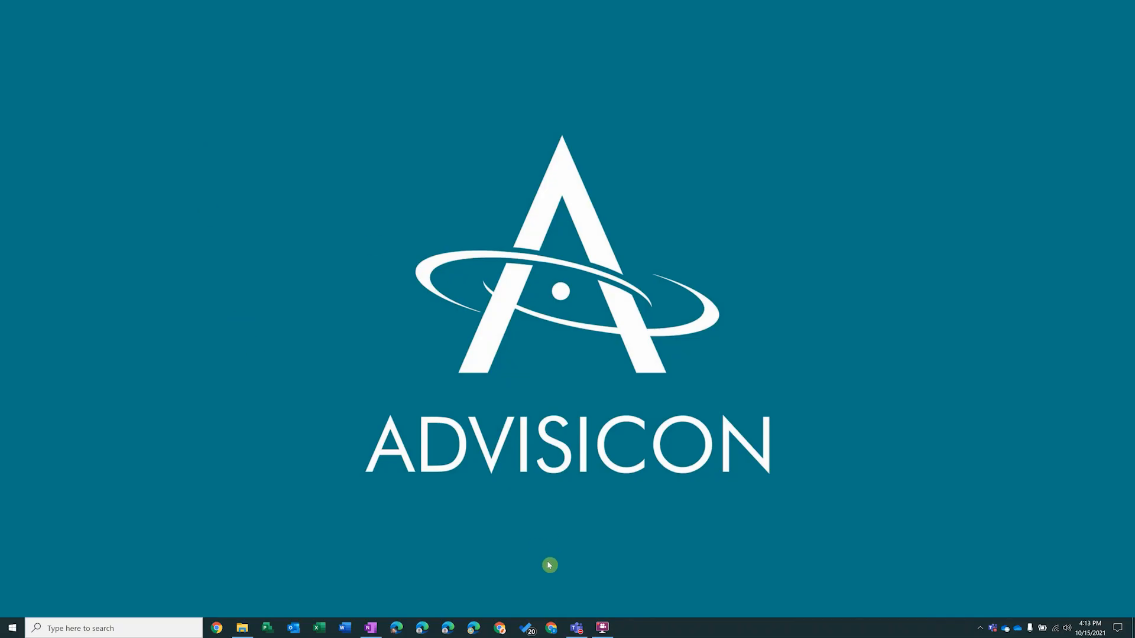
# Step: Switch to Microsoft Teams and add the Lists app as a tab in the PM Guide to MS Lists channel
pyautogui.click(578, 631)
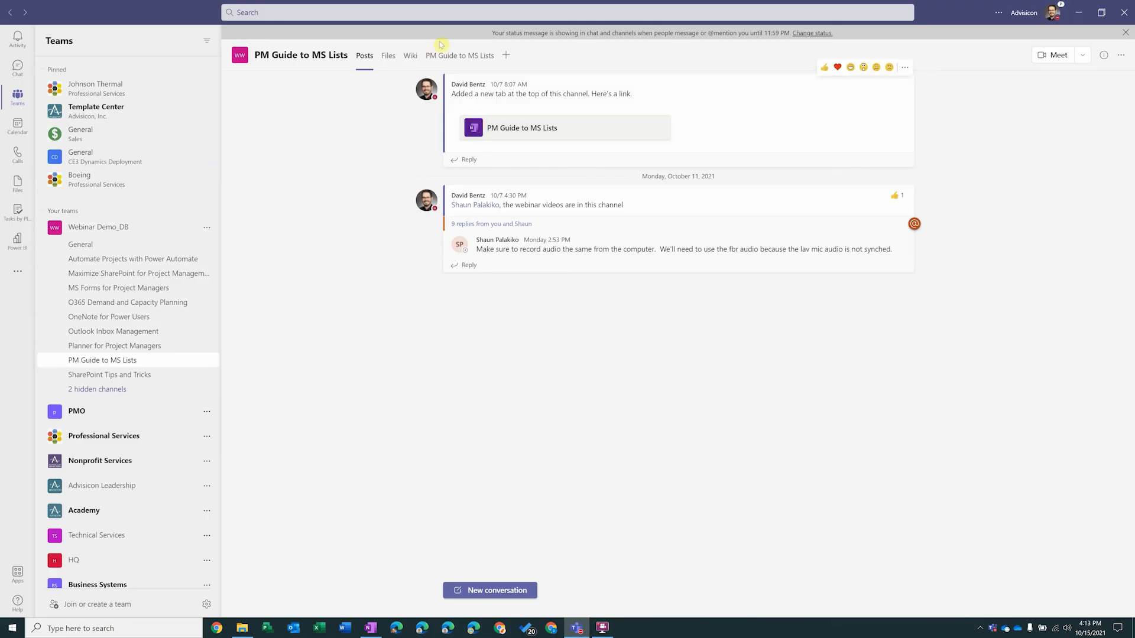
pyautogui.click(508, 55)
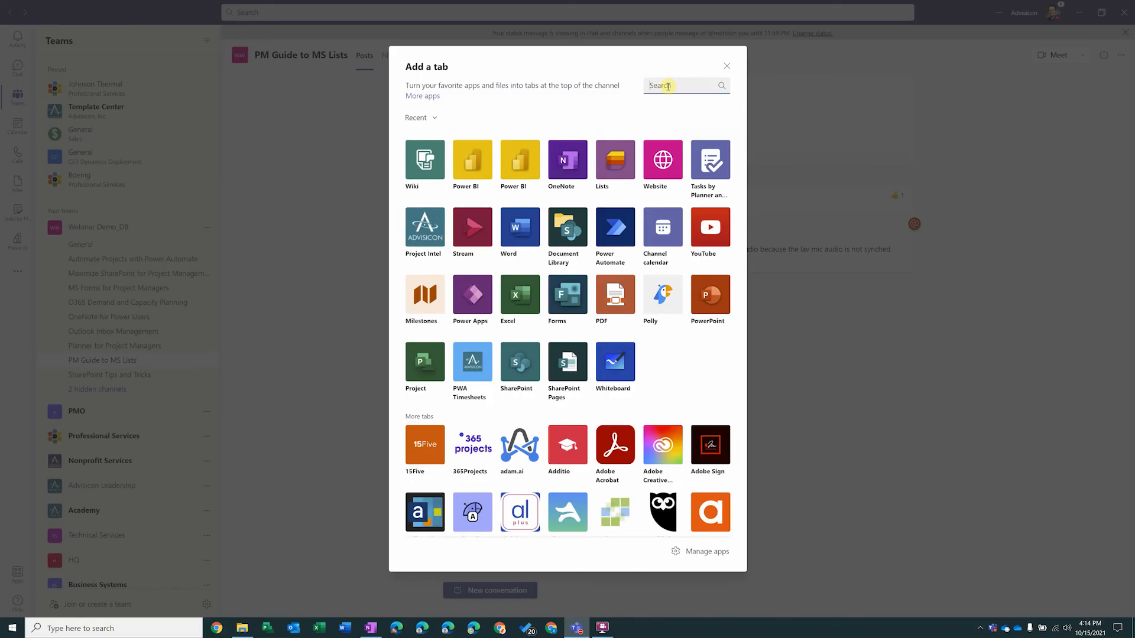
pyautogui.write('list')
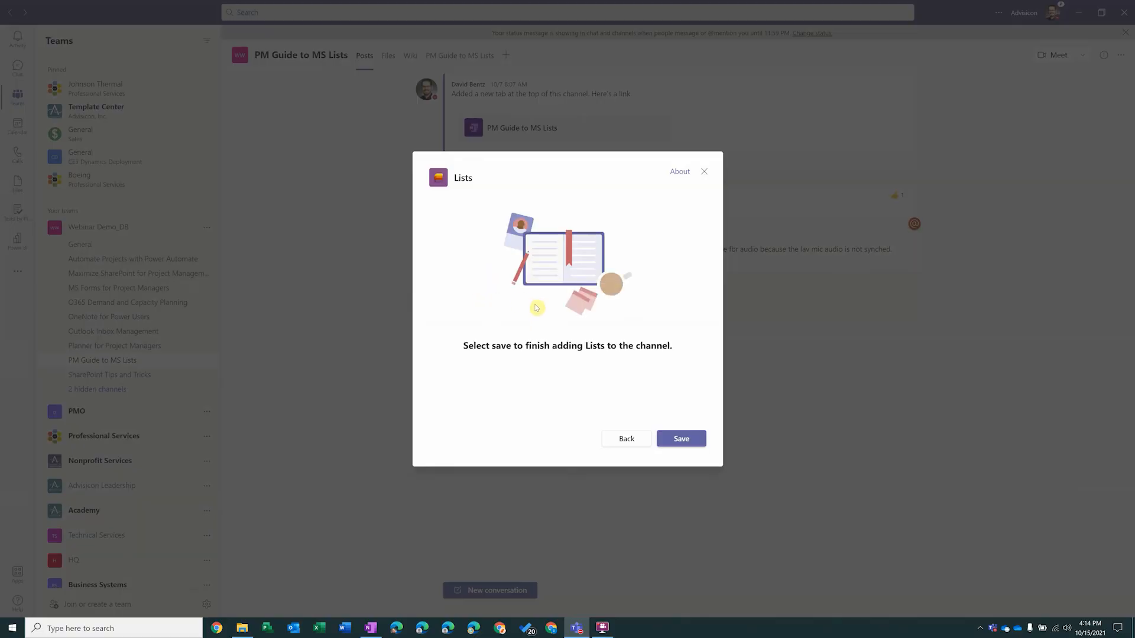
pyautogui.click(675, 438)
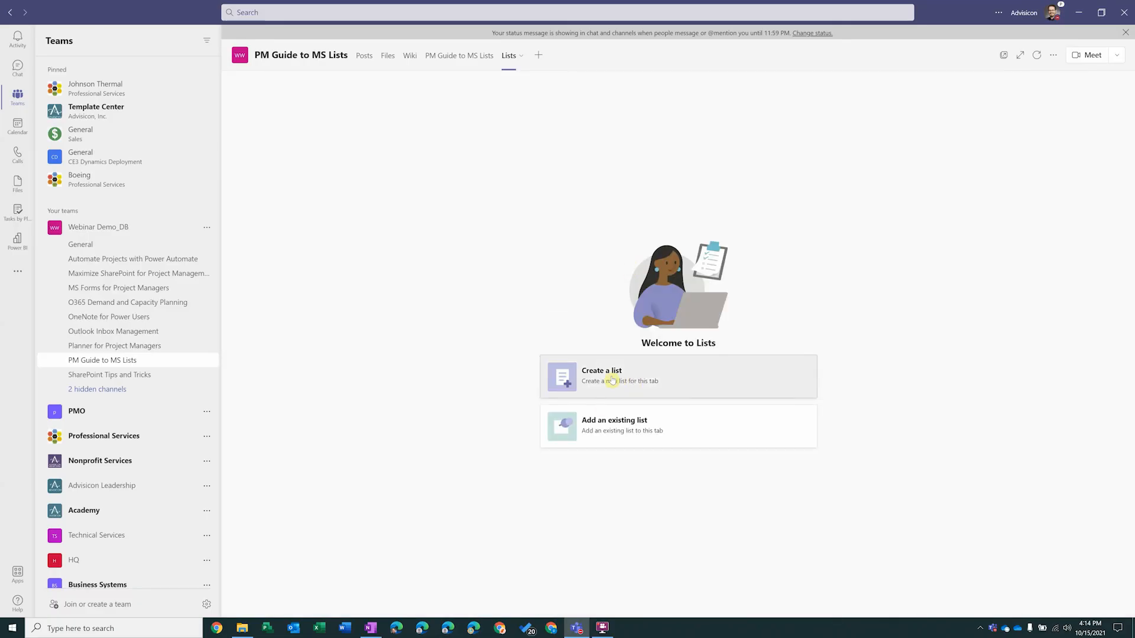
# Step: Add the team's existing Demo work Tracker list to the new Lists tab
pyautogui.click(608, 426)
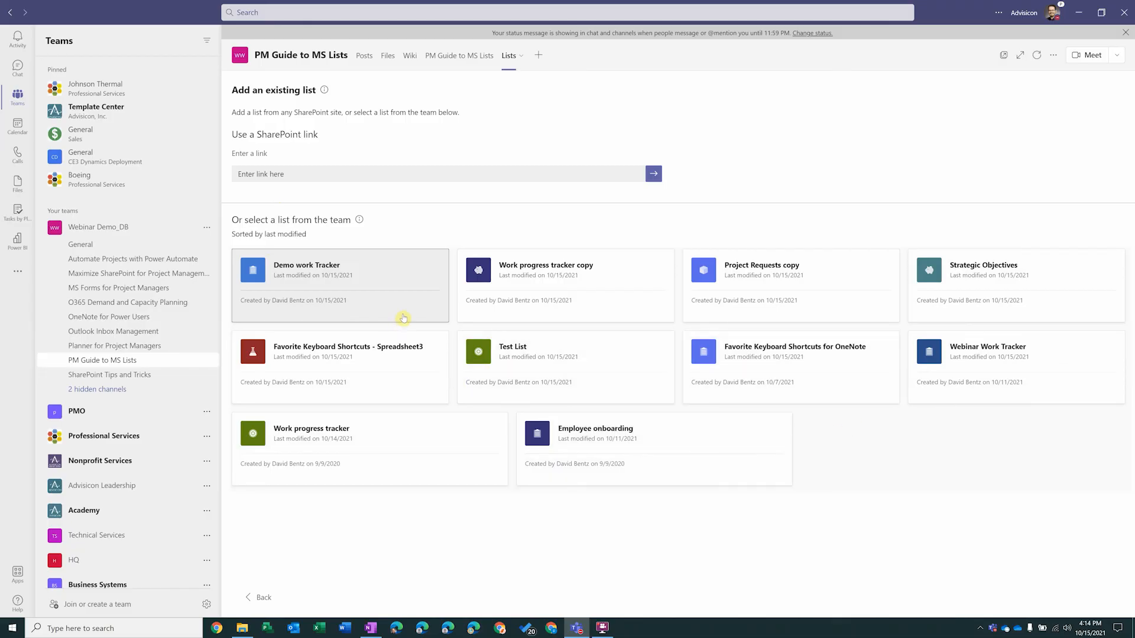
pyautogui.click(301, 283)
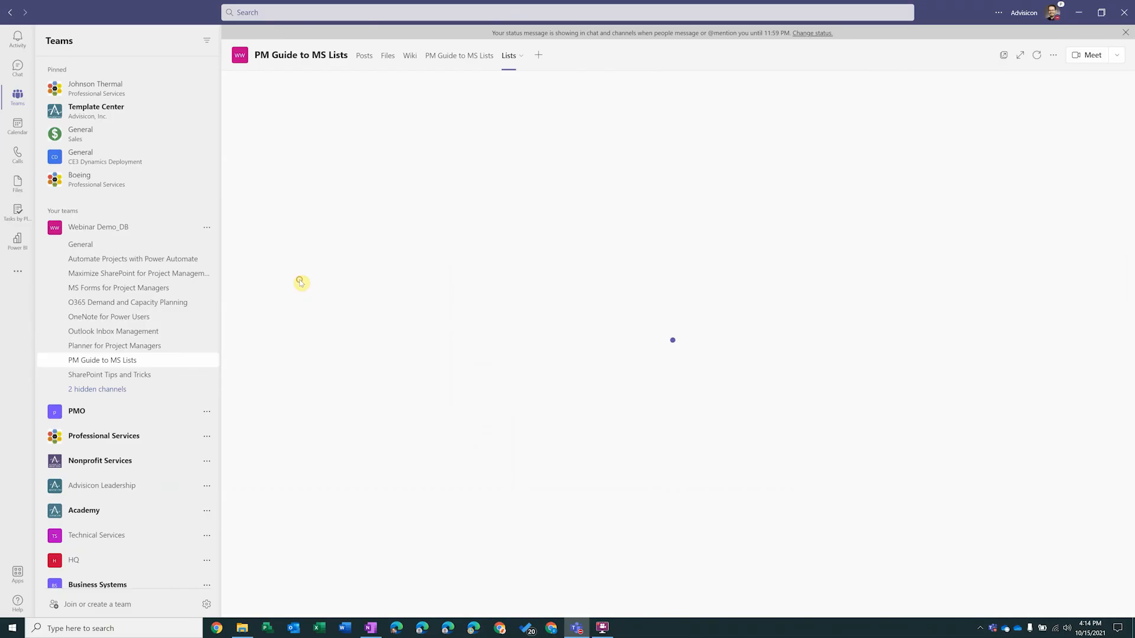